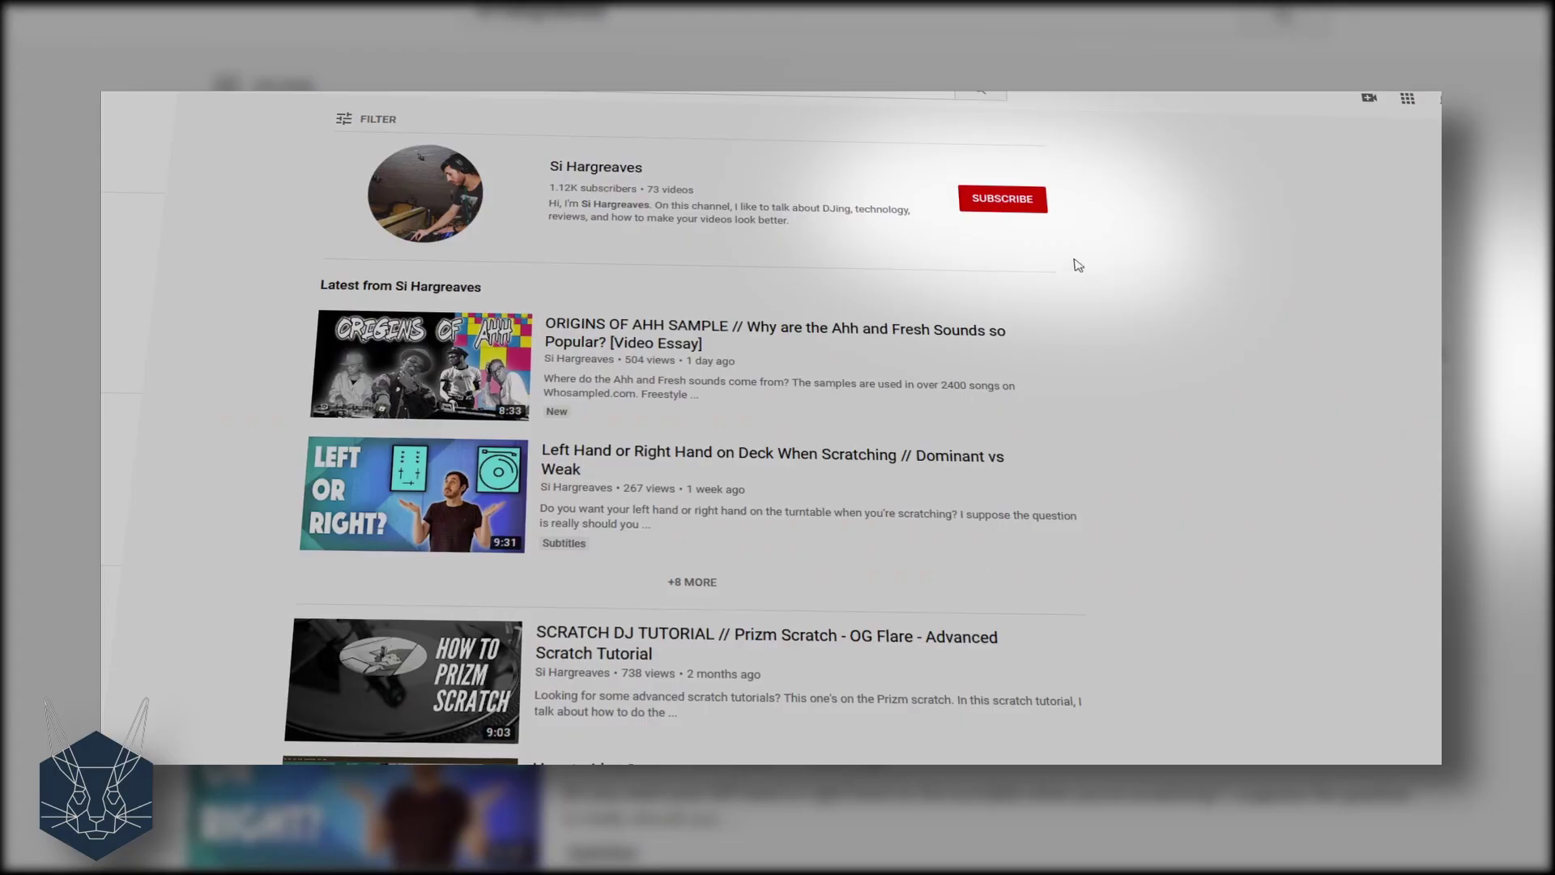
Subscribe to the channel and turn on notifications for all new uploads.
click(1002, 198)
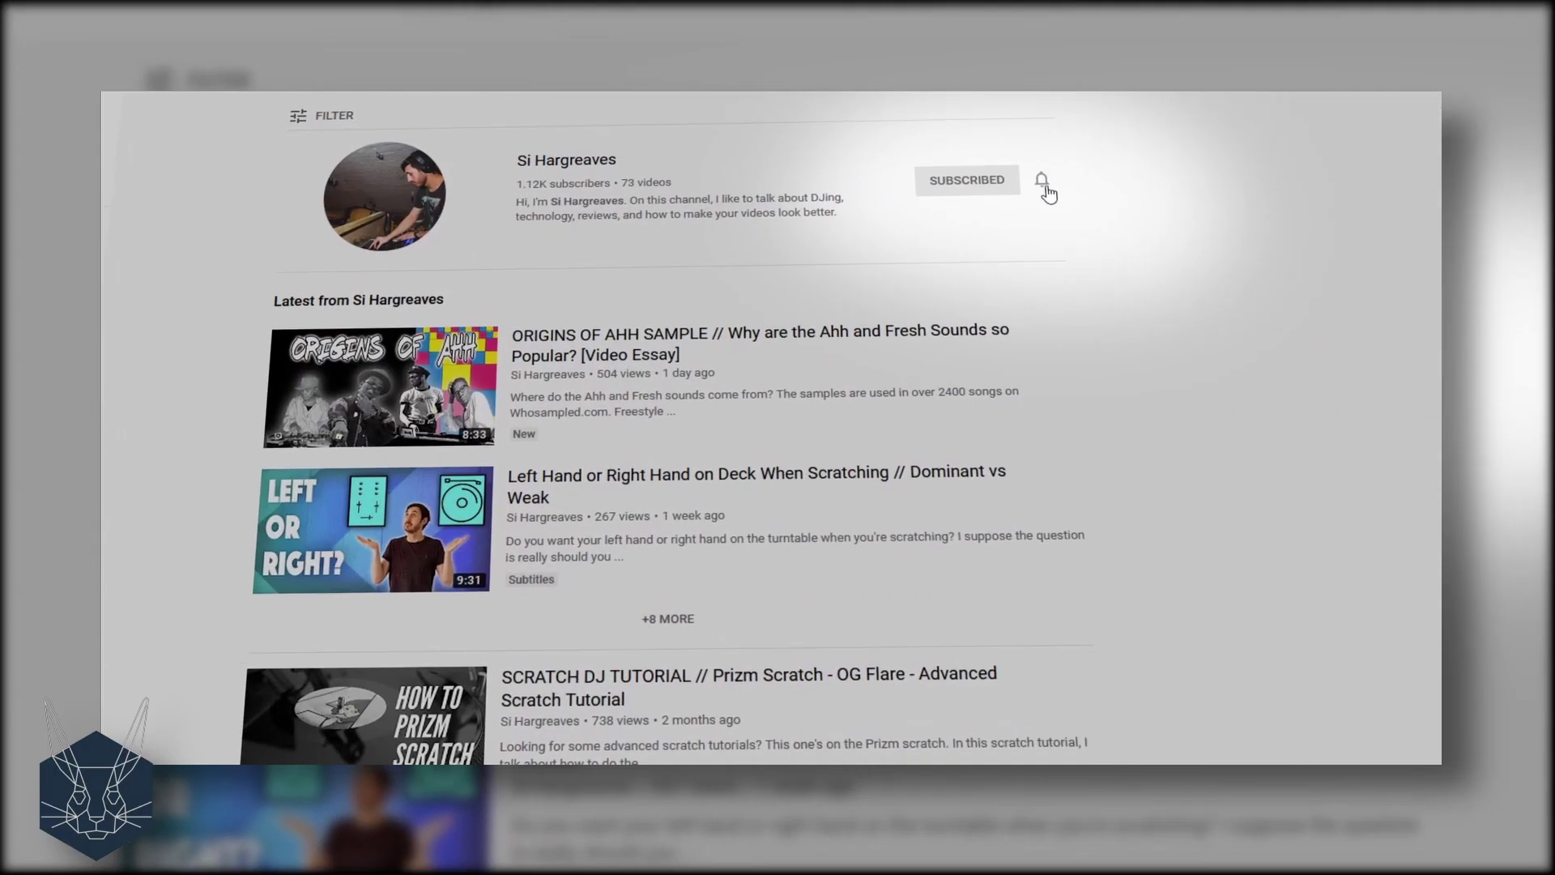
click(1073, 203)
click(1091, 252)
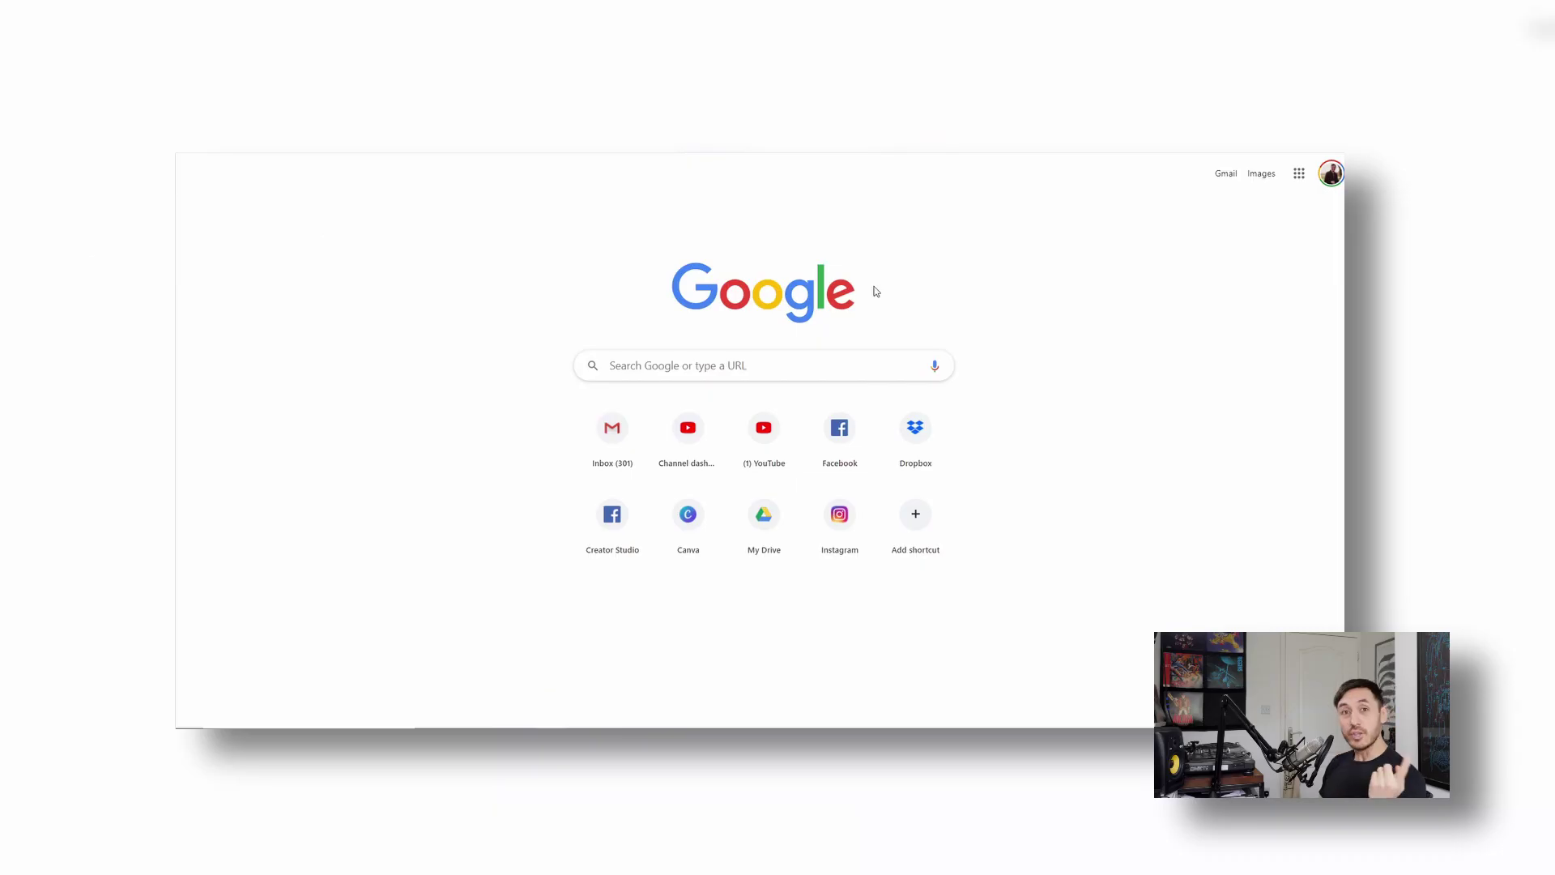
Search Google for 'yellow duck', open yellowduck.tv and download the Windows installer.
click(678, 362)
text(yellow duck)
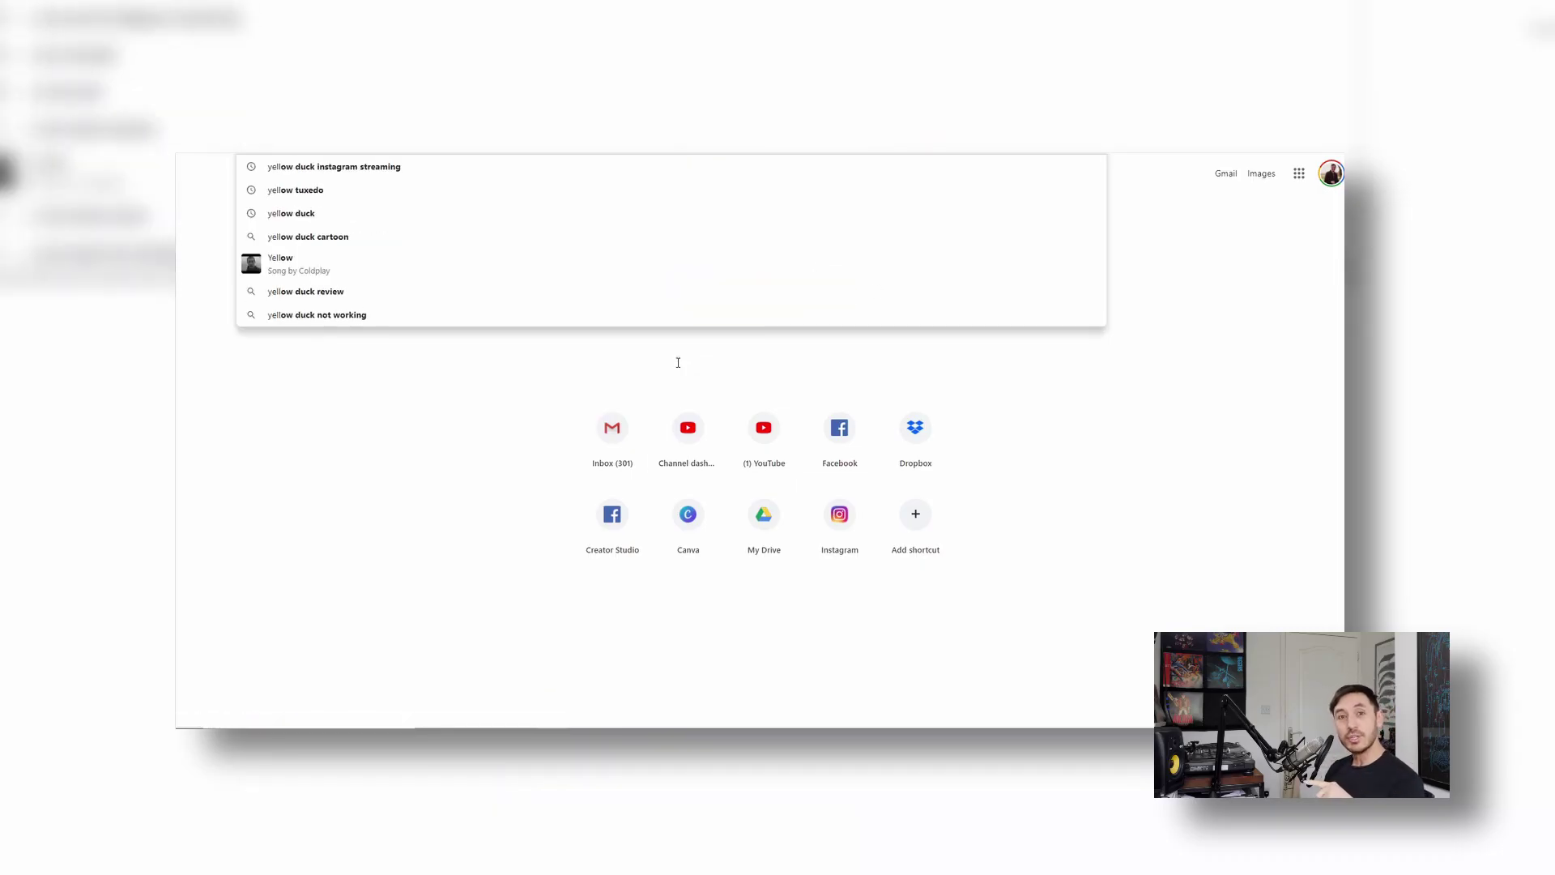
key(Return)
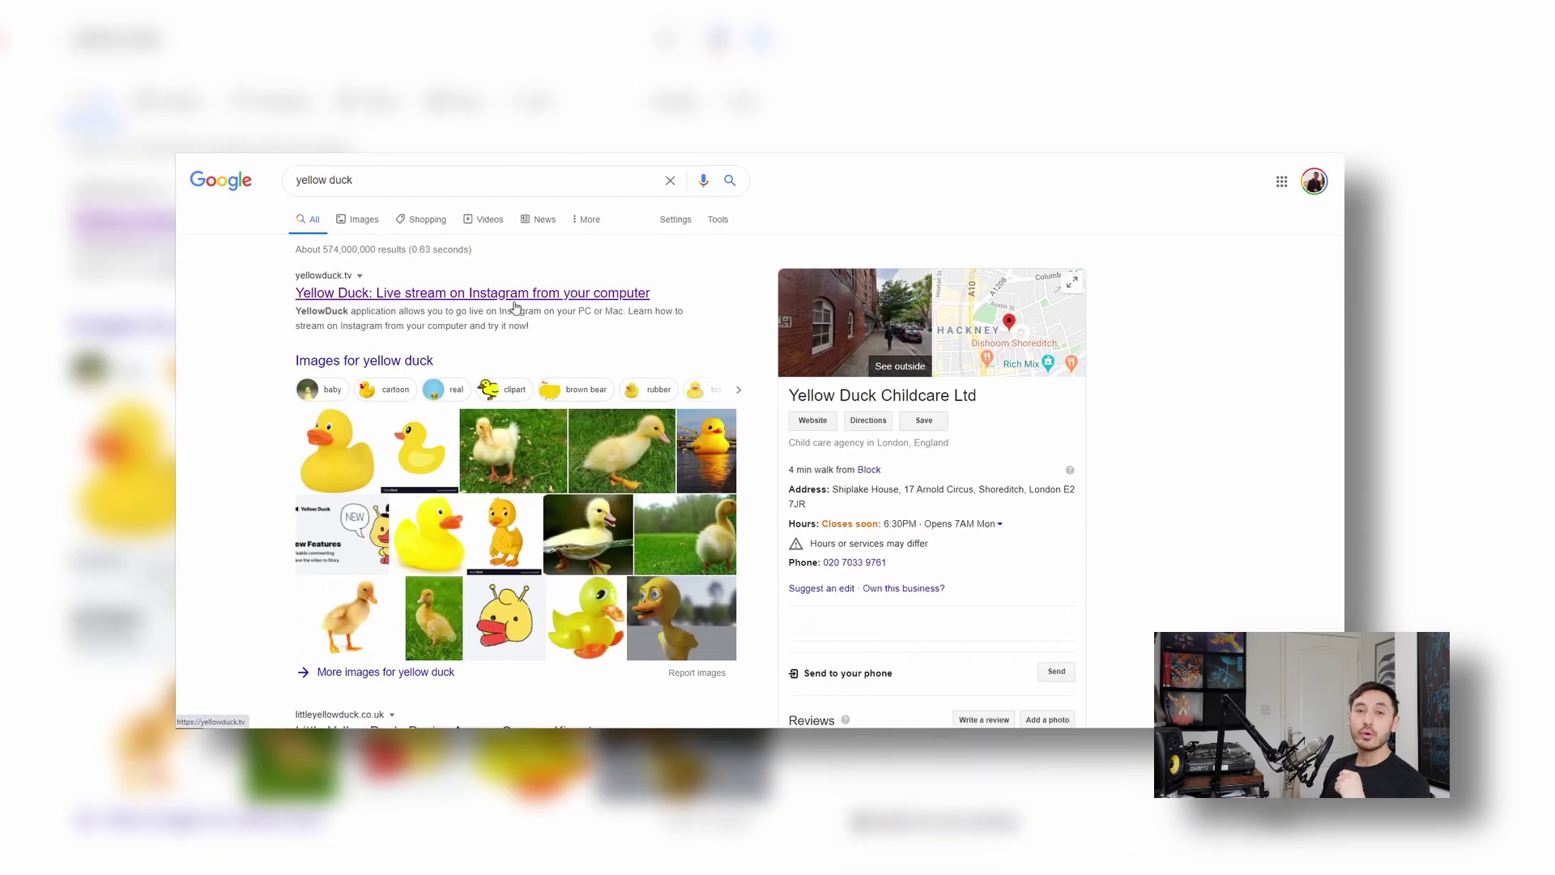
click(559, 293)
click(864, 530)
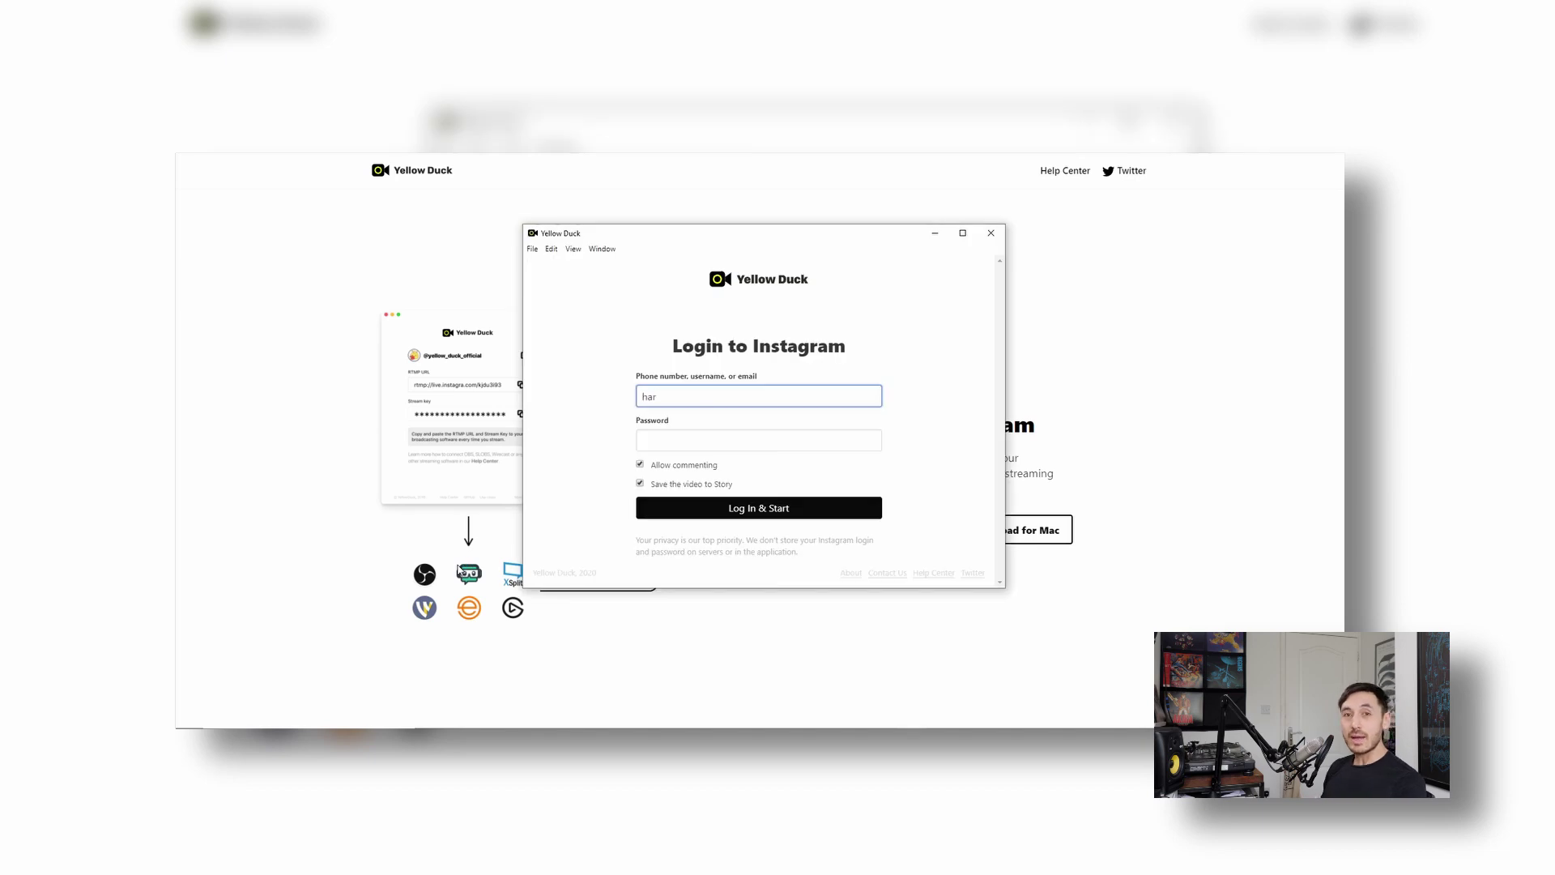
Enter the account e-mail and submit the Instagram login in Yellow Duck.
text(m@gmail.com)
key(Tab)
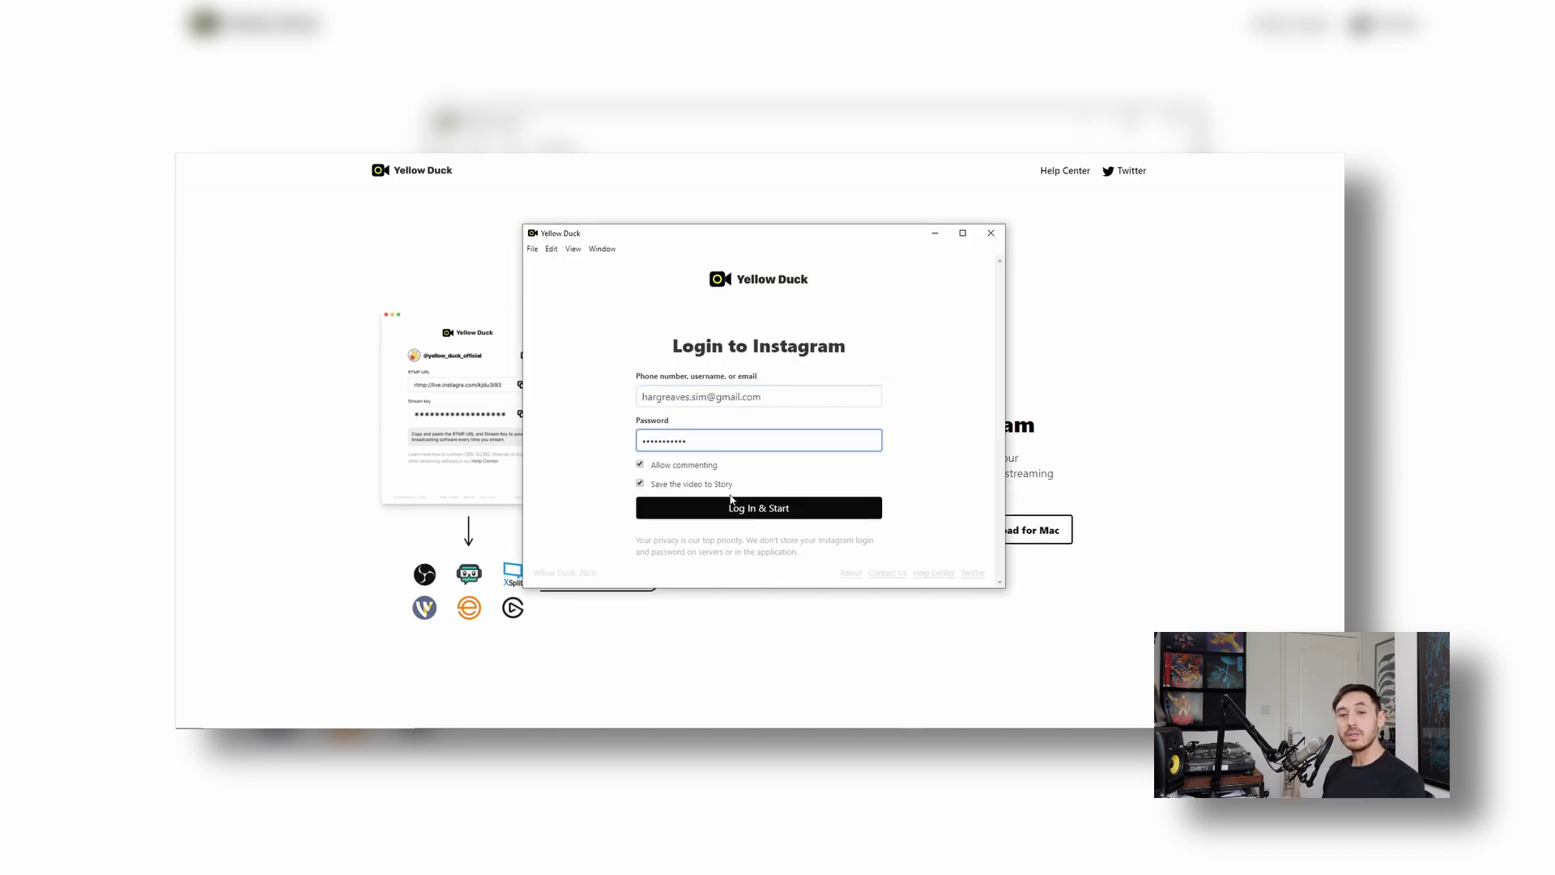
click(732, 502)
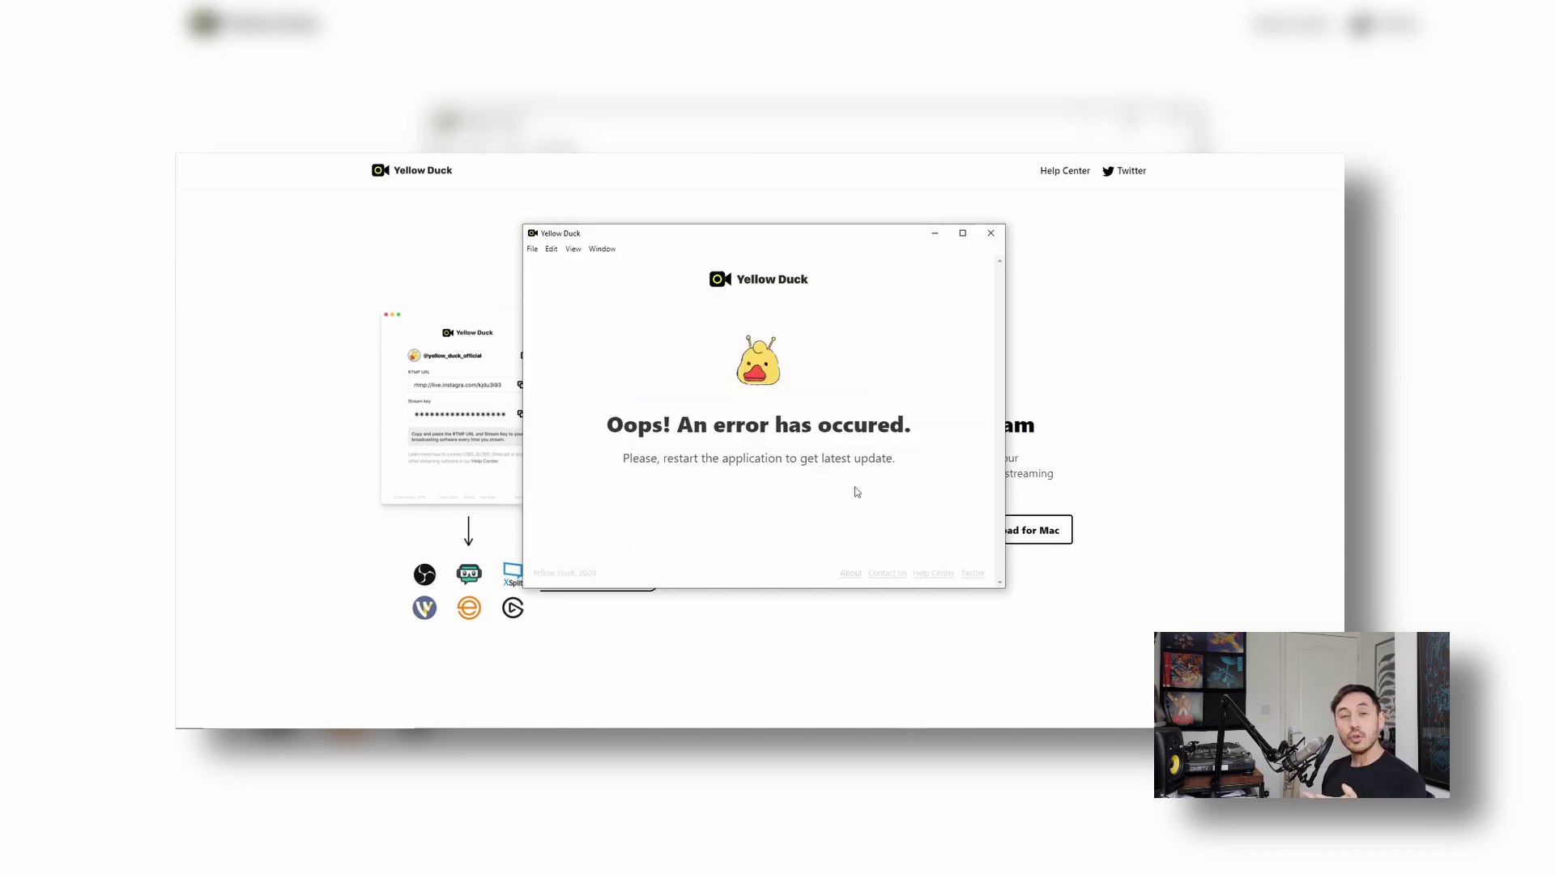
Close the error window and relaunch Yellow Duck from the Start app list.
click(990, 232)
key(super)
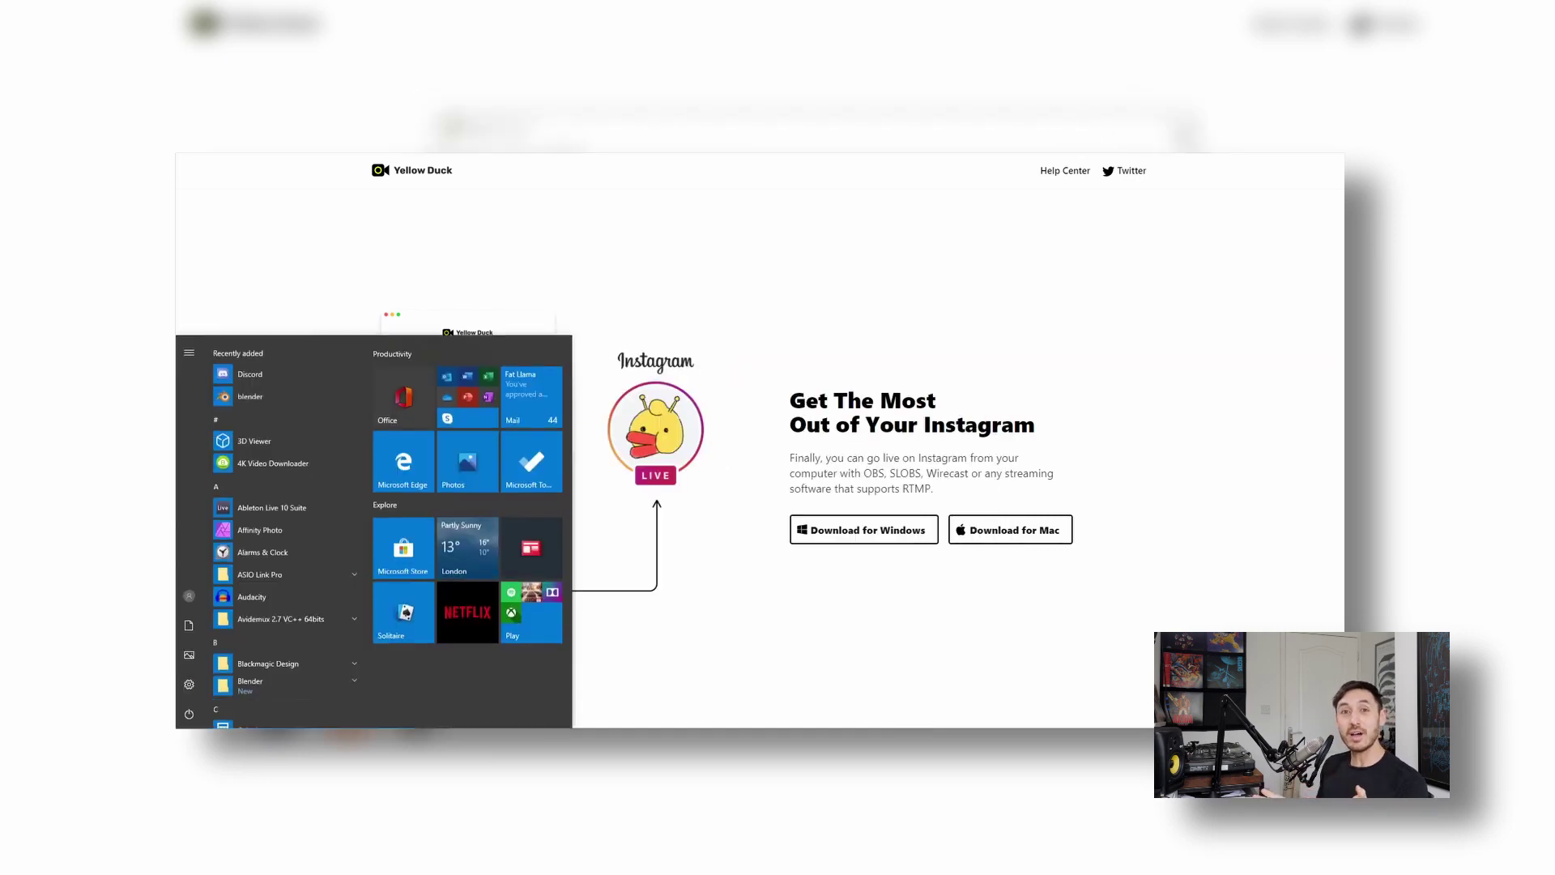
scroll(283, 567, down, 15)
click(259, 659)
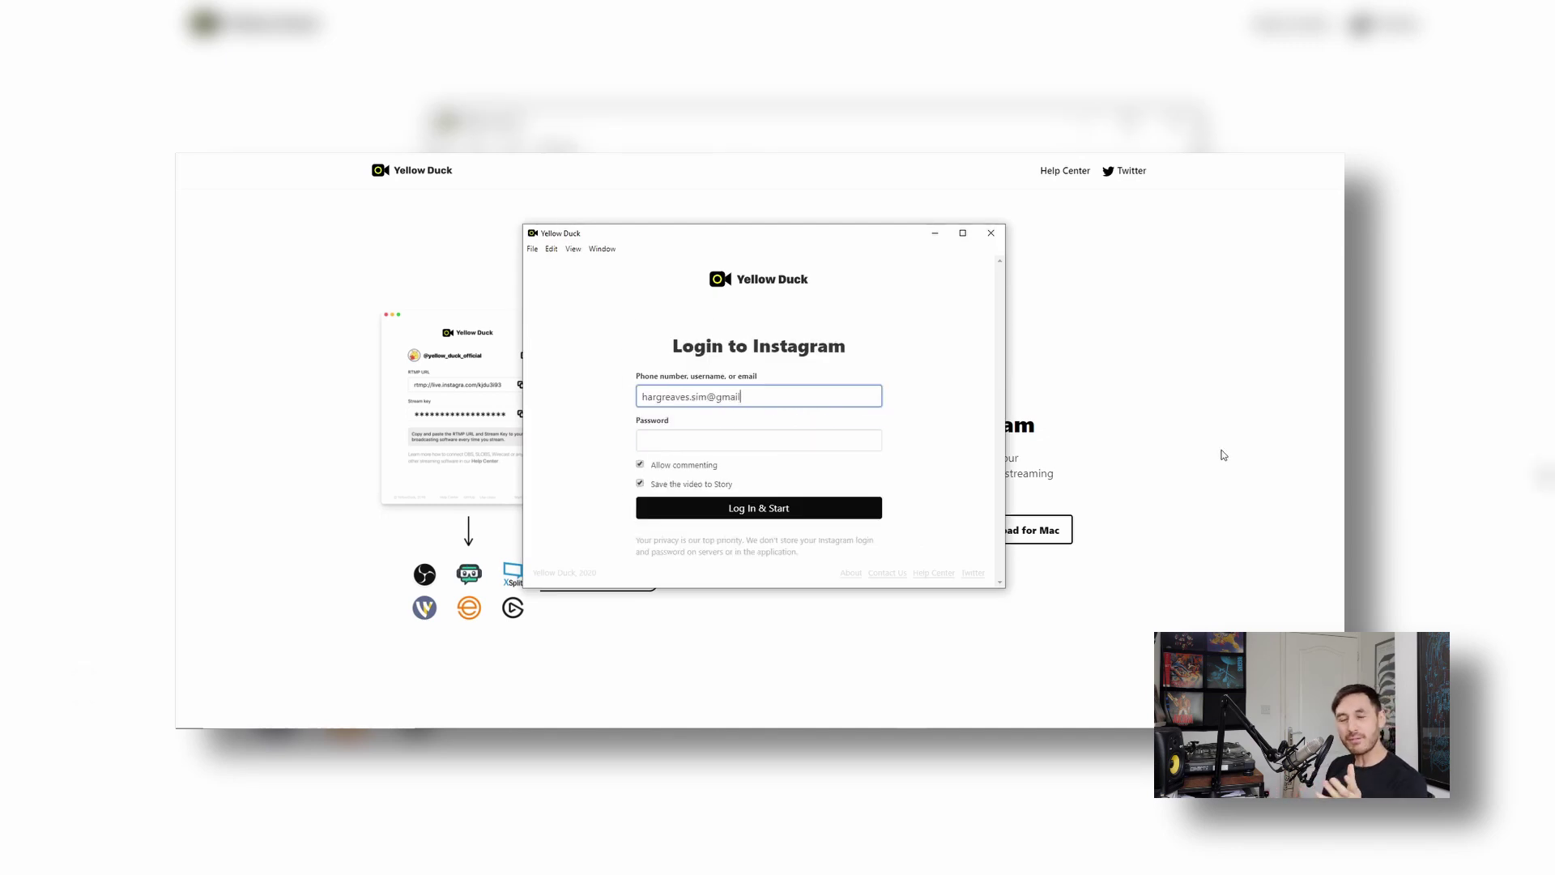
Re-enter the account e-mail and password and submit the Instagram login.
text(.com)
key(Tab)
text(•••••••••••)
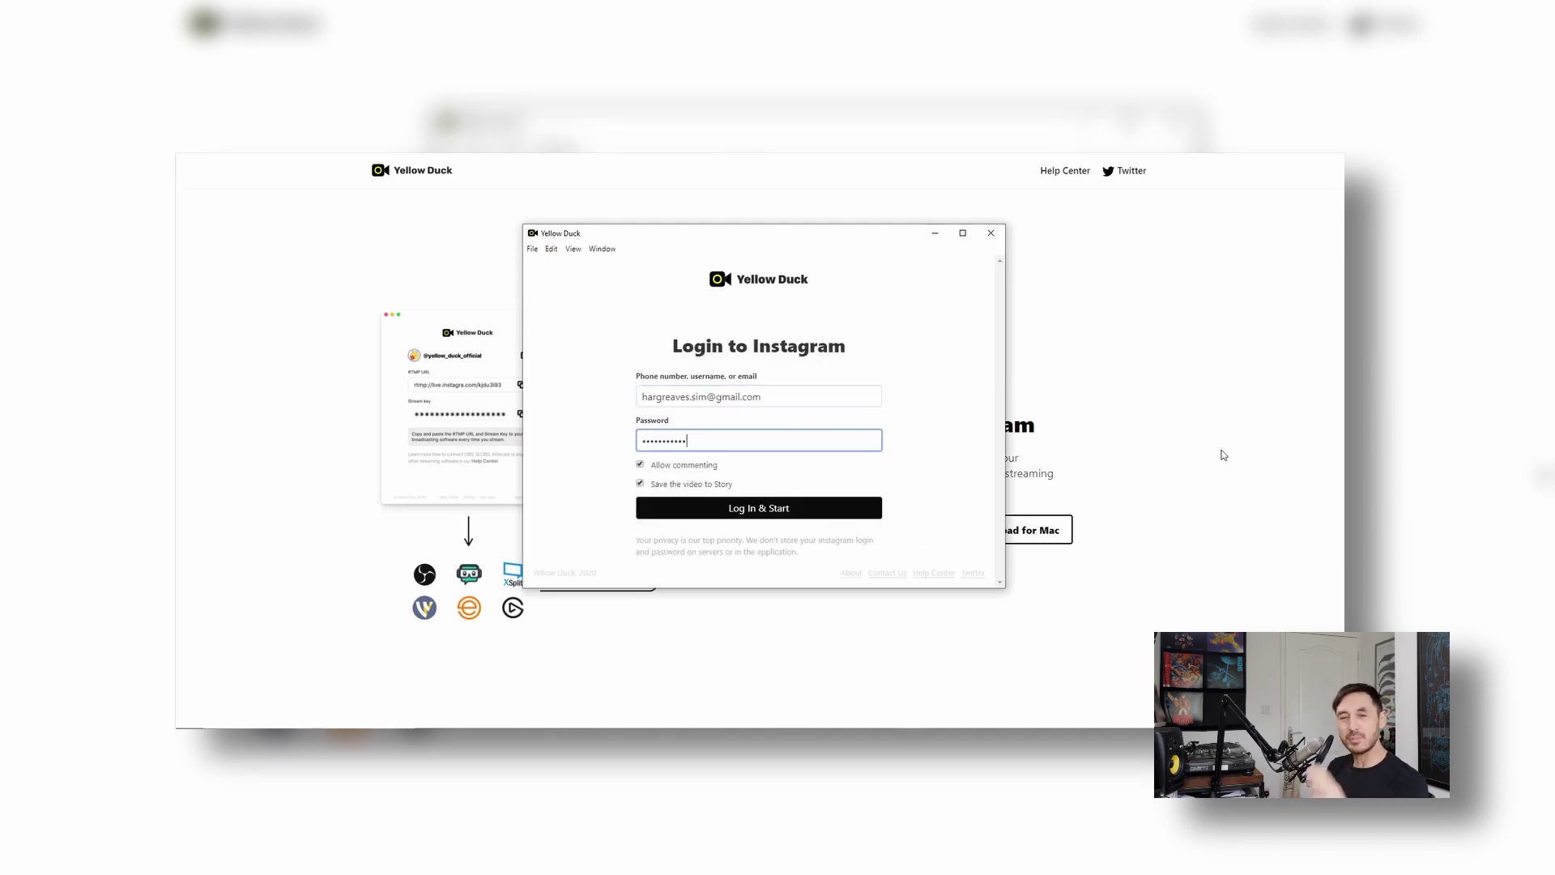
key(Return)
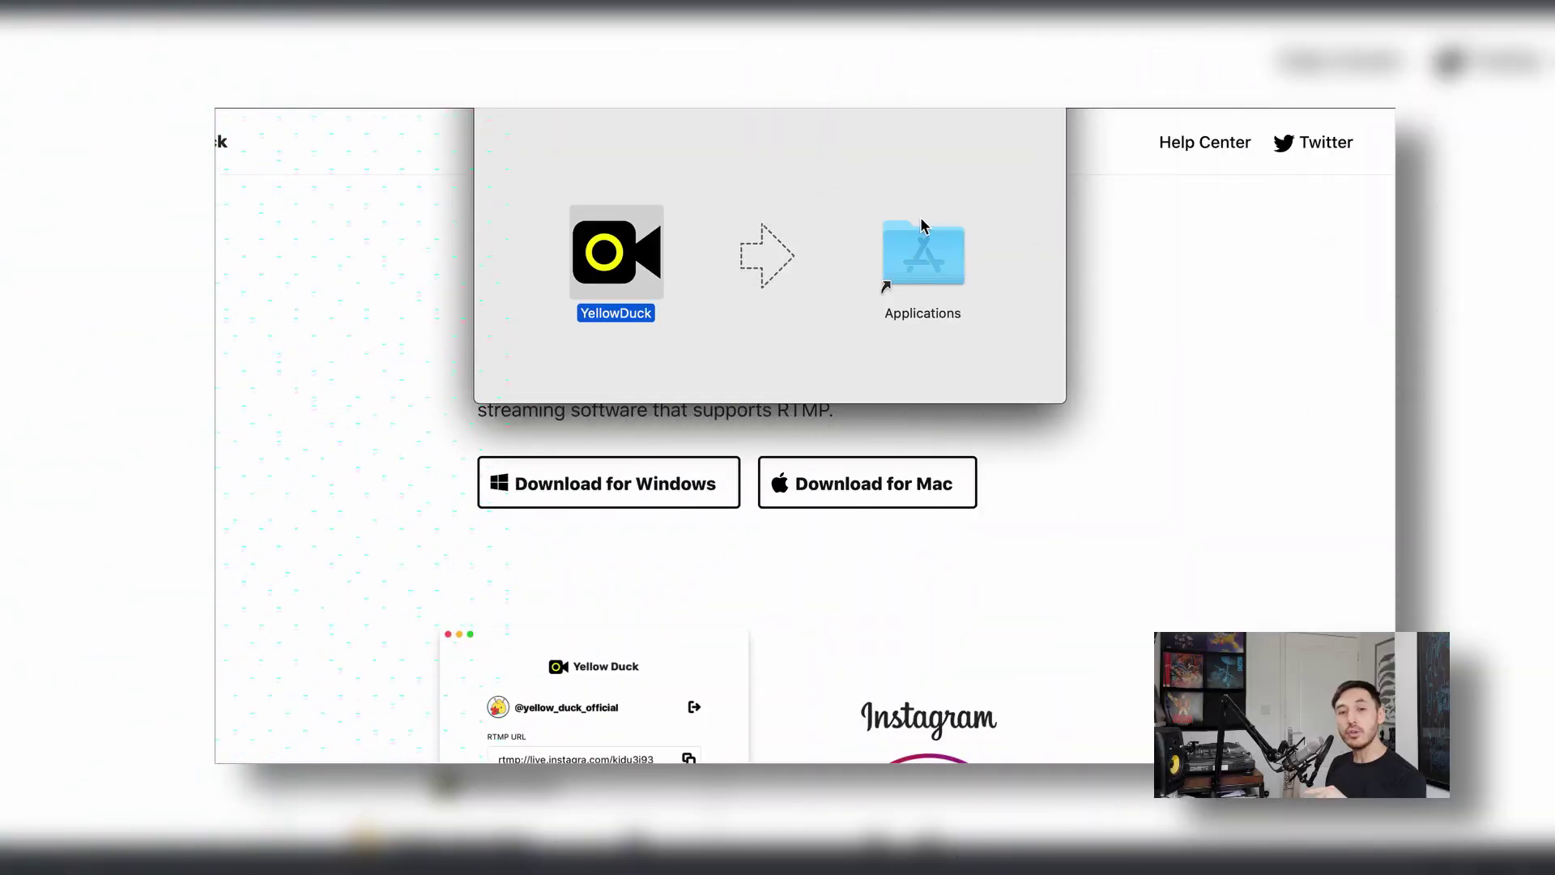
Copy YellowDuck into the Applications folder and try launching it.
drag(616, 259, 924, 226)
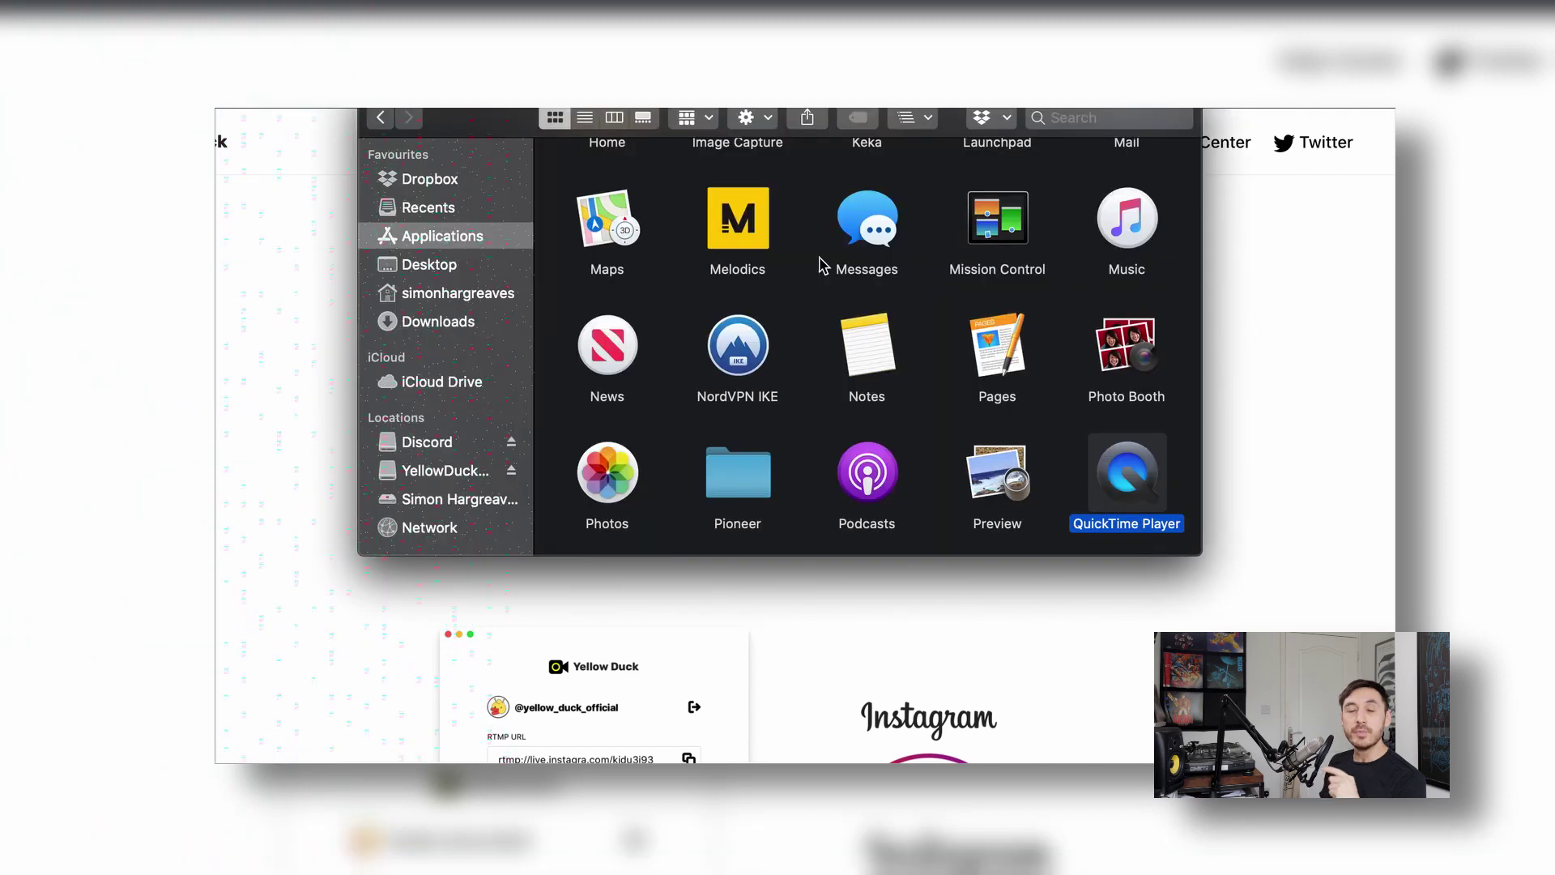
scroll(822, 260, down, 5)
double_click(733, 466)
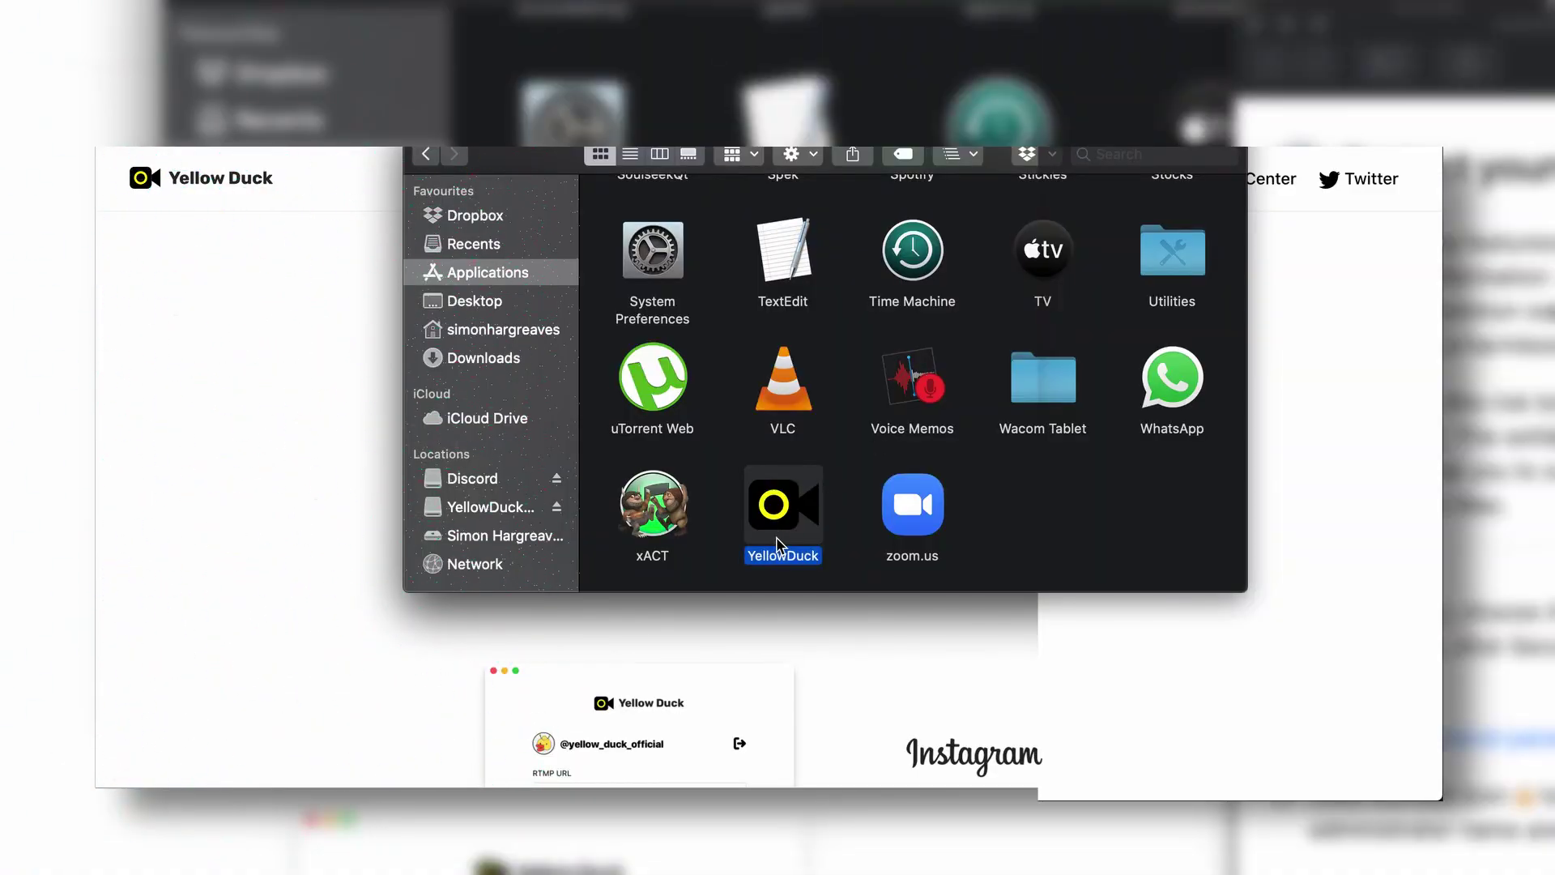
Open YellowDuck anyway, confirming past the unverified-developer warning.
right_click(778, 546)
click(850, 390)
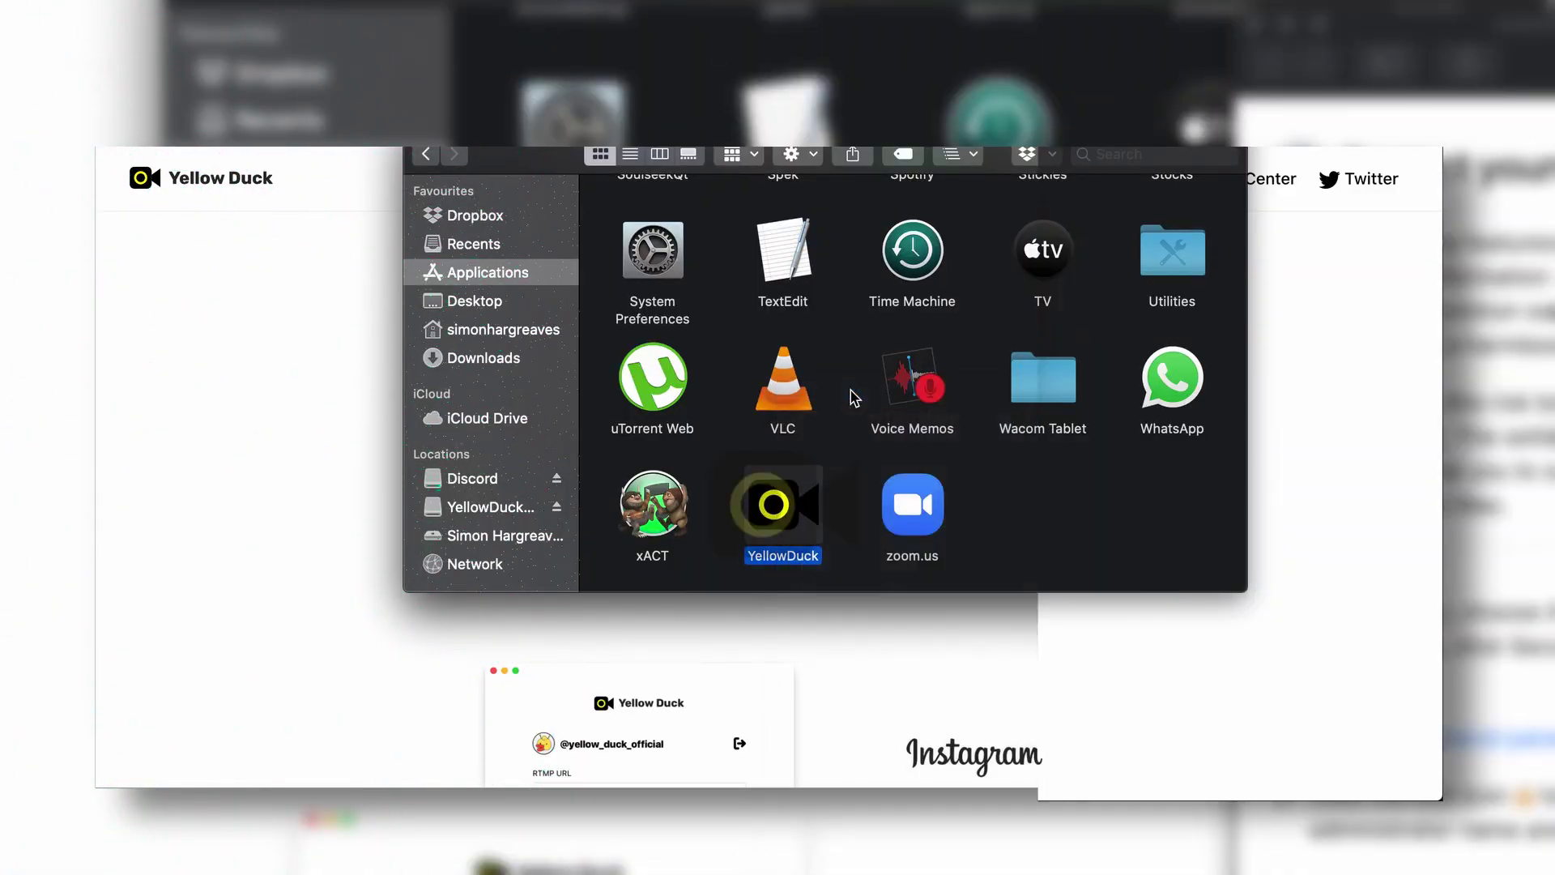
click(858, 387)
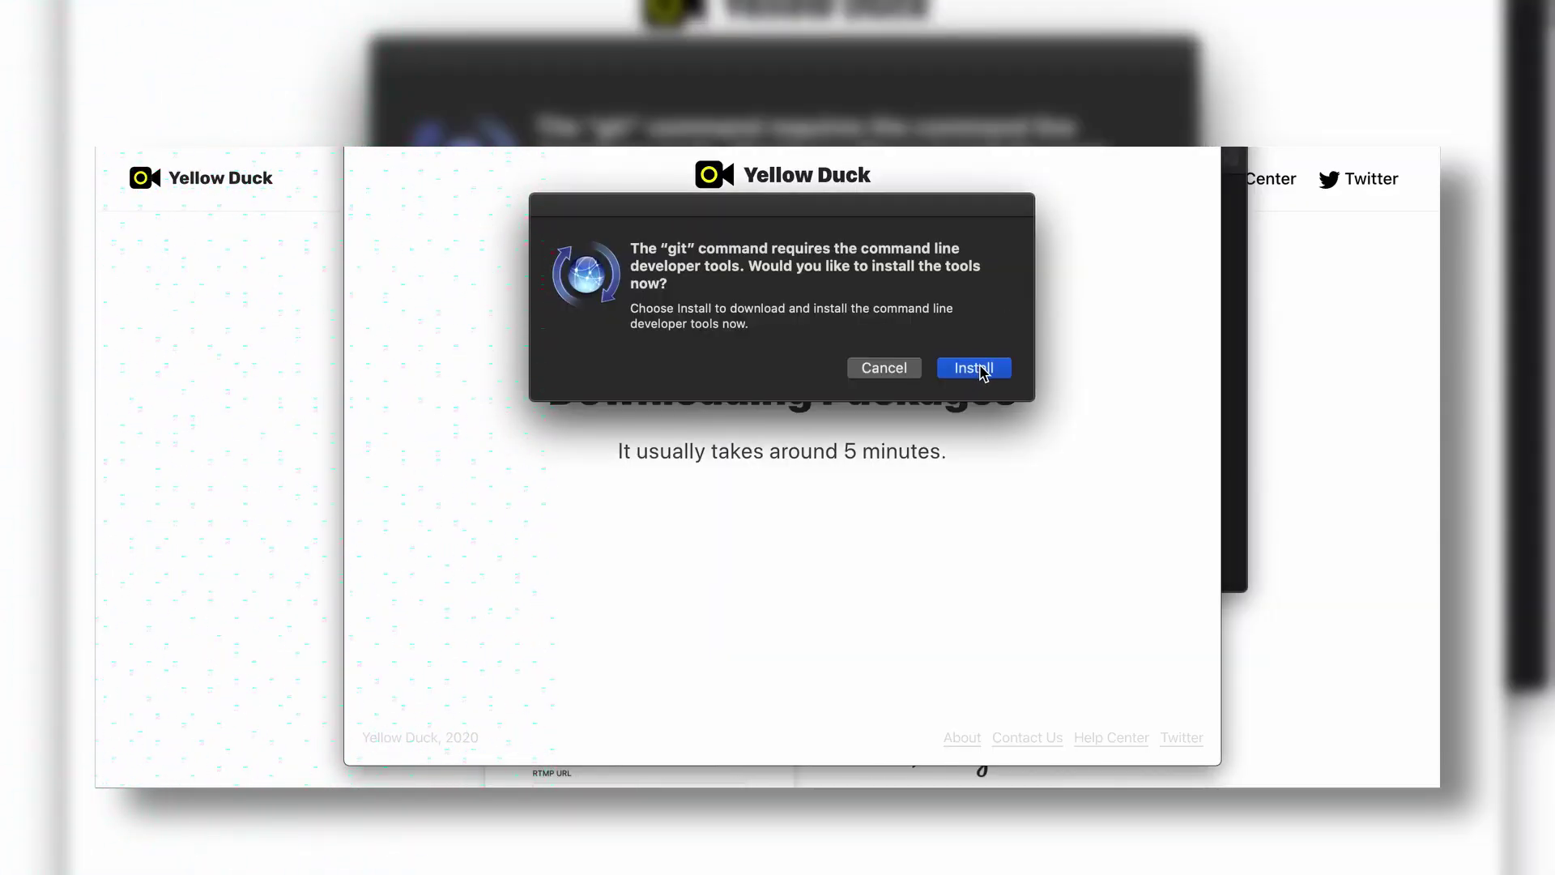
Install the command line developer tools, accepting the licence, then start Yellow Duck.
click(980, 369)
click(1068, 617)
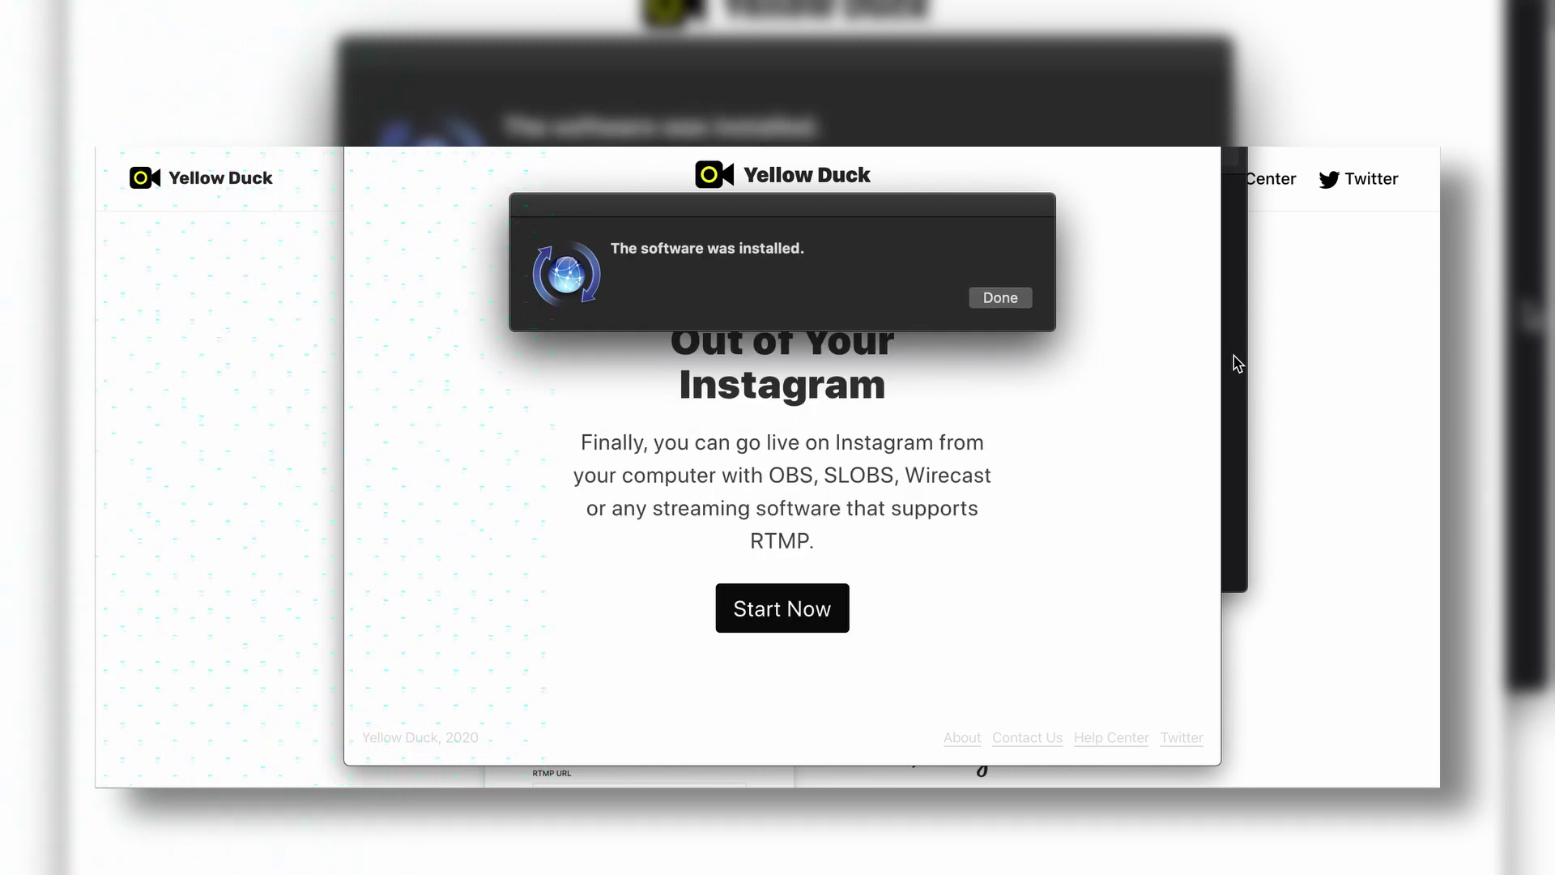
click(1002, 298)
click(818, 619)
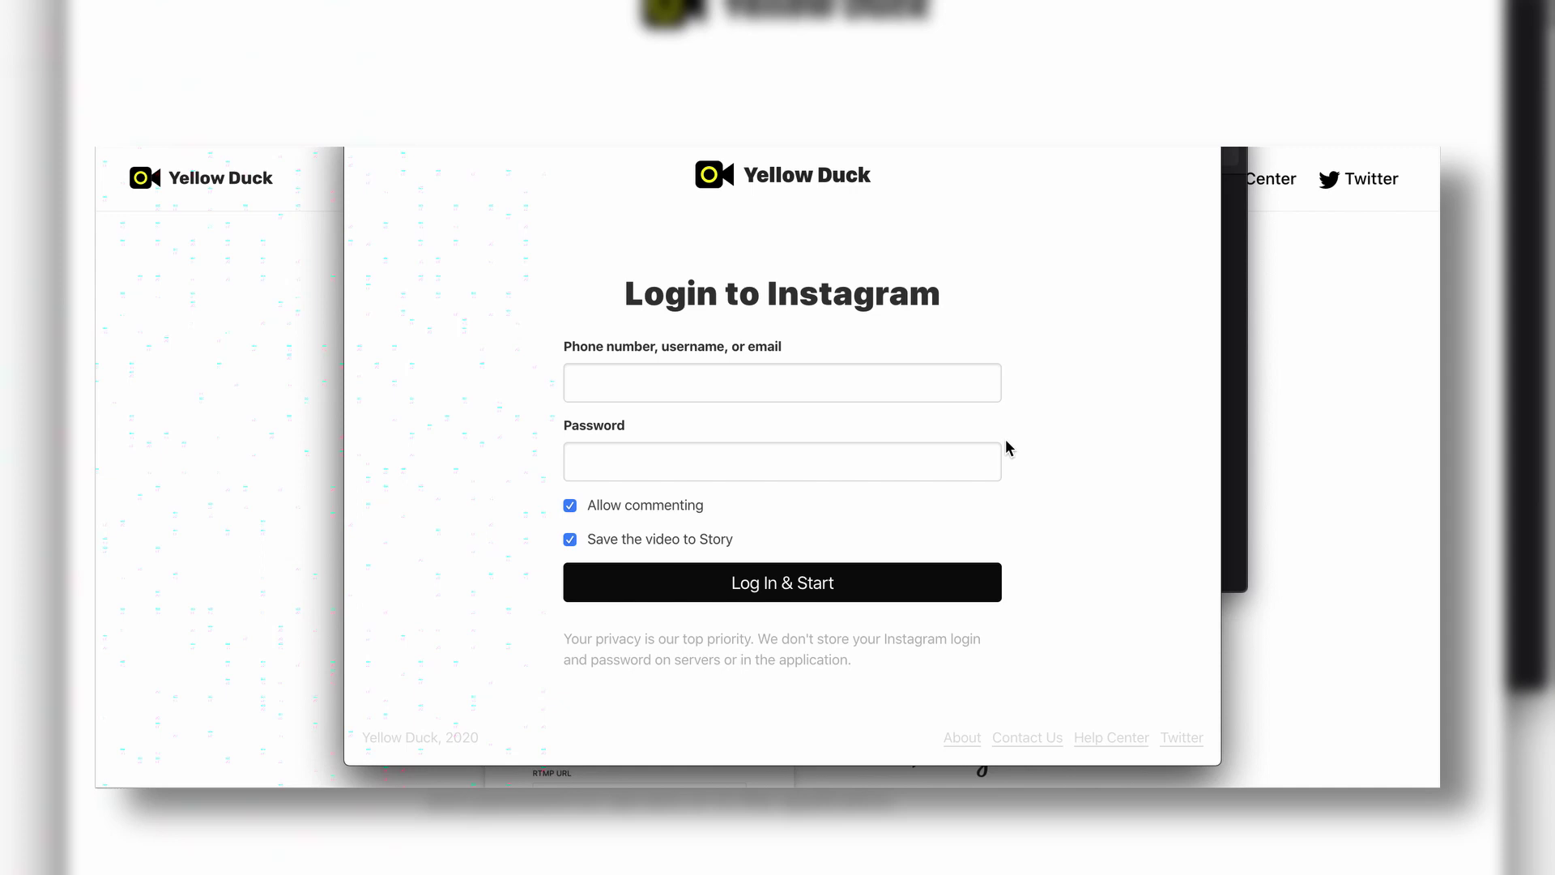
Enter the account e-mail and password and log in to Instagram.
click(877, 395)
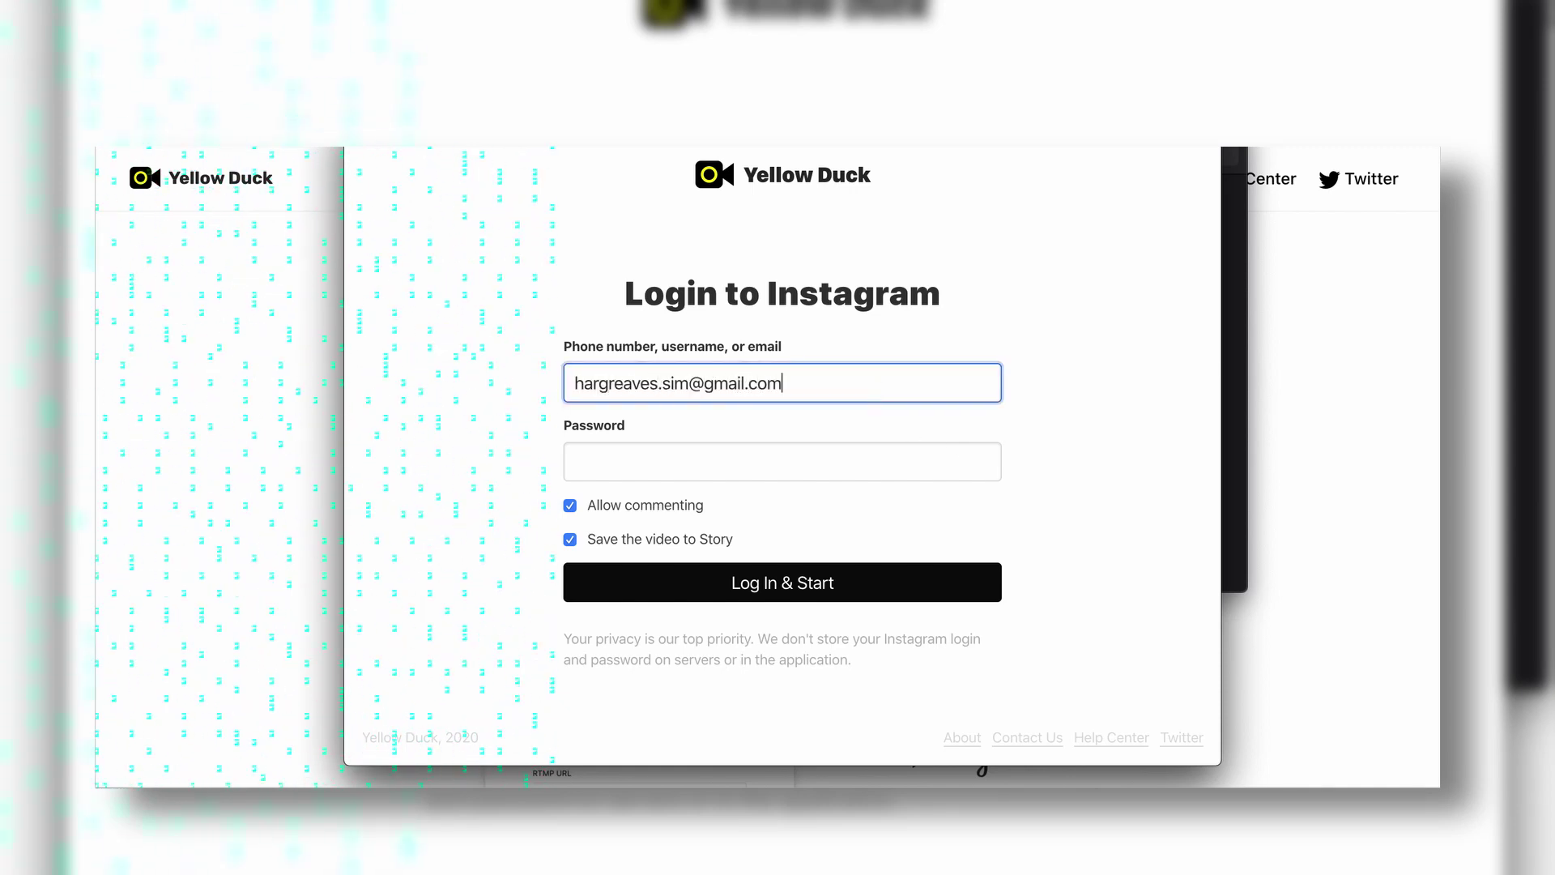
key(Tab)
click(822, 597)
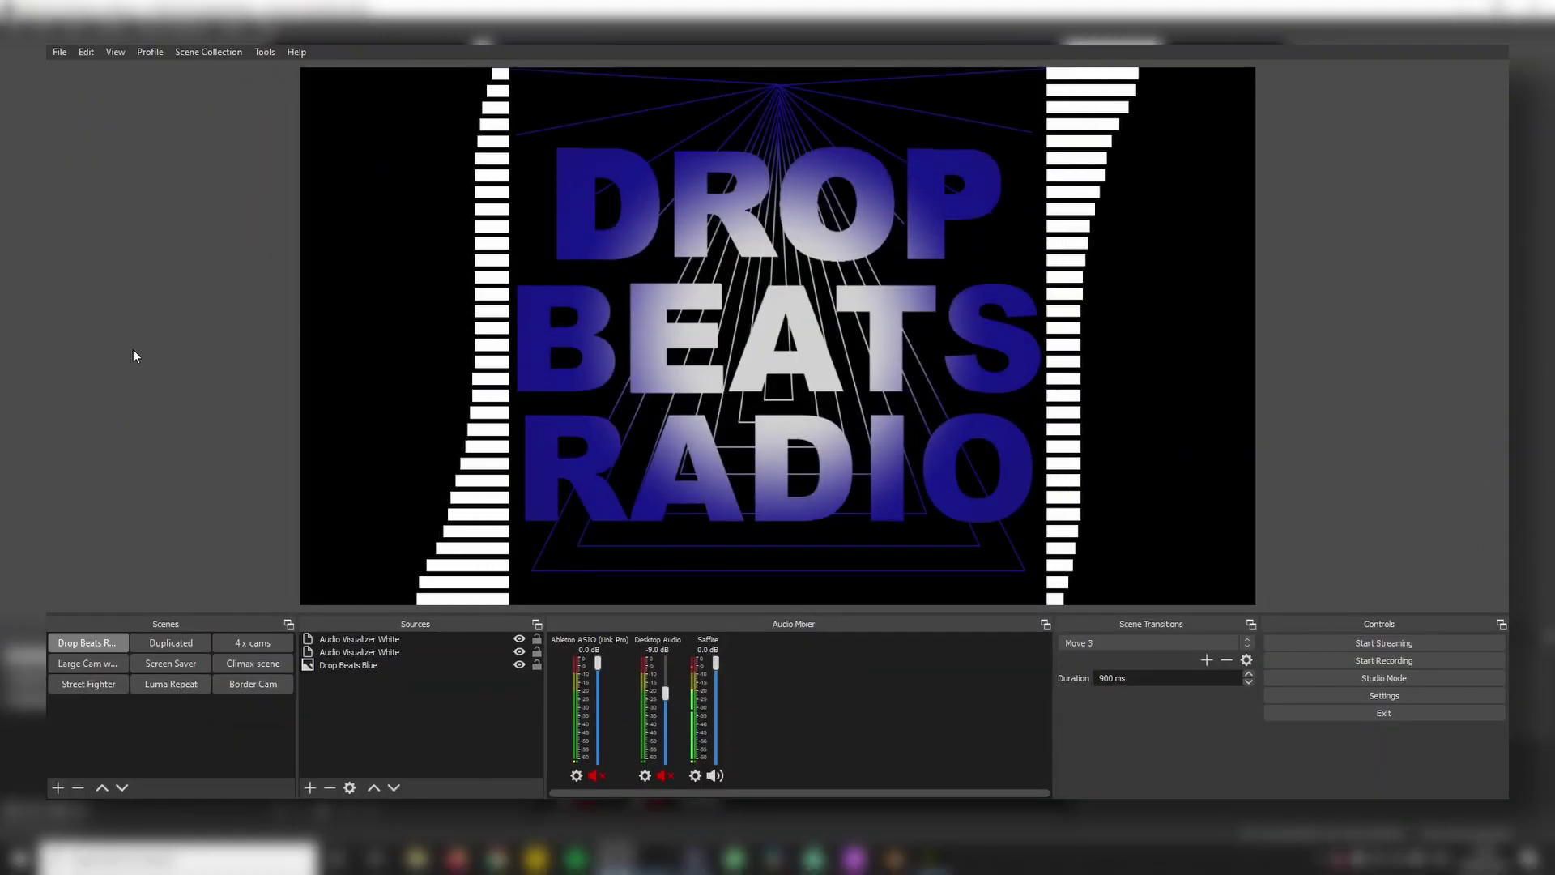
Cycle through the Duplicated, 4 x cams, Climax scene and Drop Beats Radio scenes, ending on Climax scene.
click(168, 641)
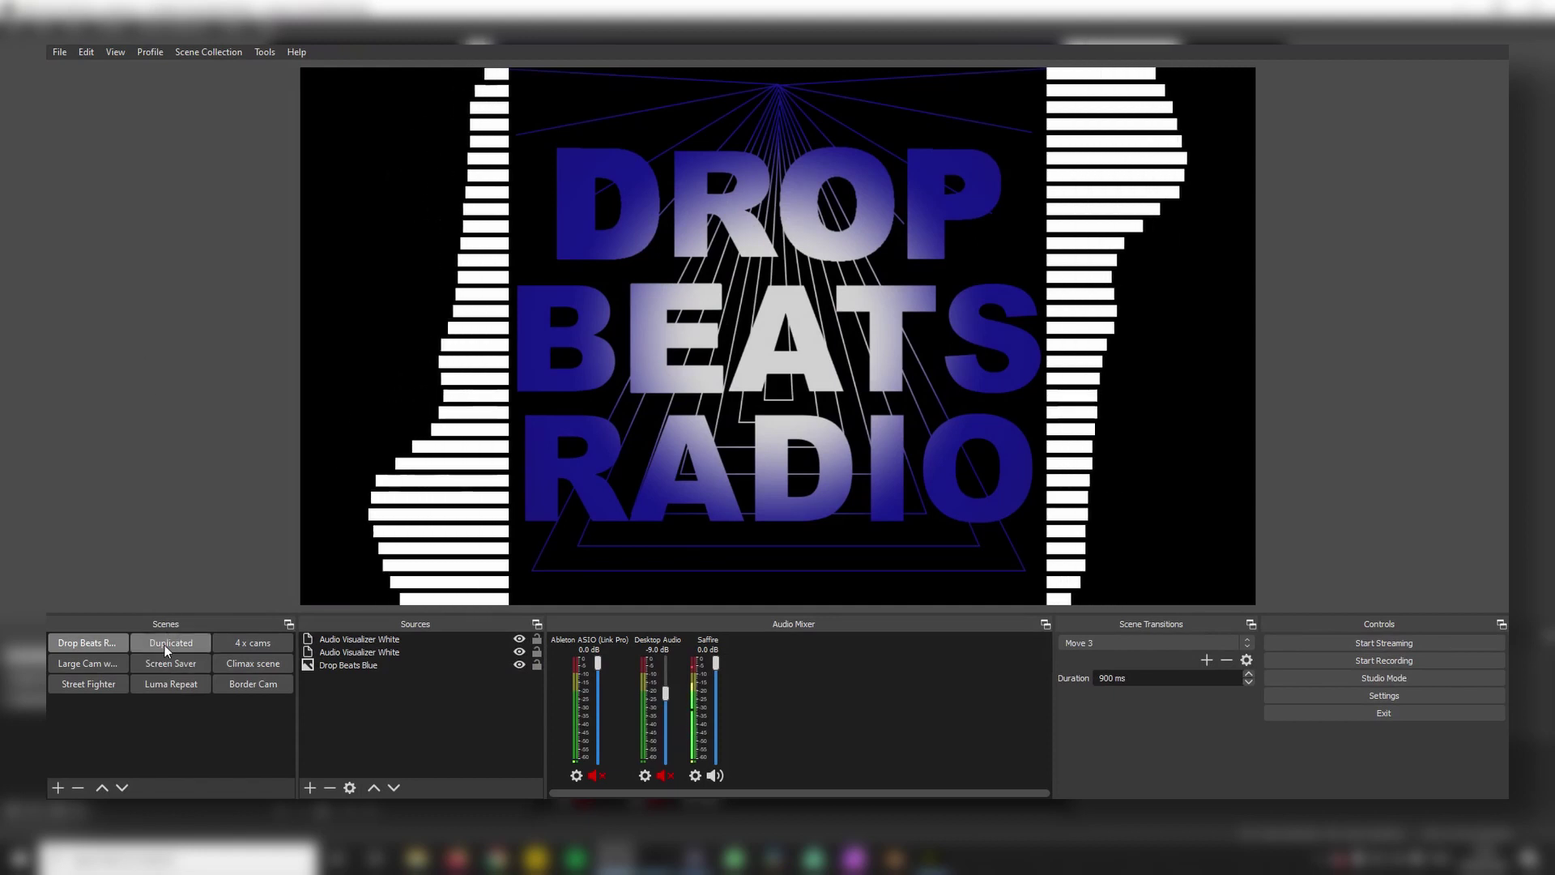
click(240, 645)
click(247, 664)
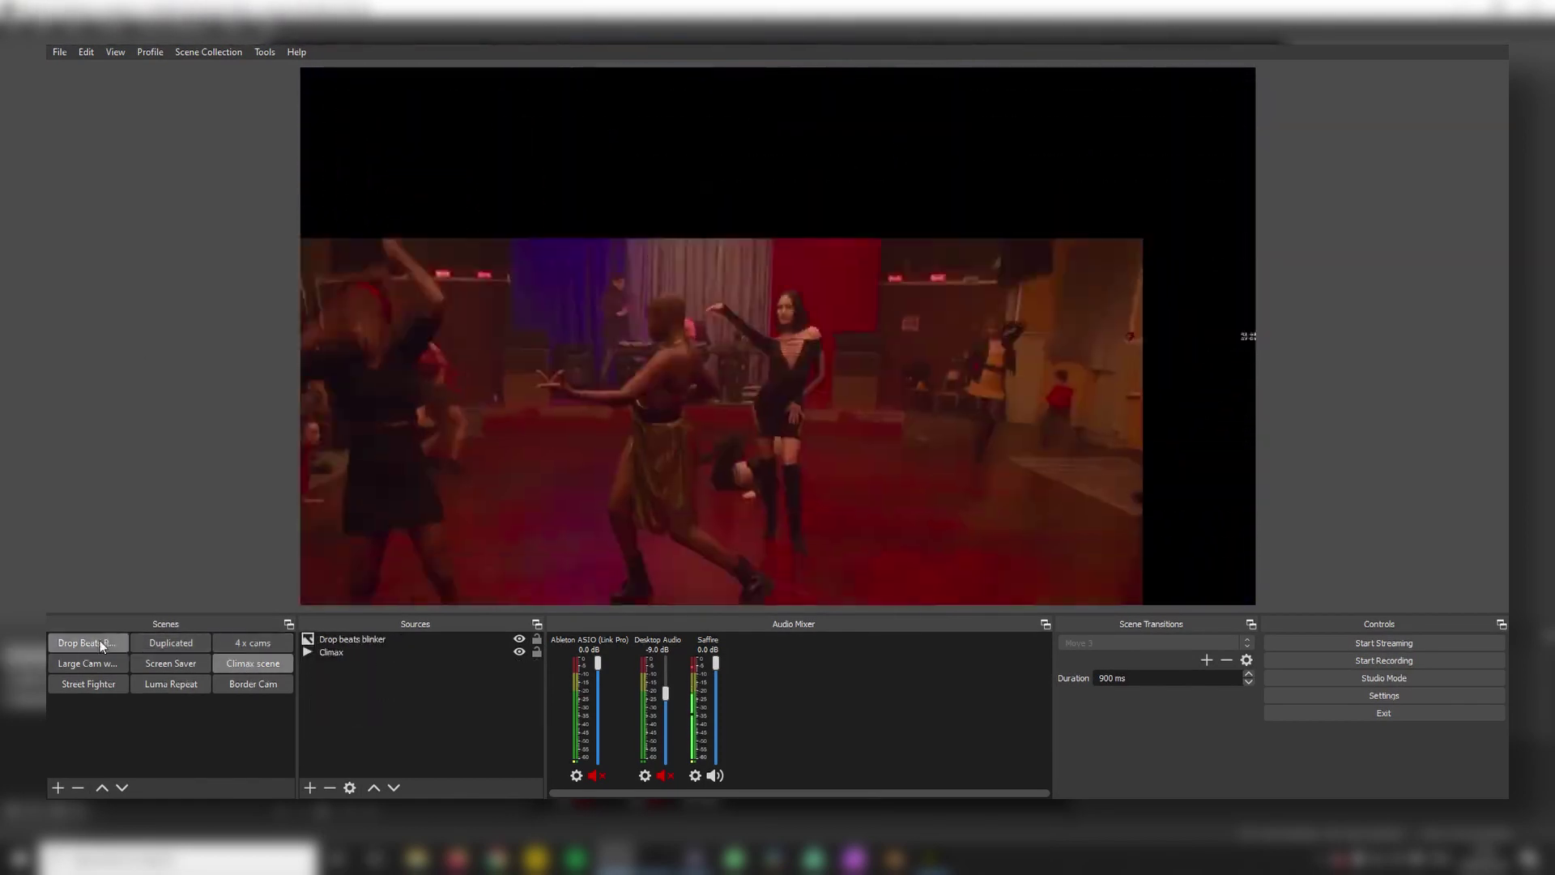
click(85, 642)
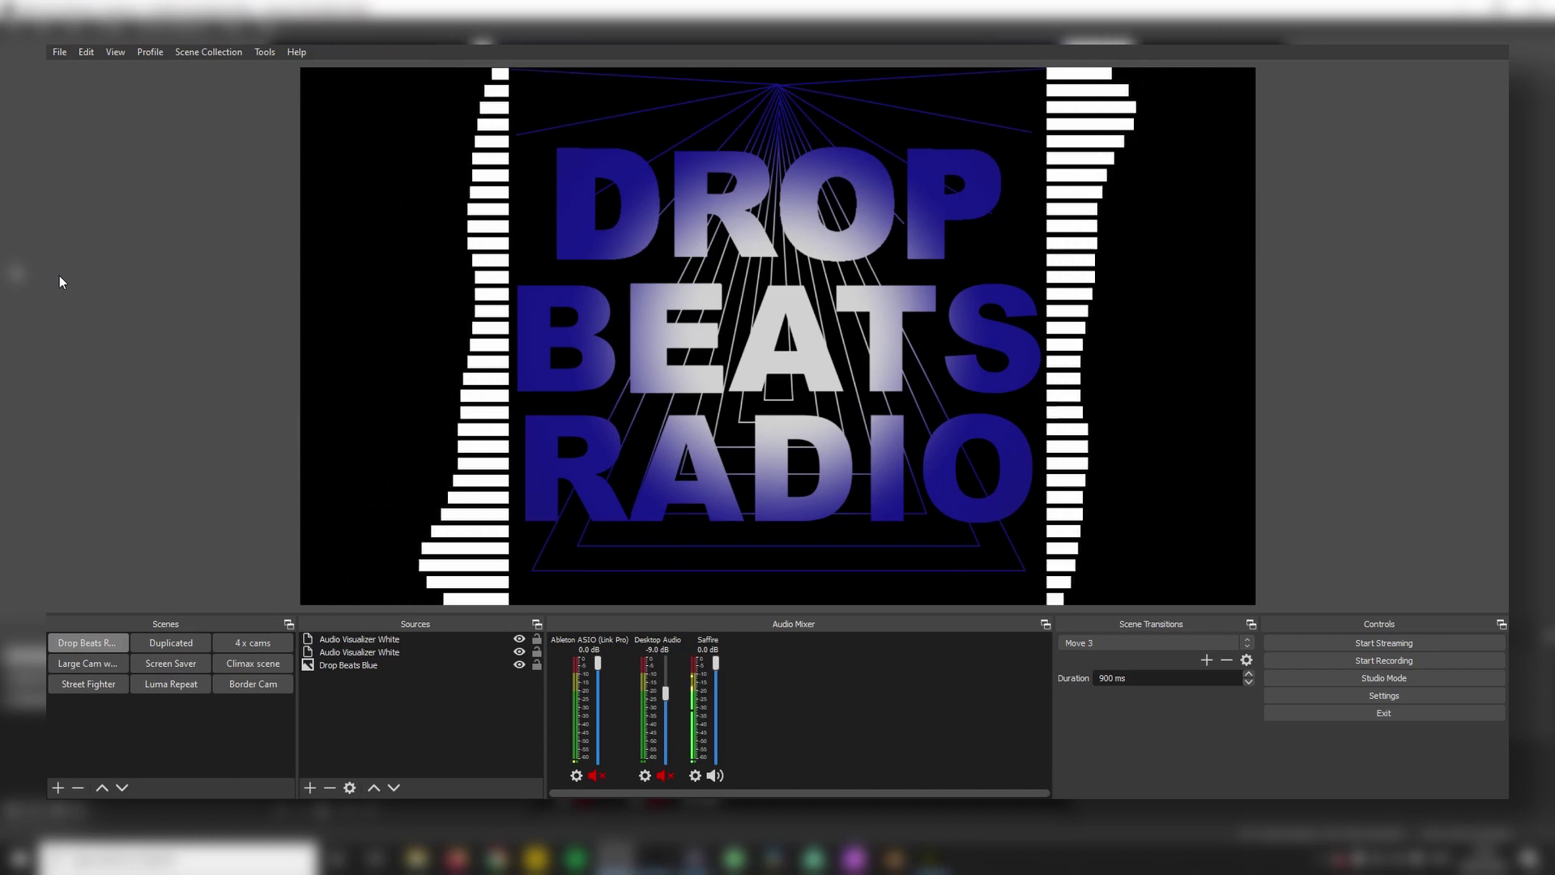
key(F6)
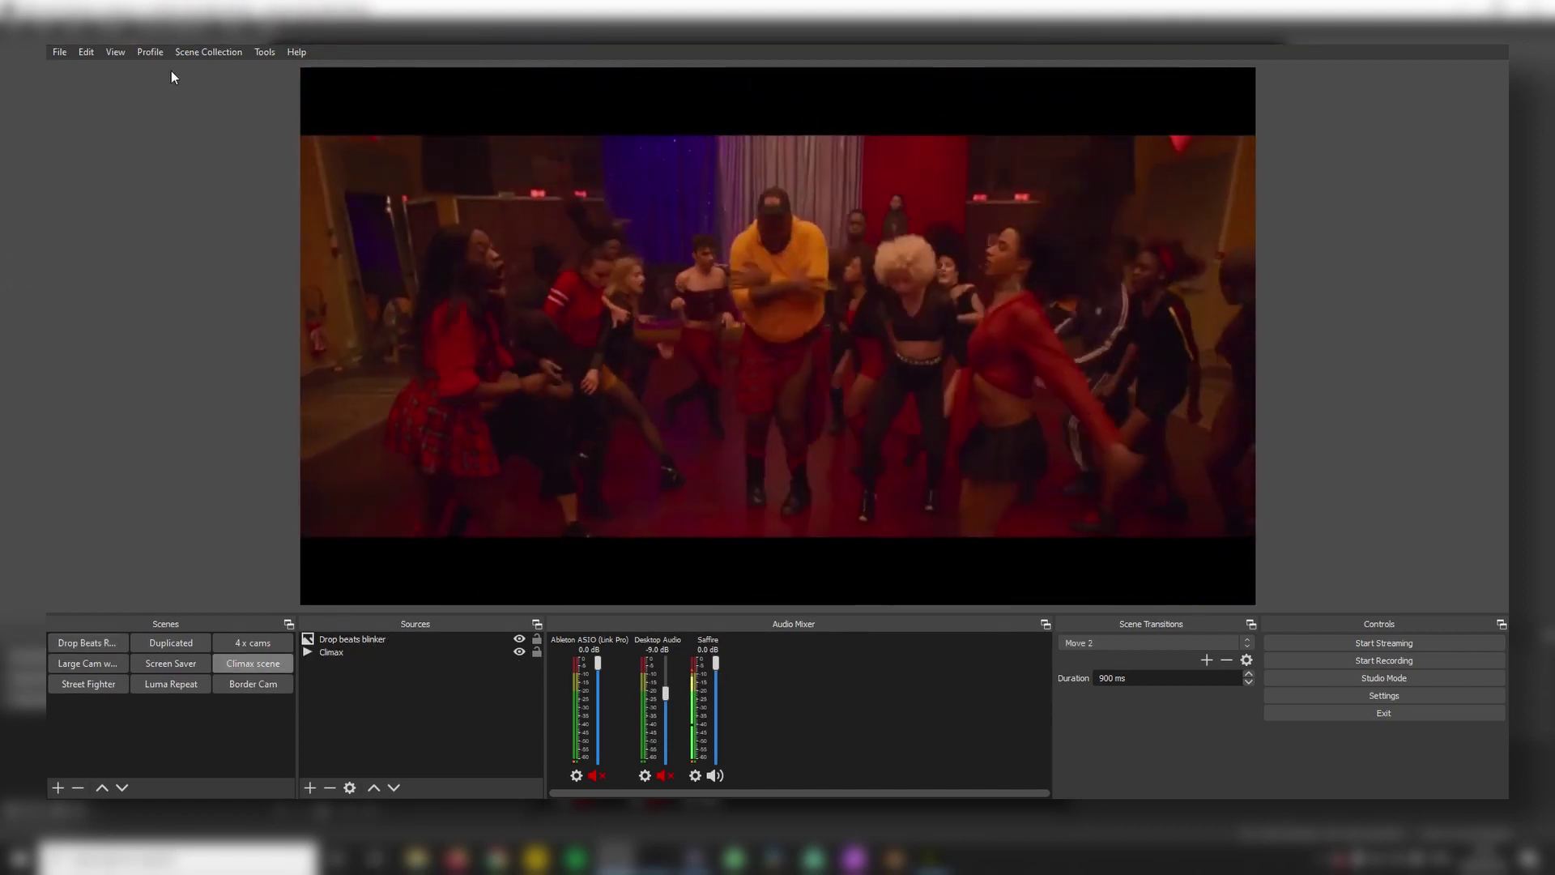
Create a new profile named 'yellow duck'.
click(149, 53)
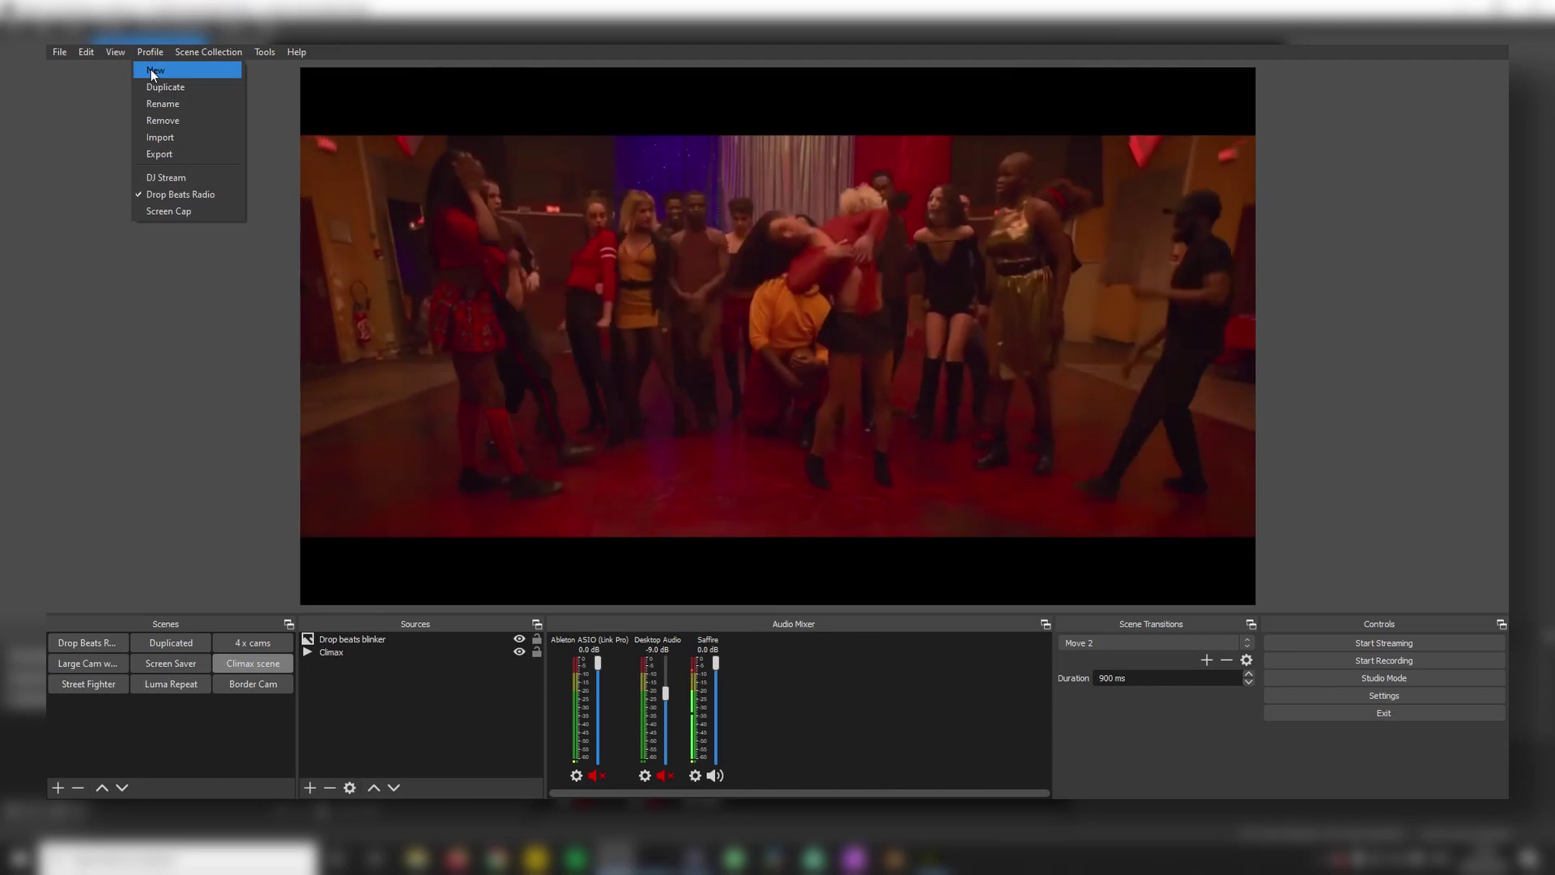
click(153, 73)
text(yellow duckl)
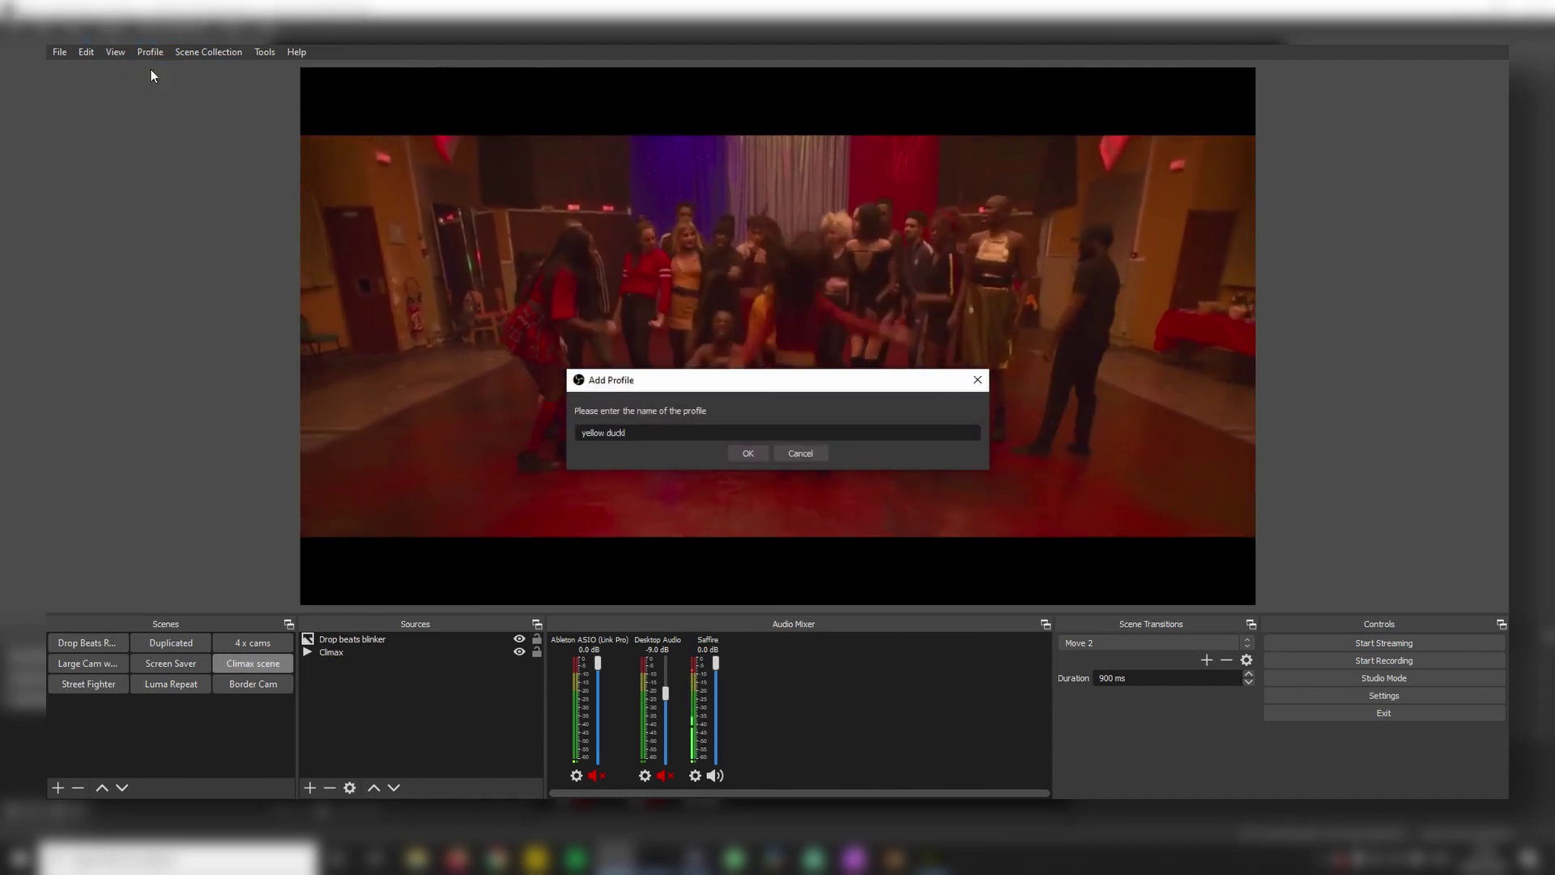
click(748, 452)
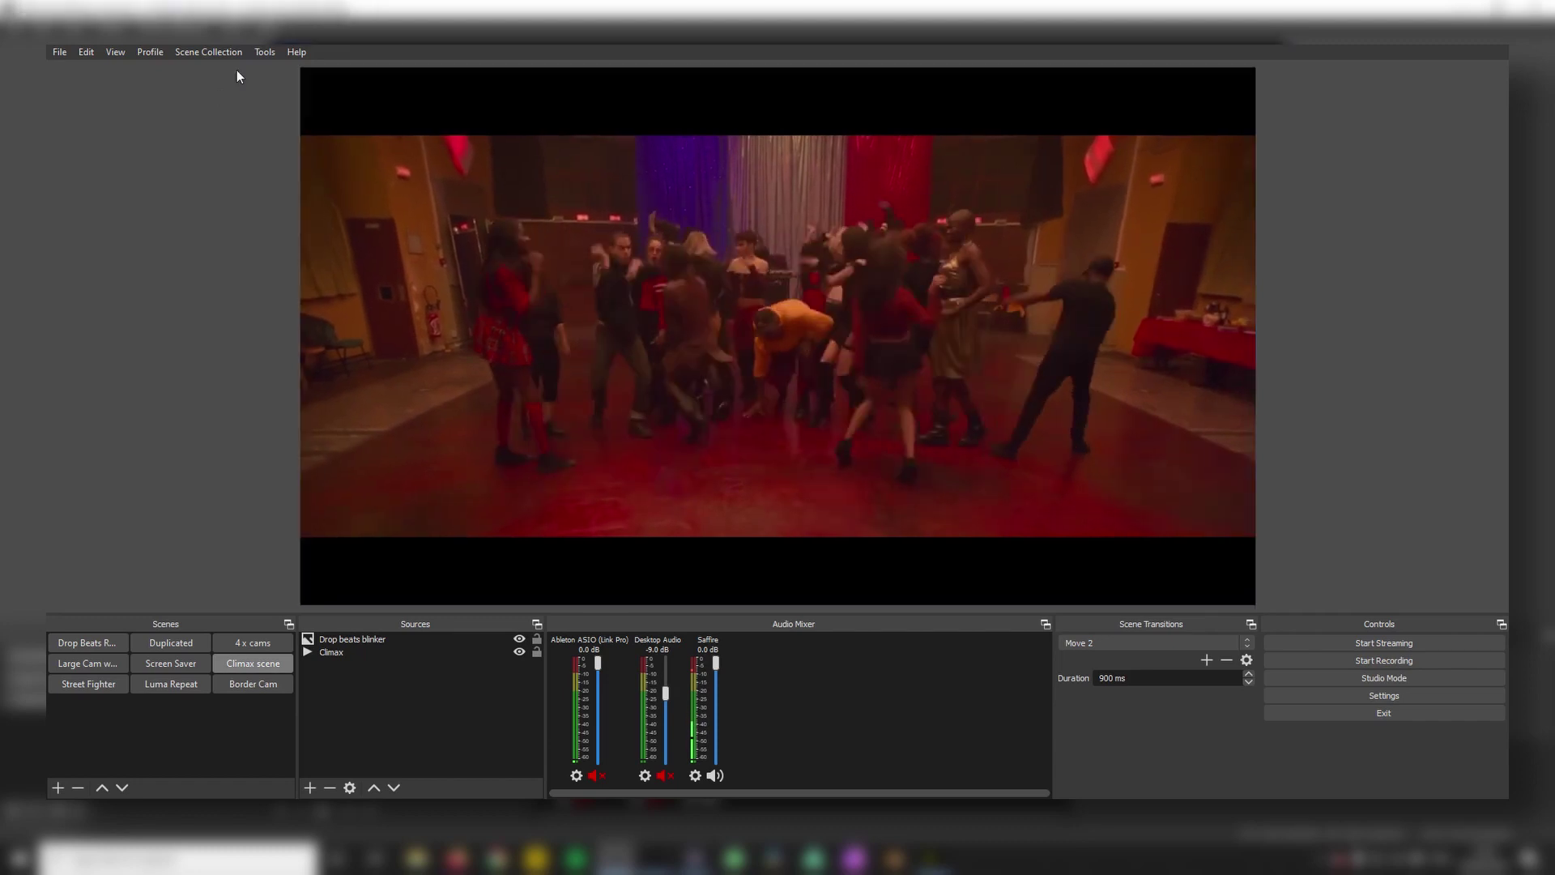
Create a new scene collection named 'yeet yeet'.
click(210, 52)
click(211, 71)
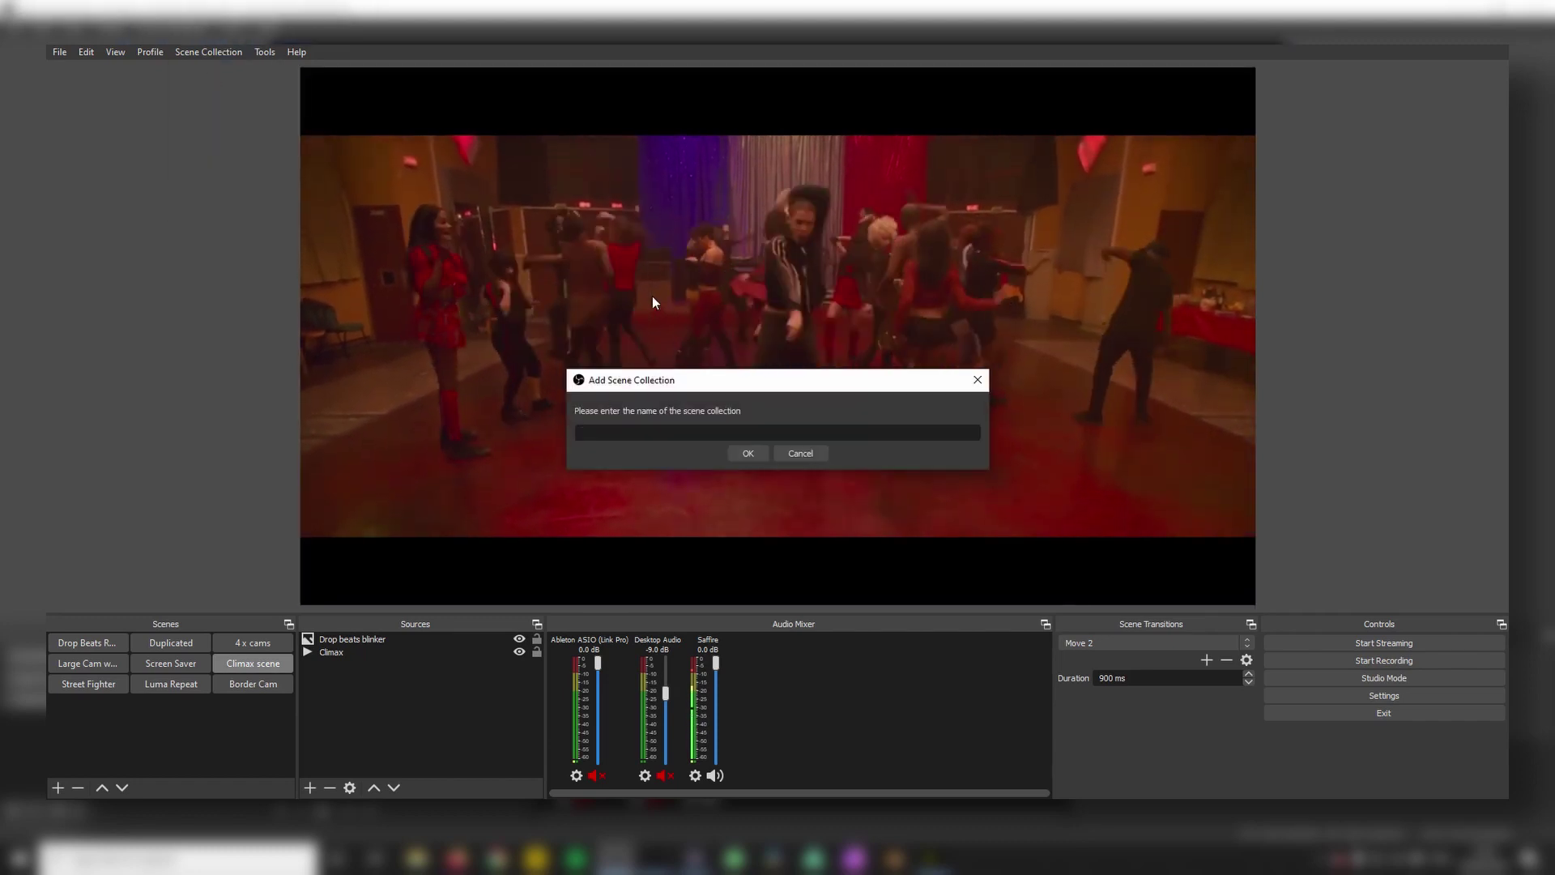
text(ye)
text(et yeet)
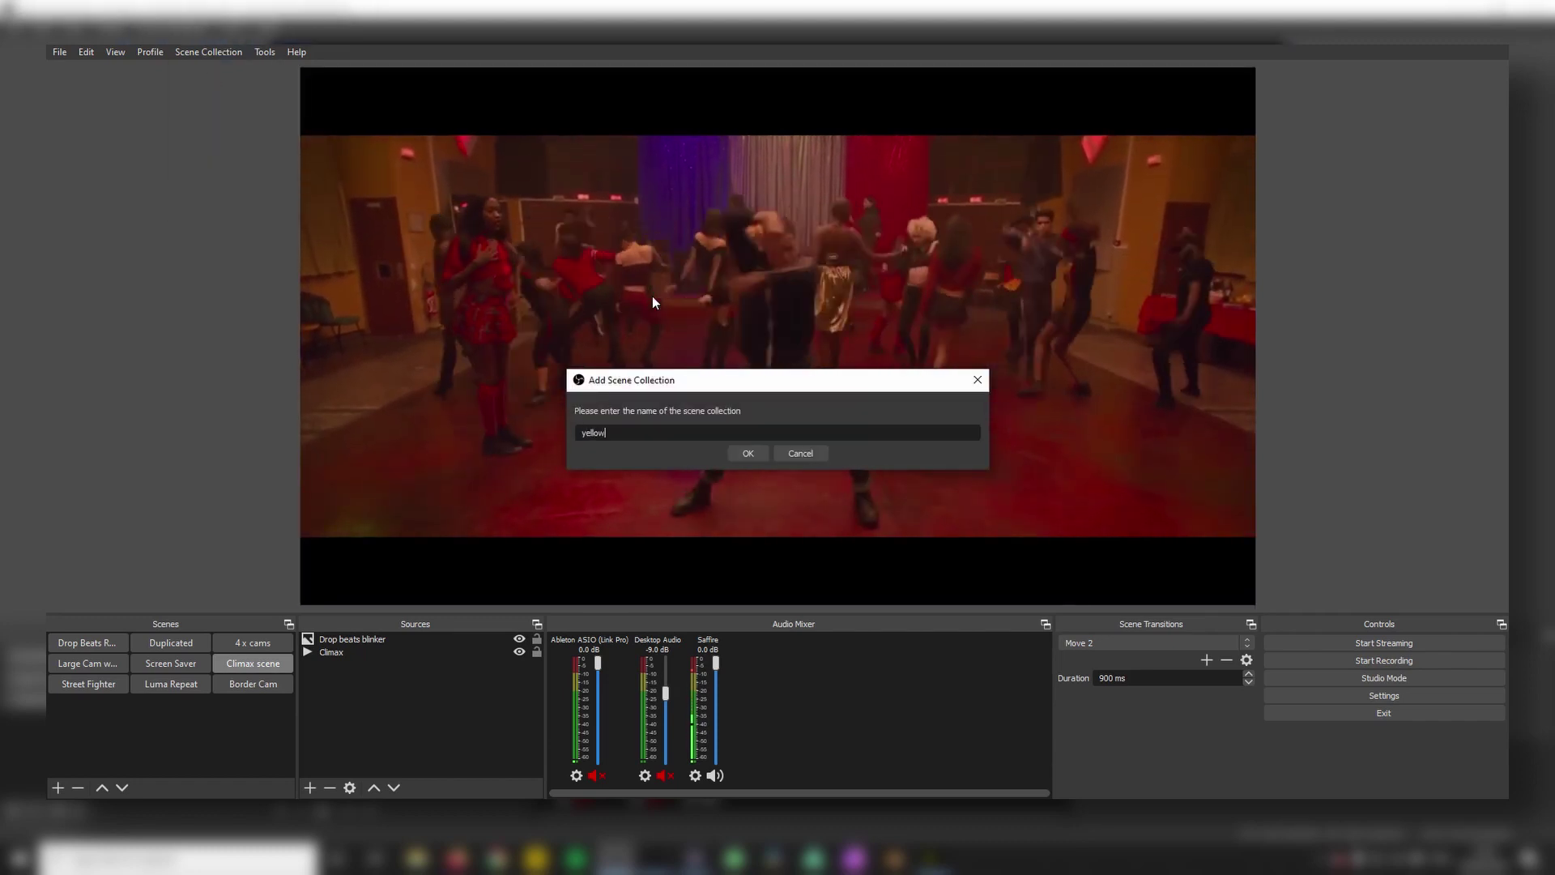
key(Return)
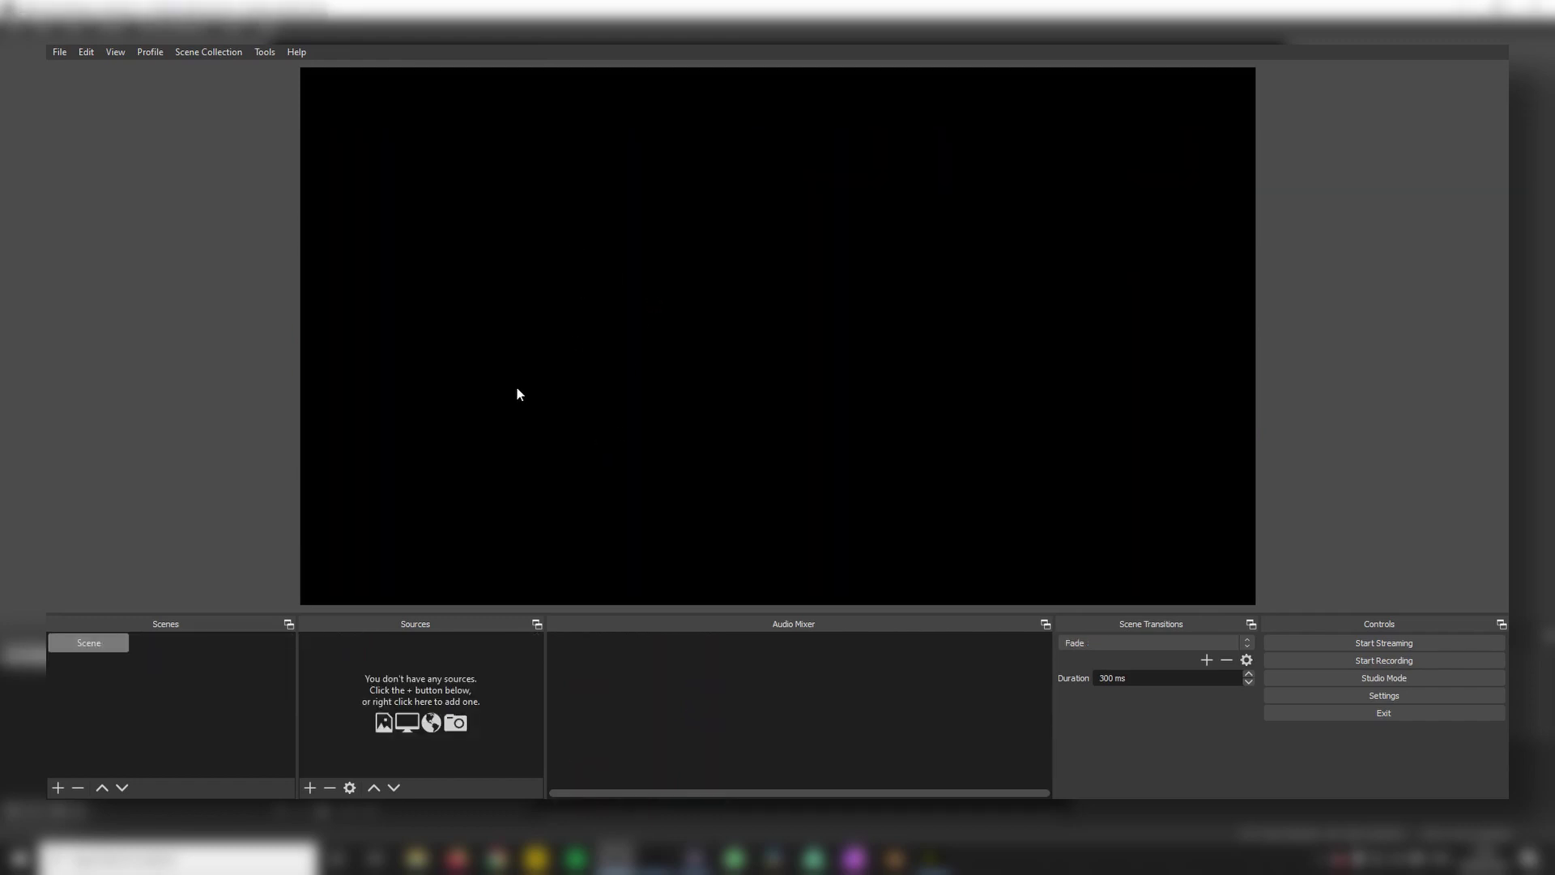
Check the active profile and scene collection, then open Settings on the Output page.
click(151, 53)
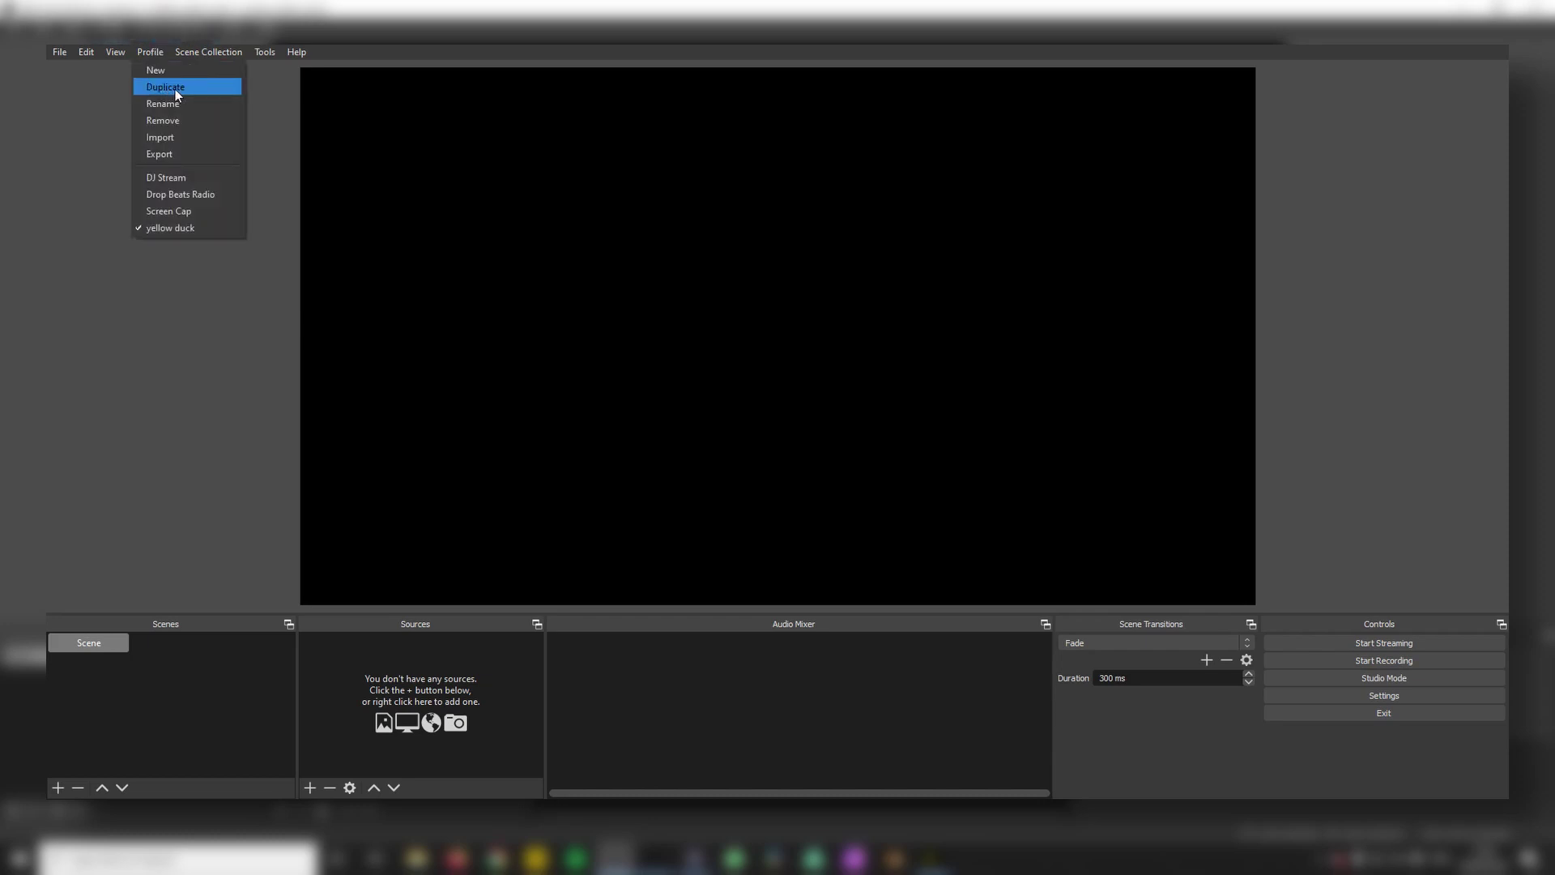
mouse_move(207, 55)
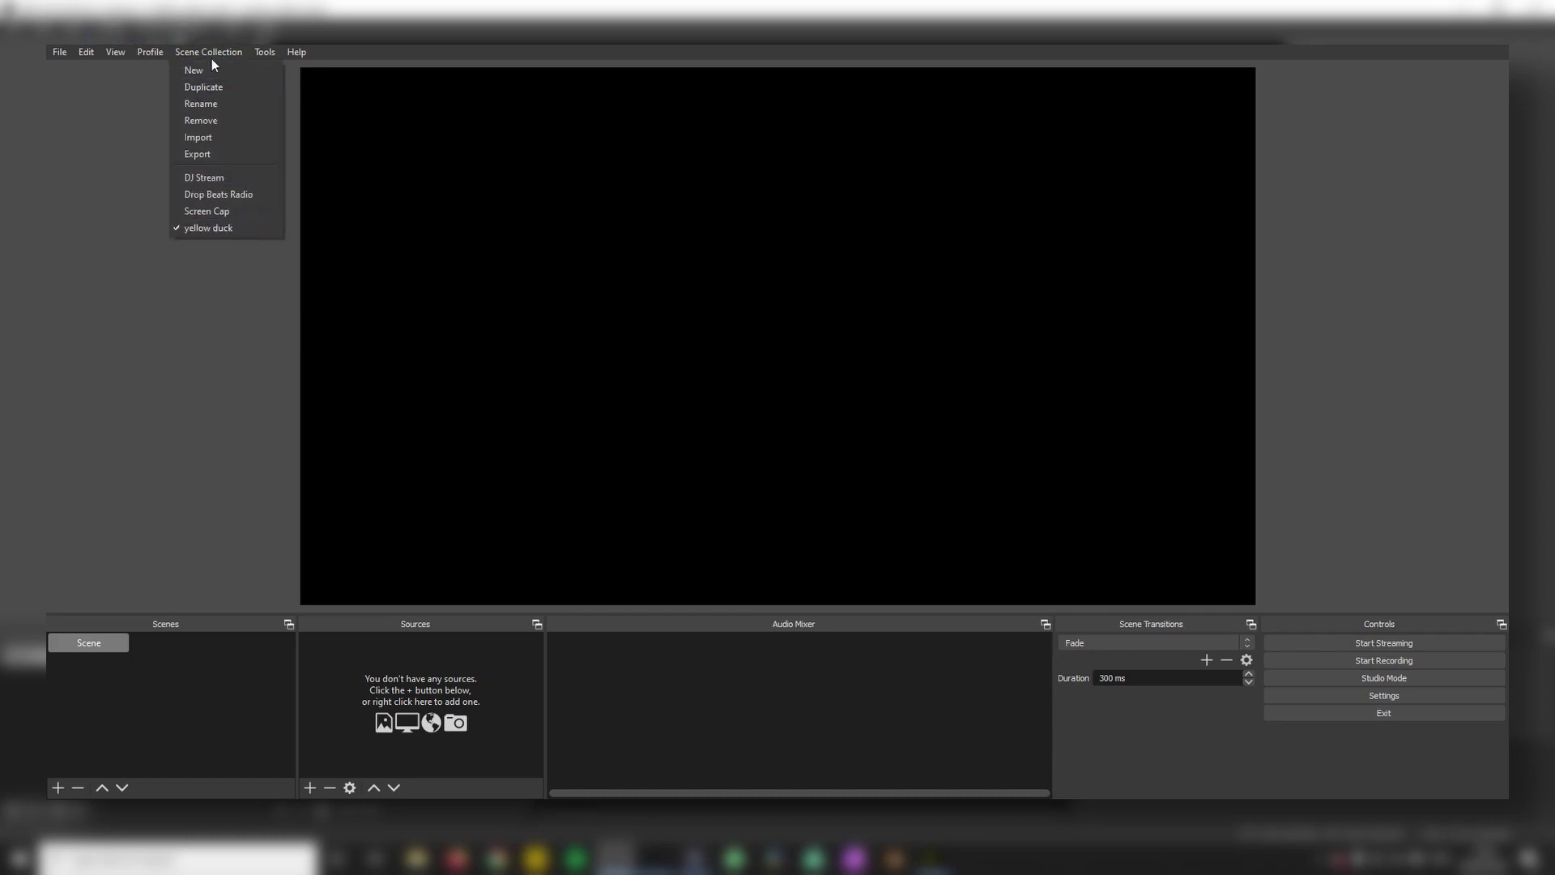
click(230, 329)
click(1382, 695)
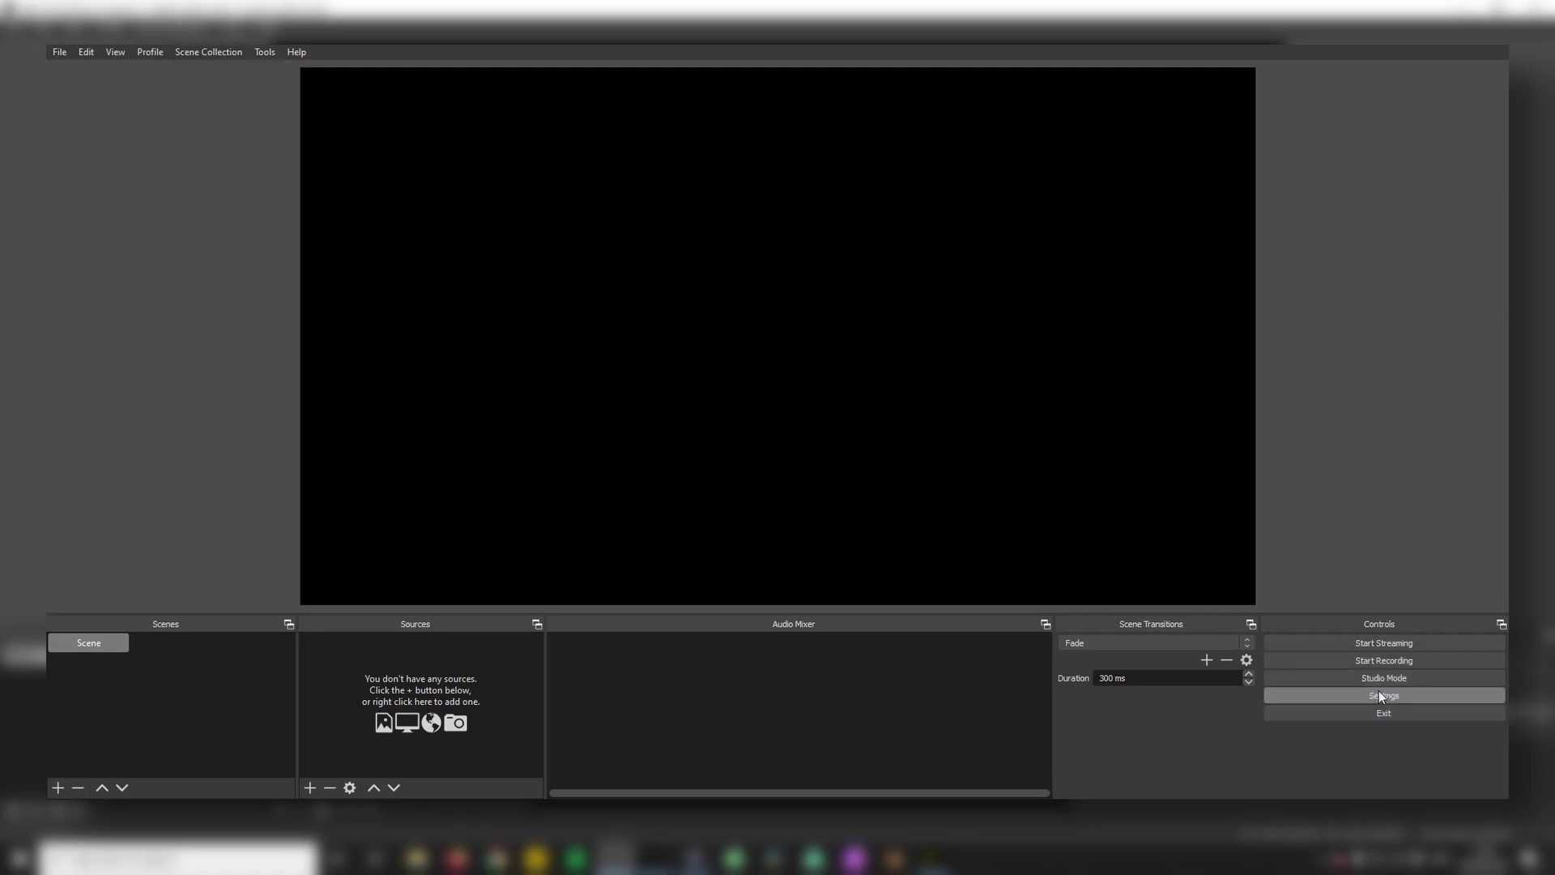
click(466, 253)
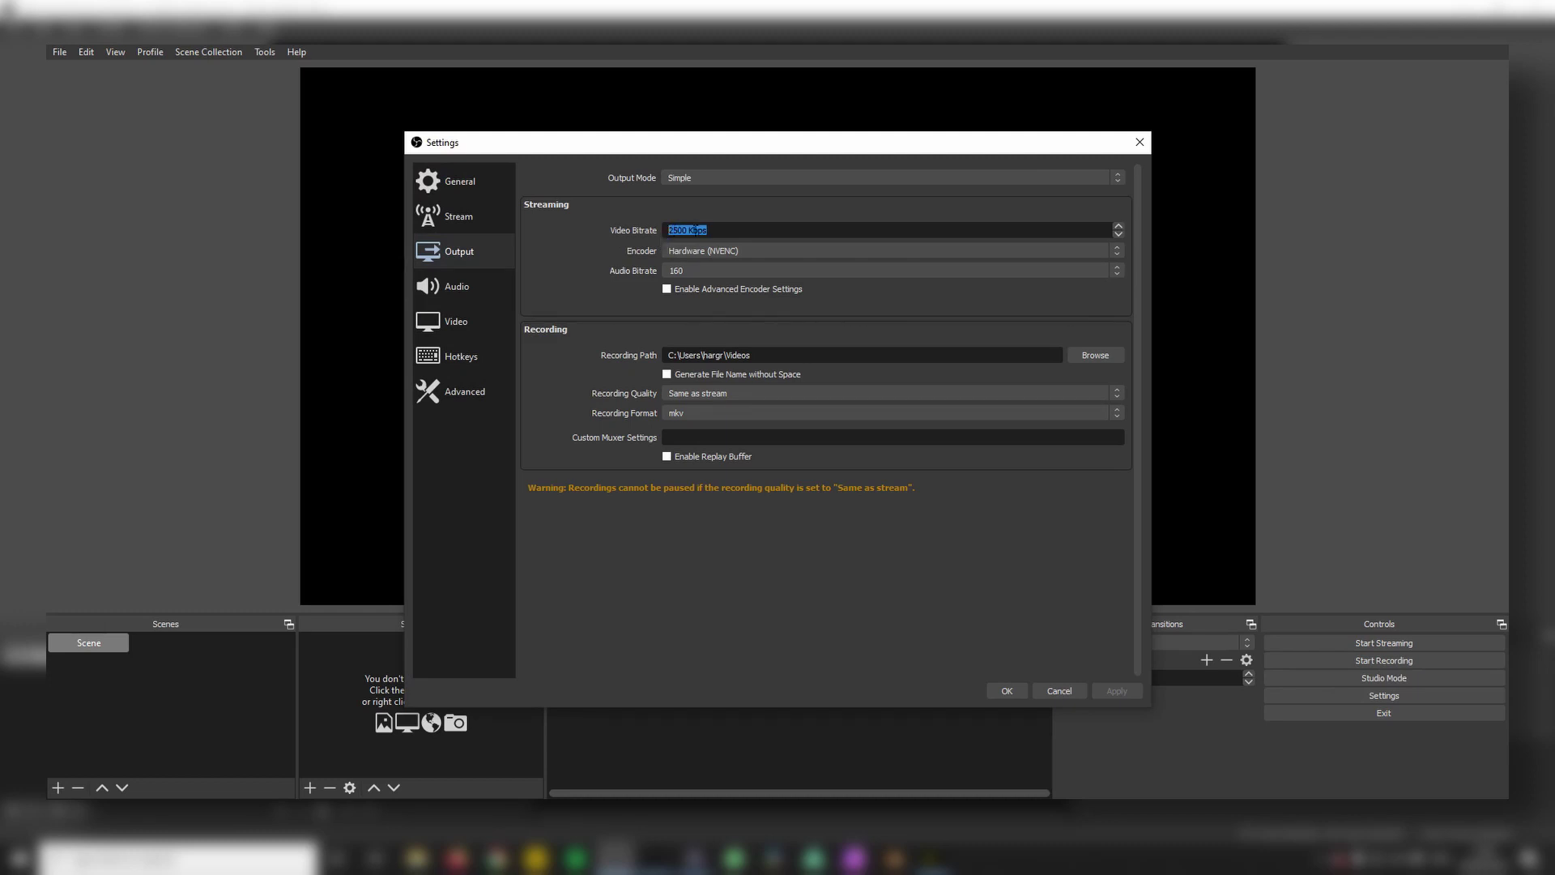
Set the base (canvas) resolution to 1080x1920 in the Video settings.
click(697, 272)
click(438, 323)
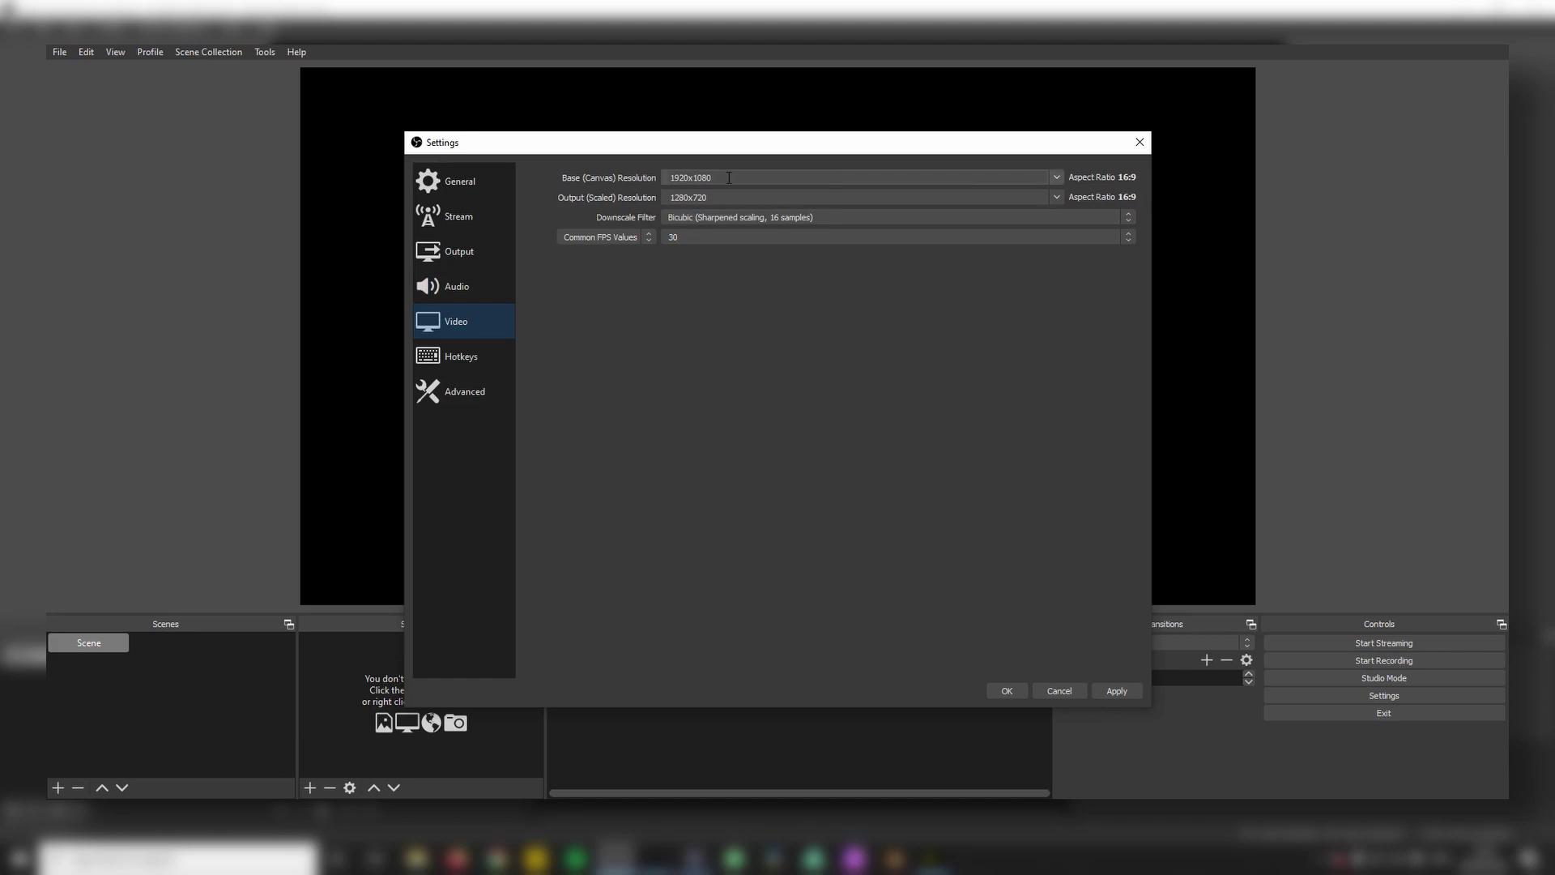
drag(743, 176, 616, 172)
text(1080x1920)
Copy 1080x1920 into the output (scaled) resolution as well.
key(ctrl+a)
key(ctrl+c)
key(Tab)
key(ctrl+v)
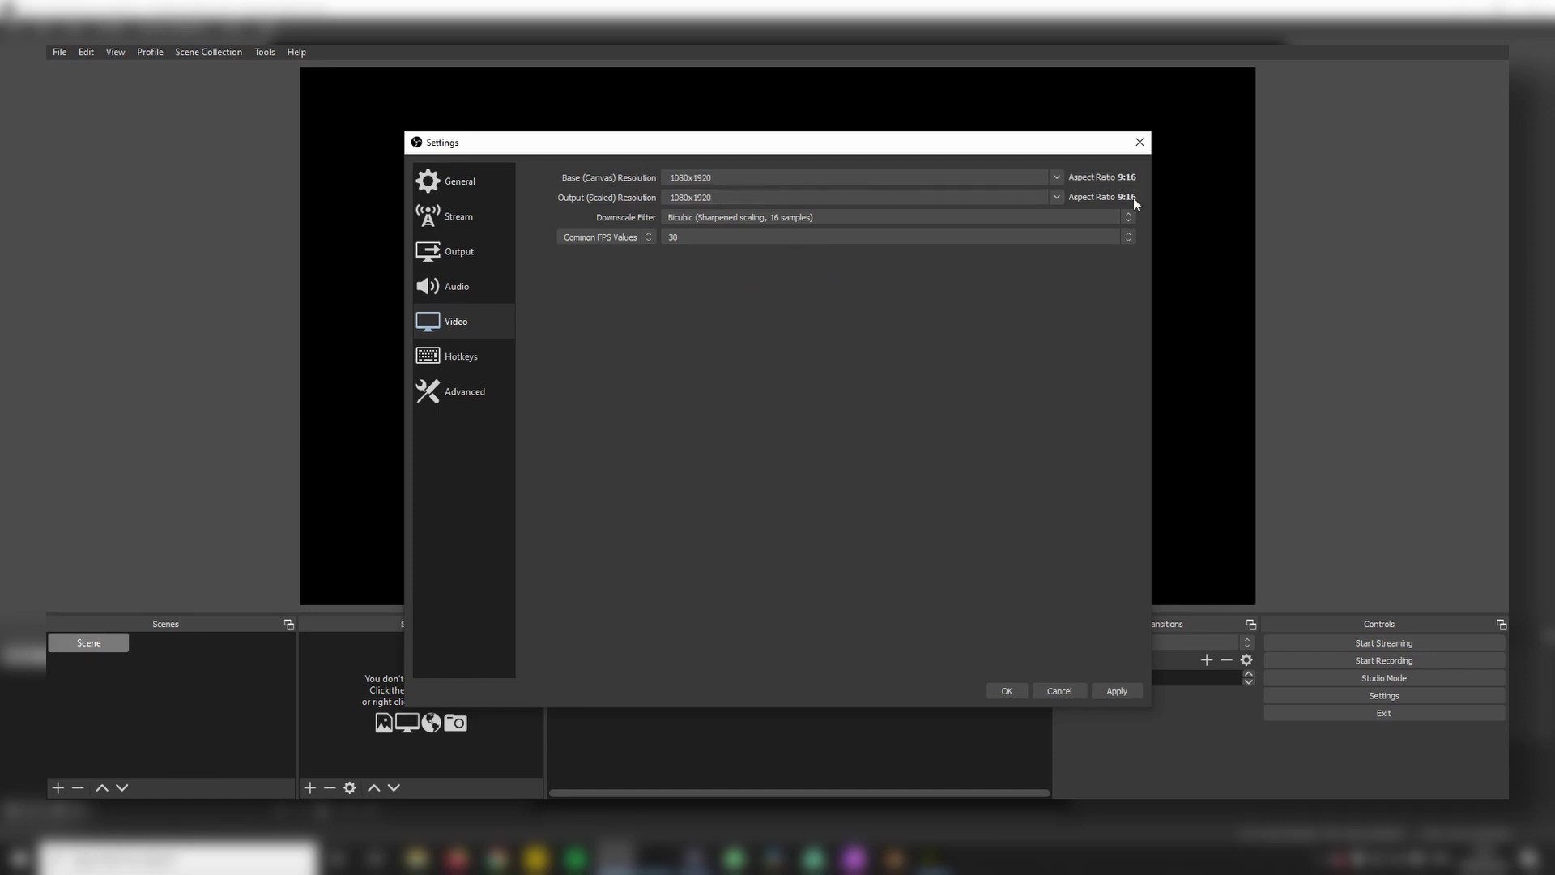
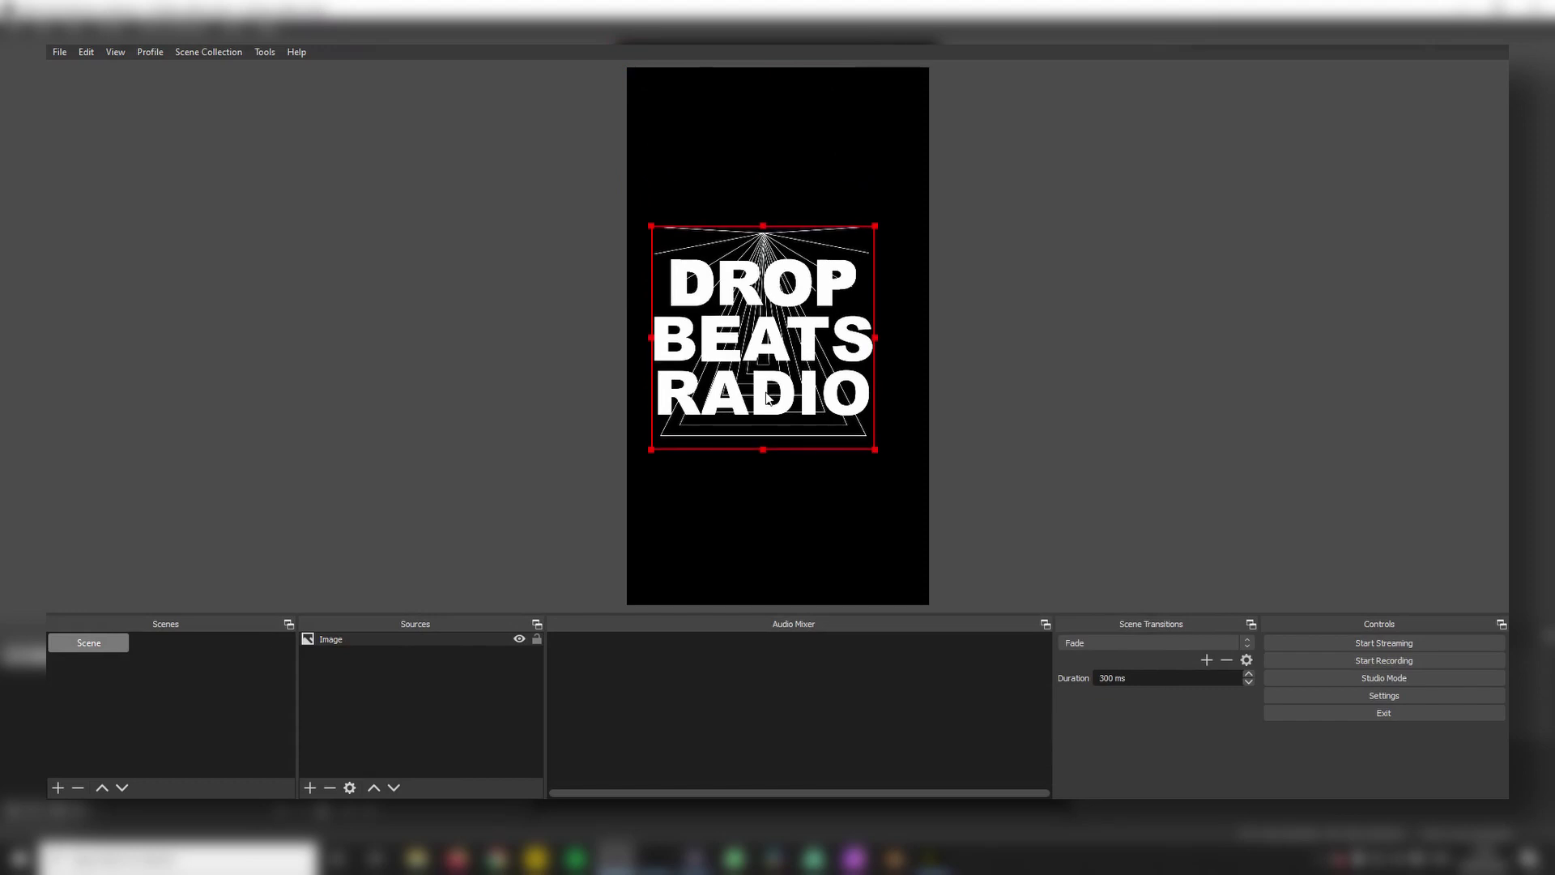
Move the DROP BEATS RADIO logo up-left and enlarge it to span the canvas width.
drag(756, 324, 731, 315)
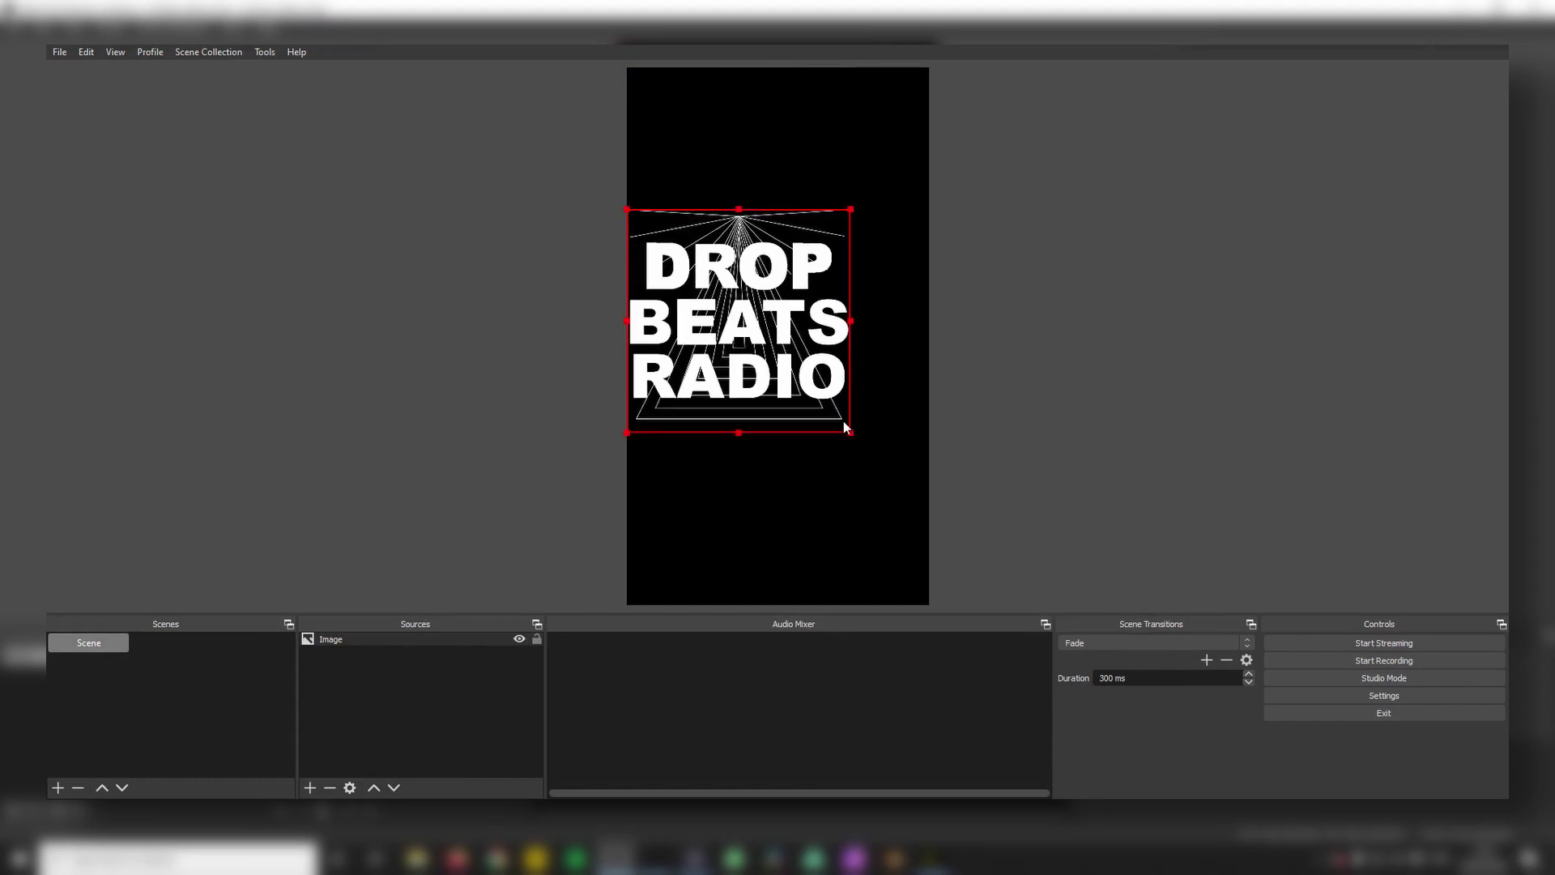
drag(850, 434, 927, 454)
drag(802, 384, 800, 345)
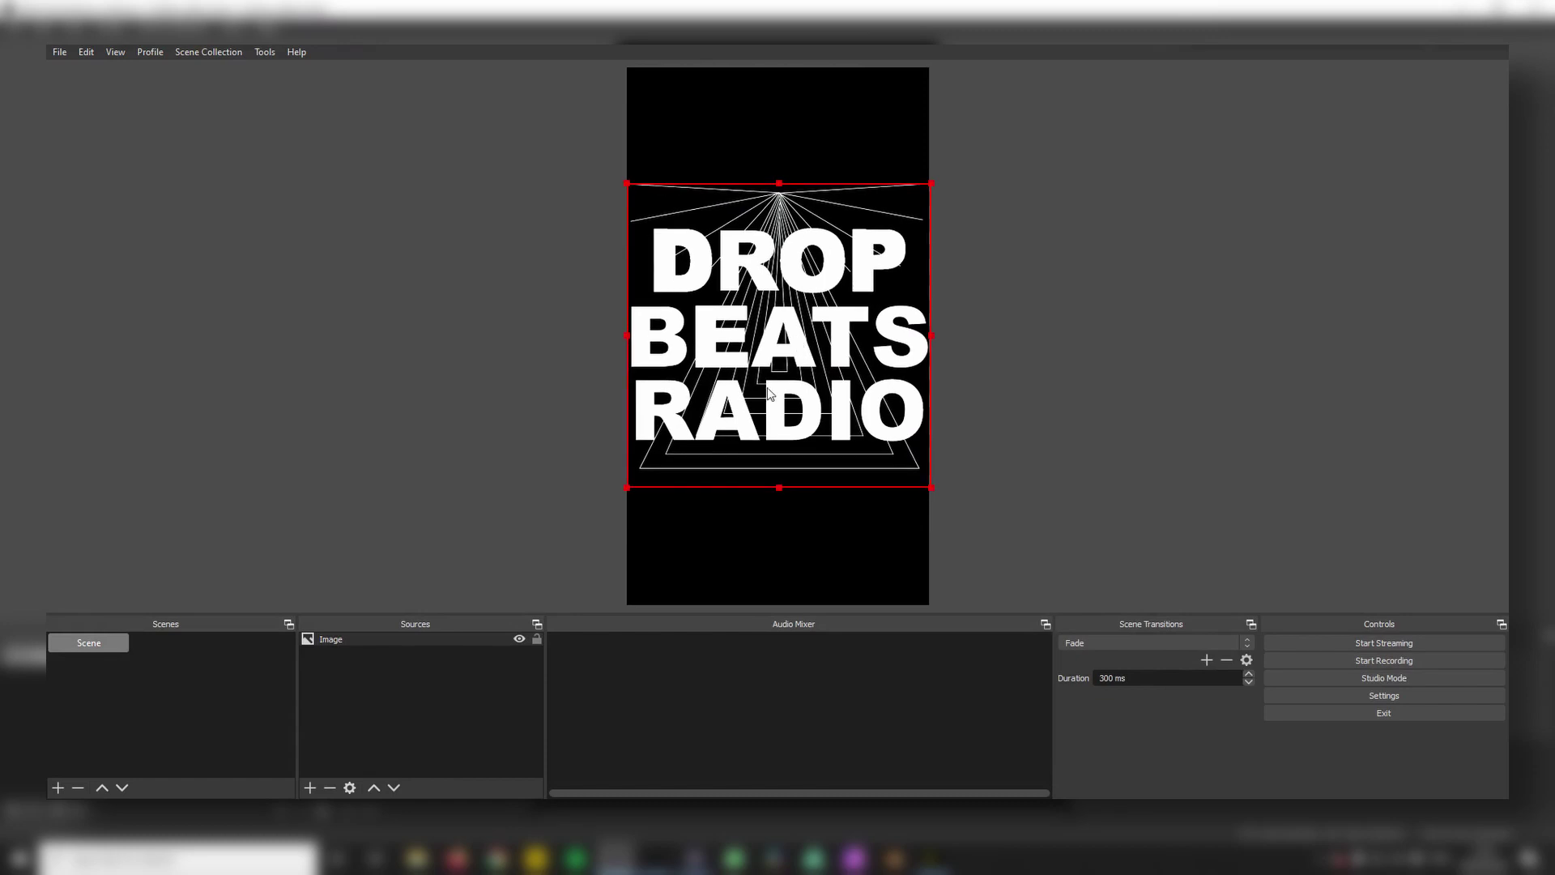
Give the logo a User-defined shader filter loading gradient.shader from file.
right_click(769, 335)
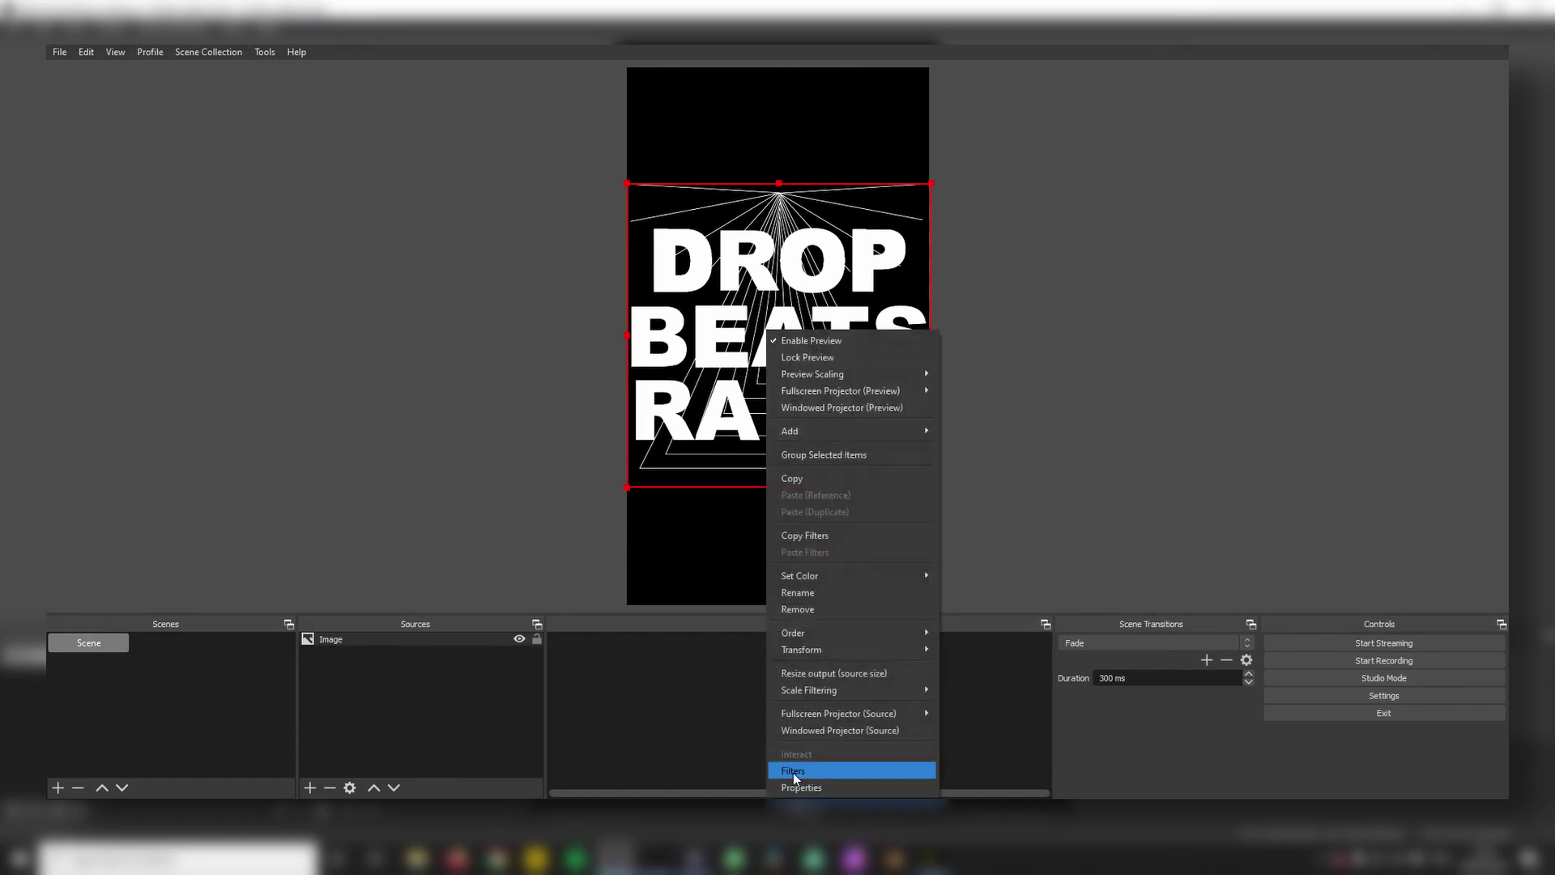
click(793, 771)
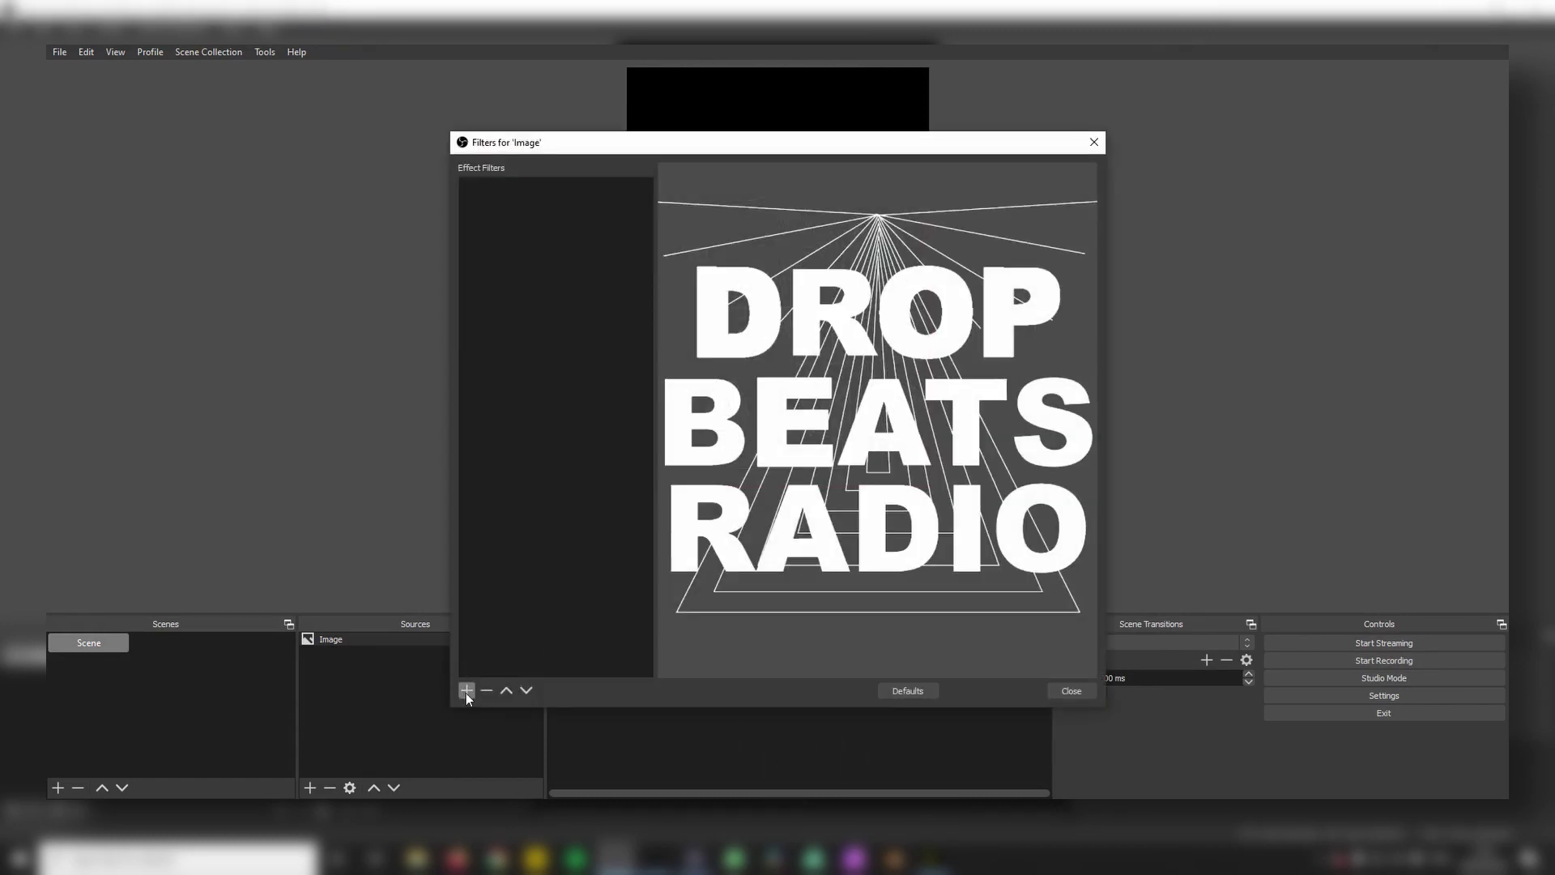
click(466, 691)
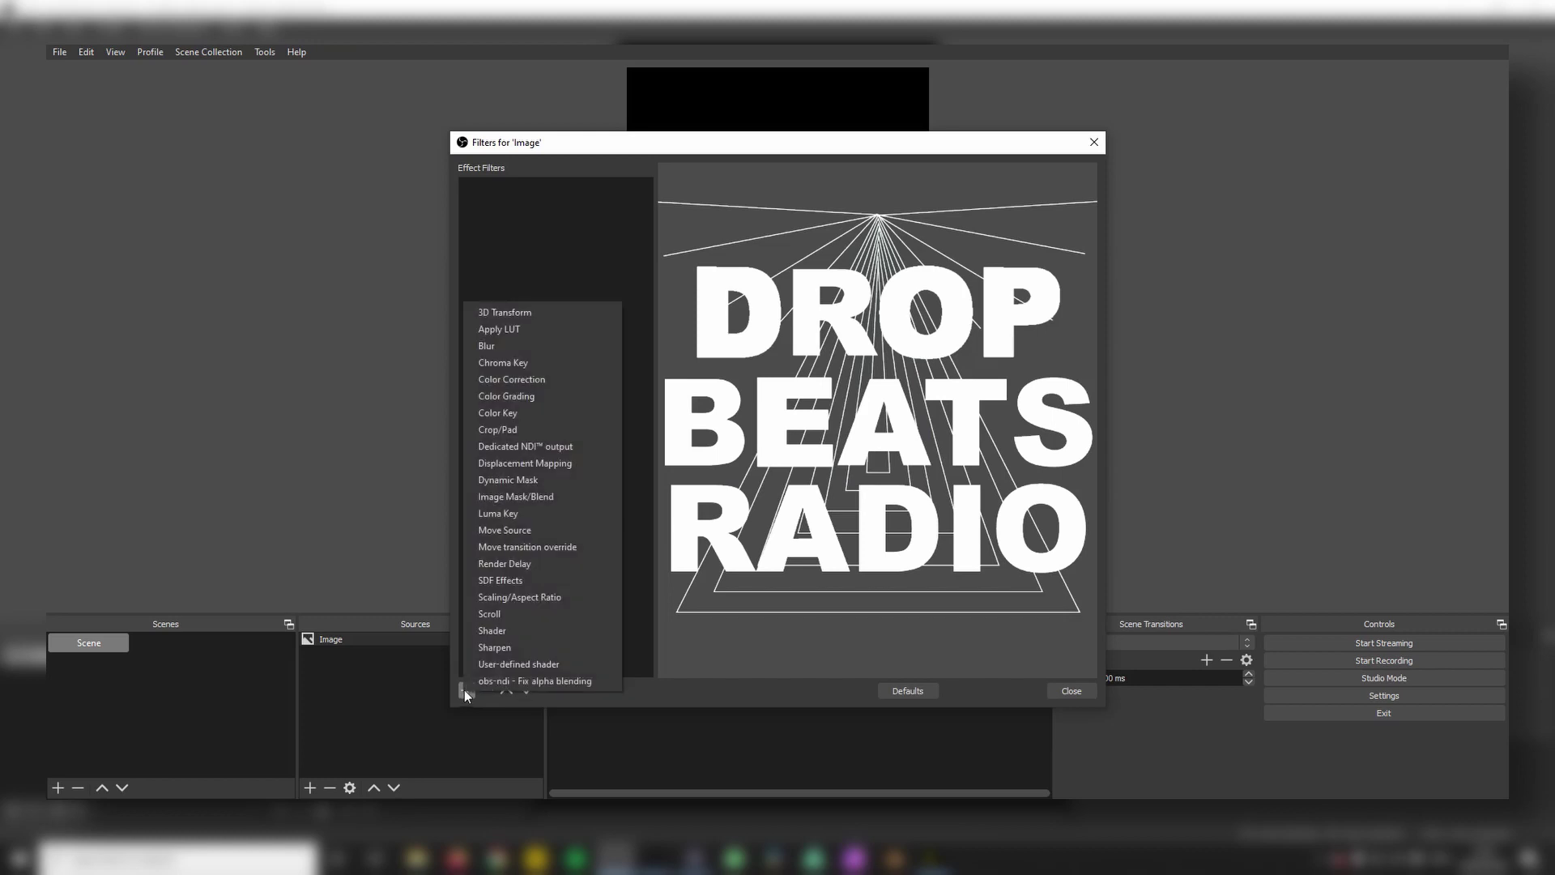
click(529, 664)
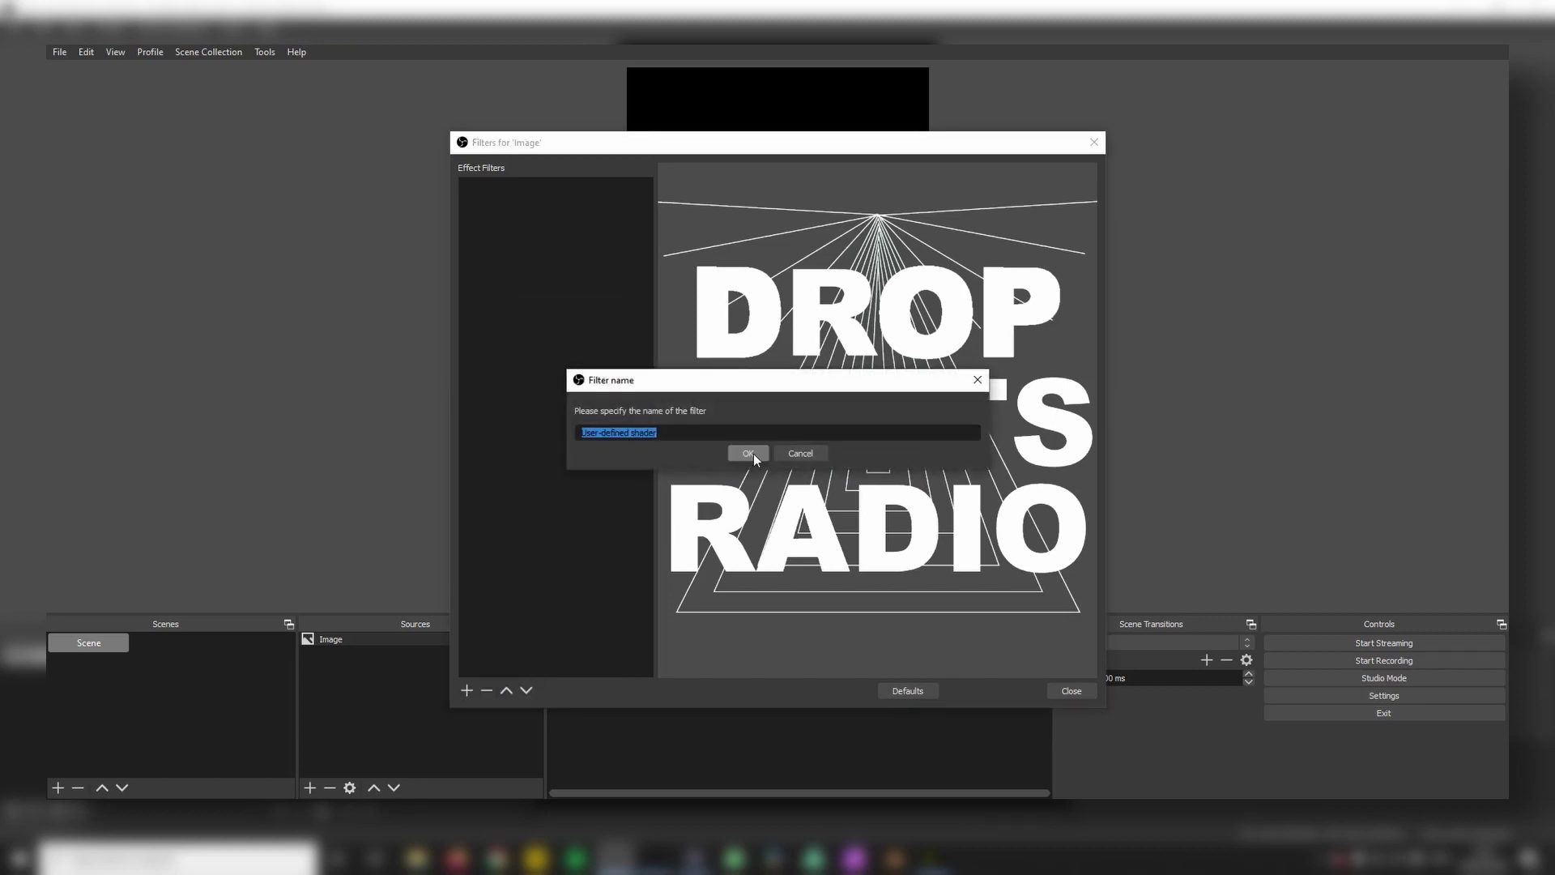
click(749, 453)
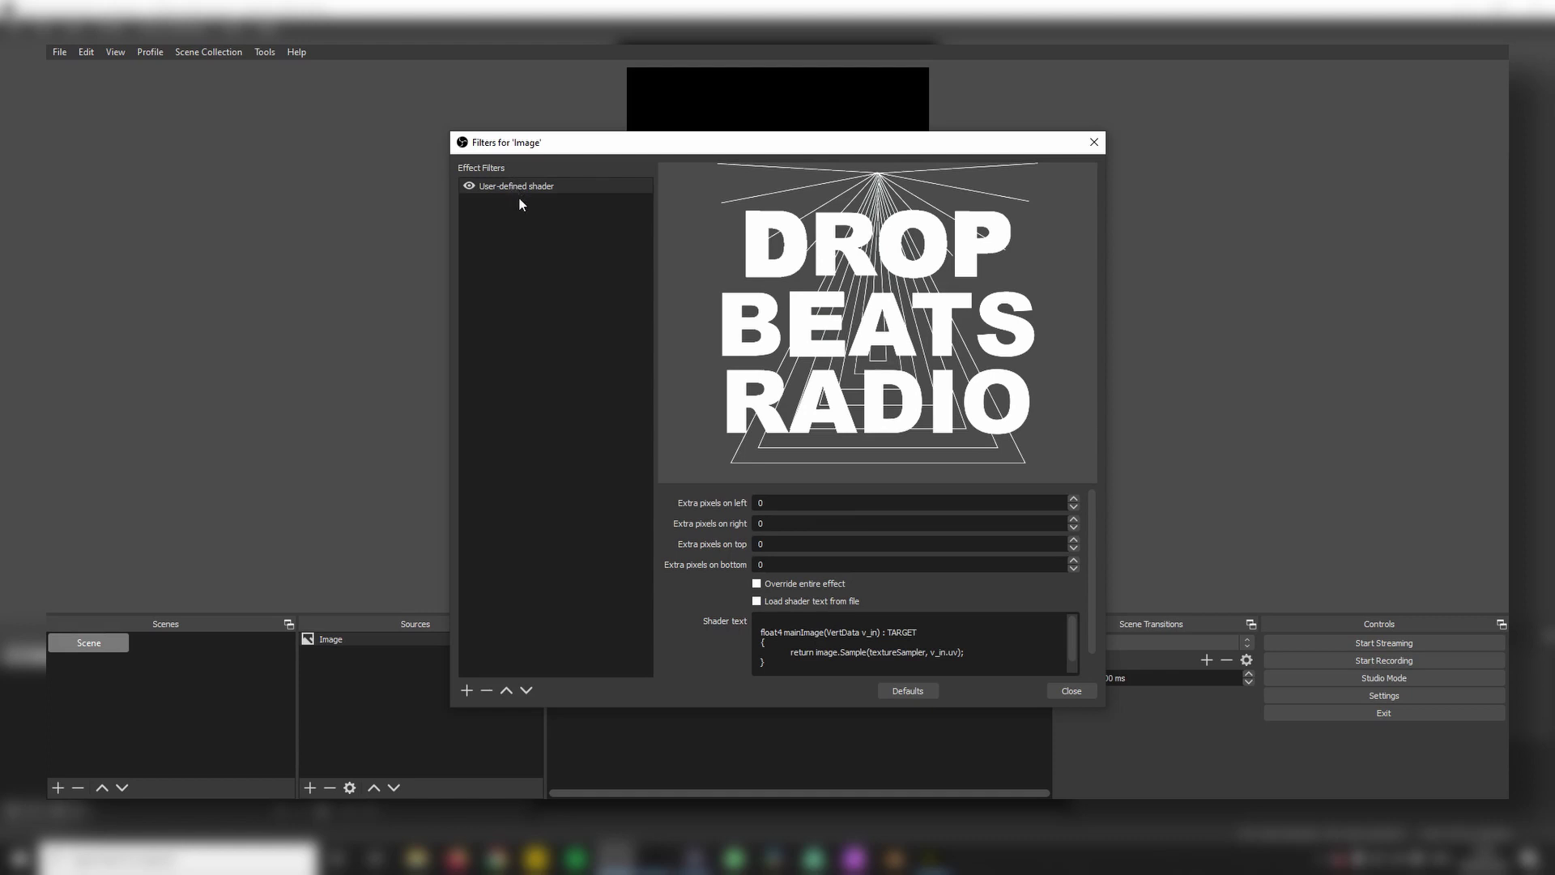
click(756, 602)
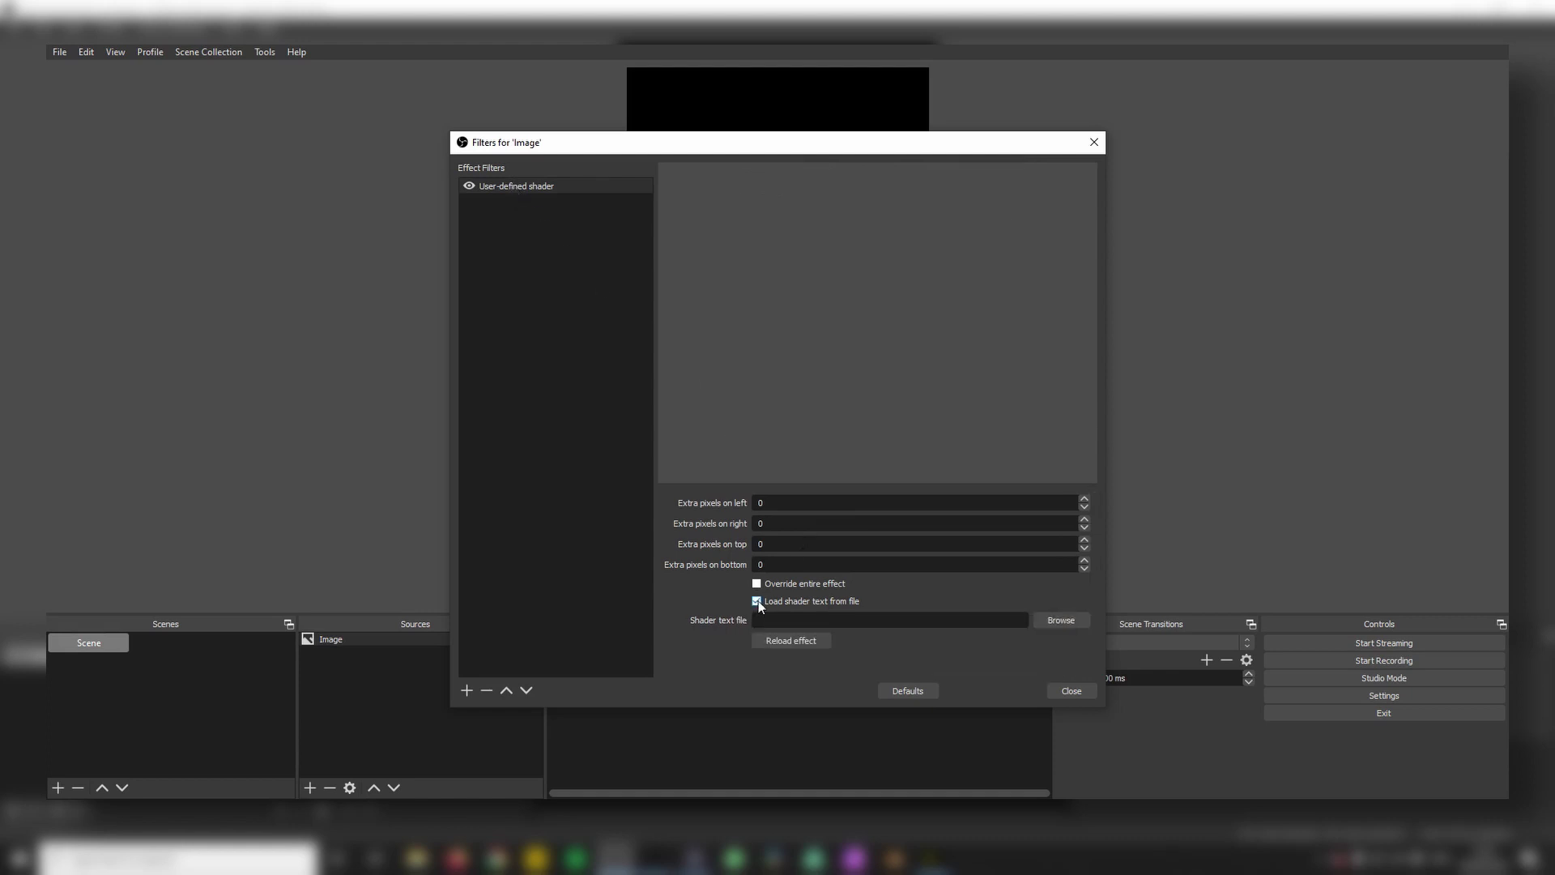
click(1067, 620)
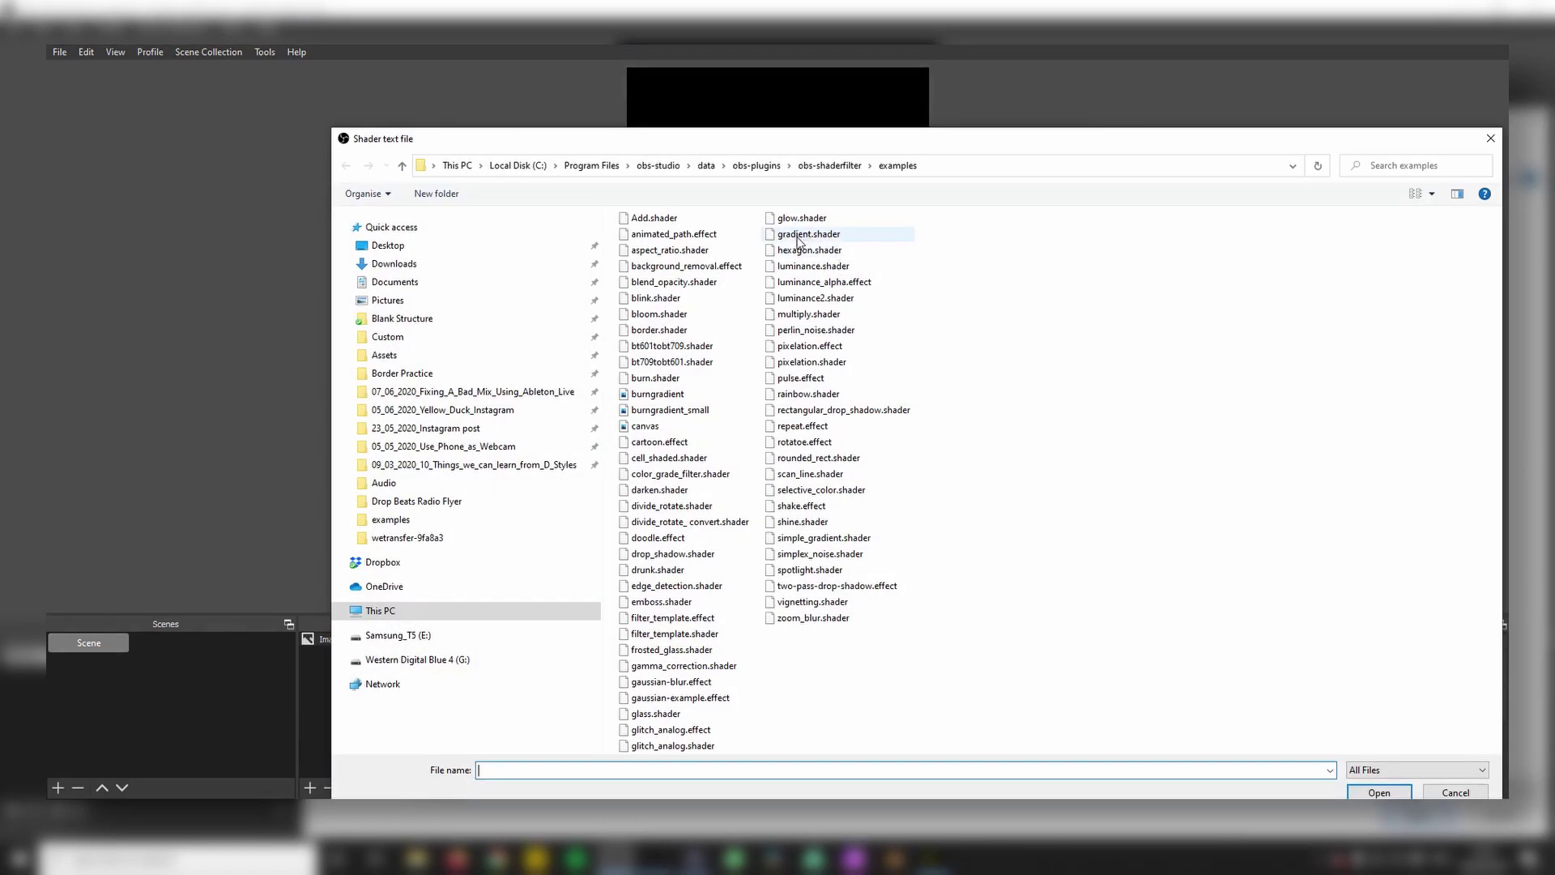
click(798, 237)
click(1378, 793)
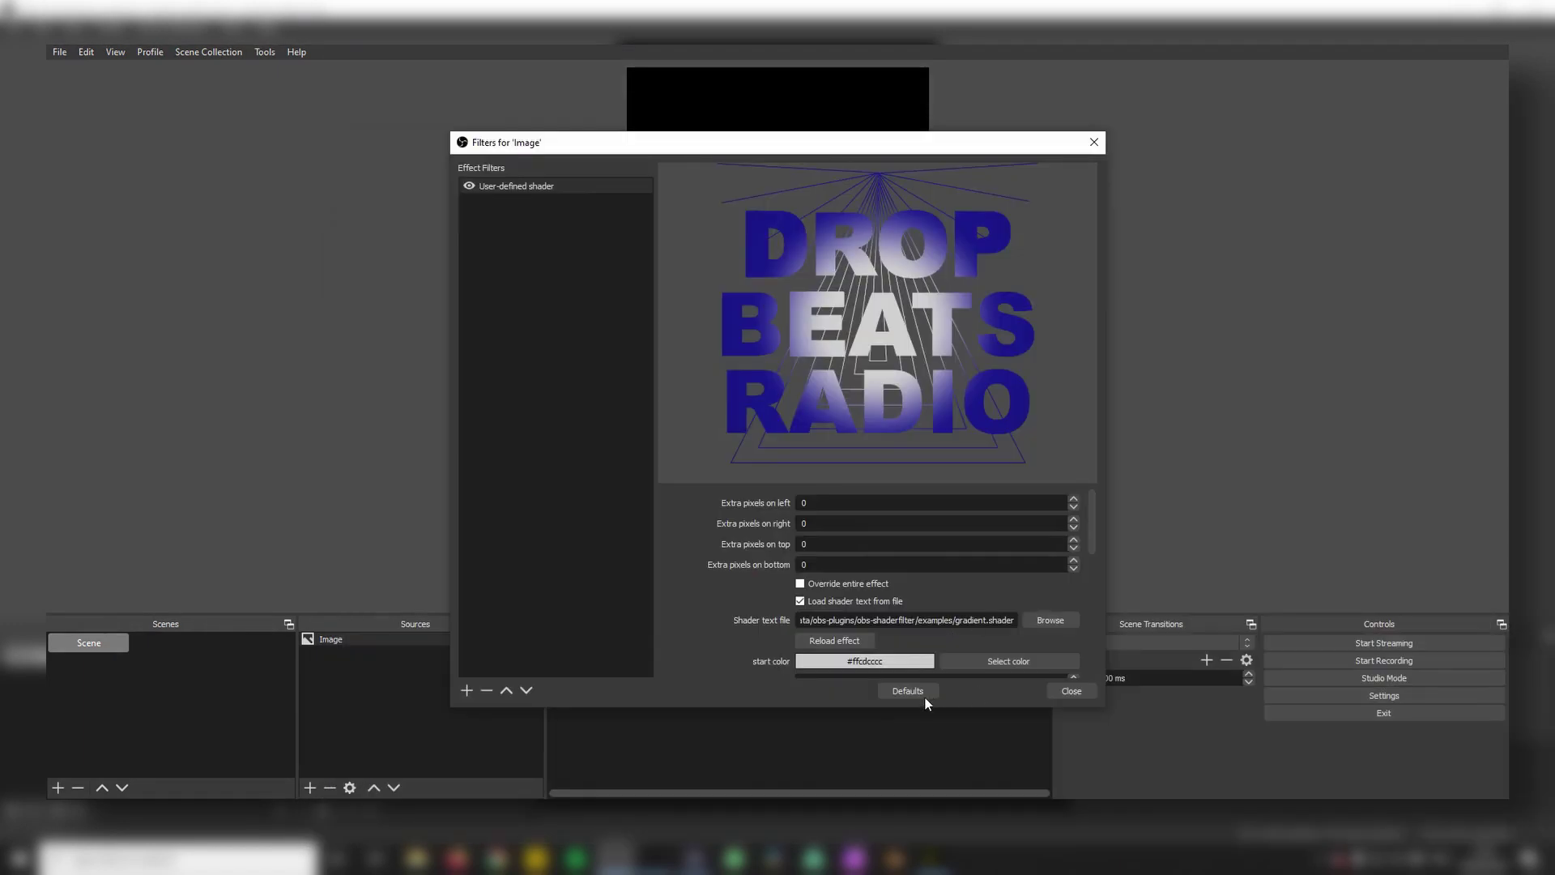
click(1069, 692)
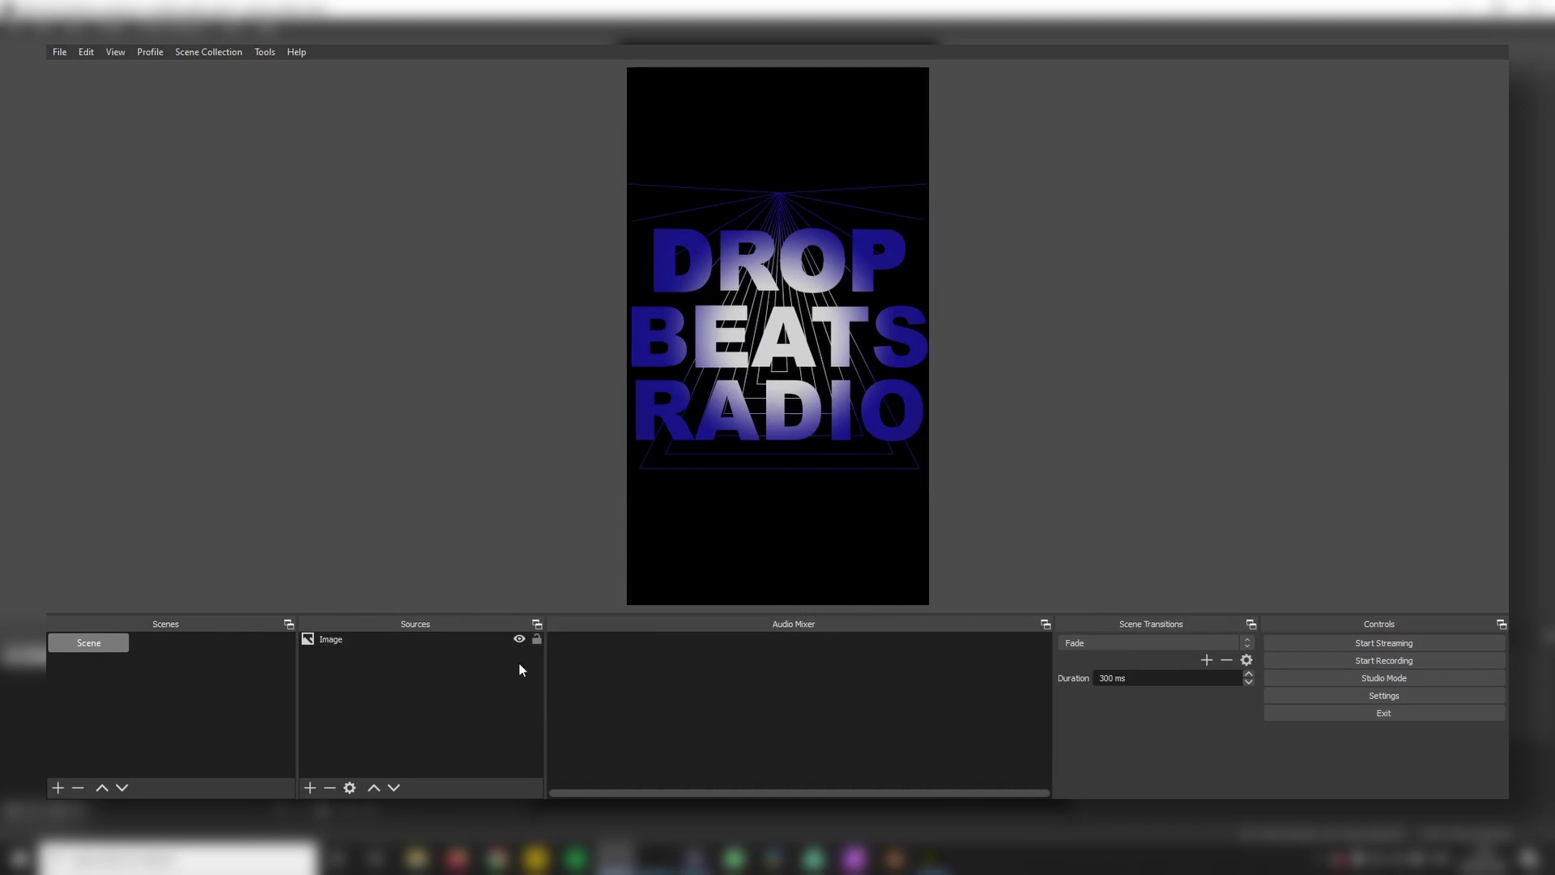
Add an Audio Visualizer source with its default name and settings.
click(310, 787)
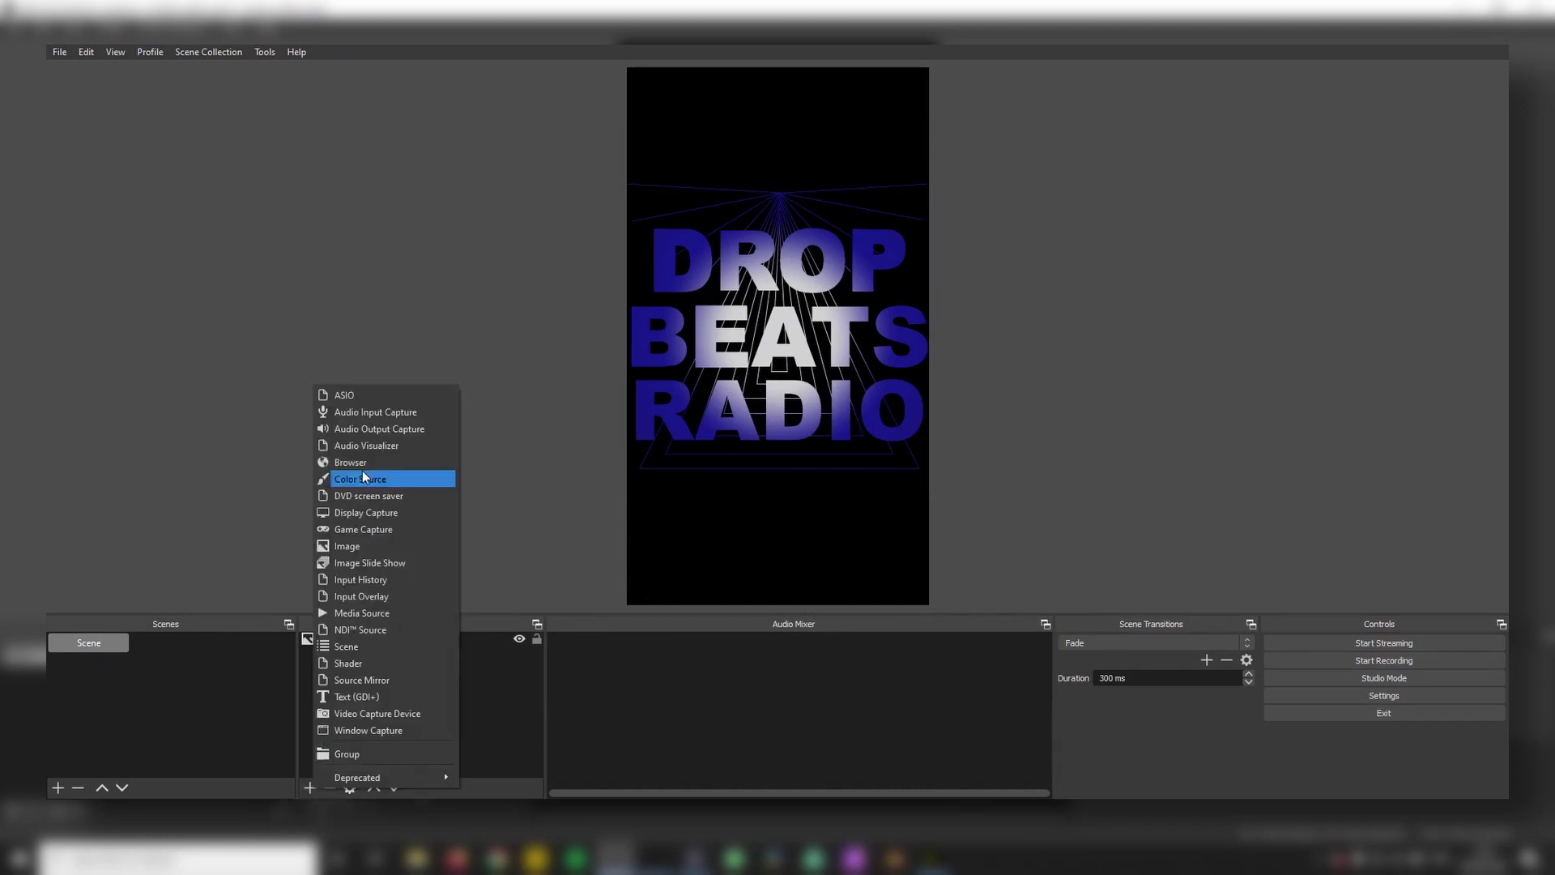
click(373, 446)
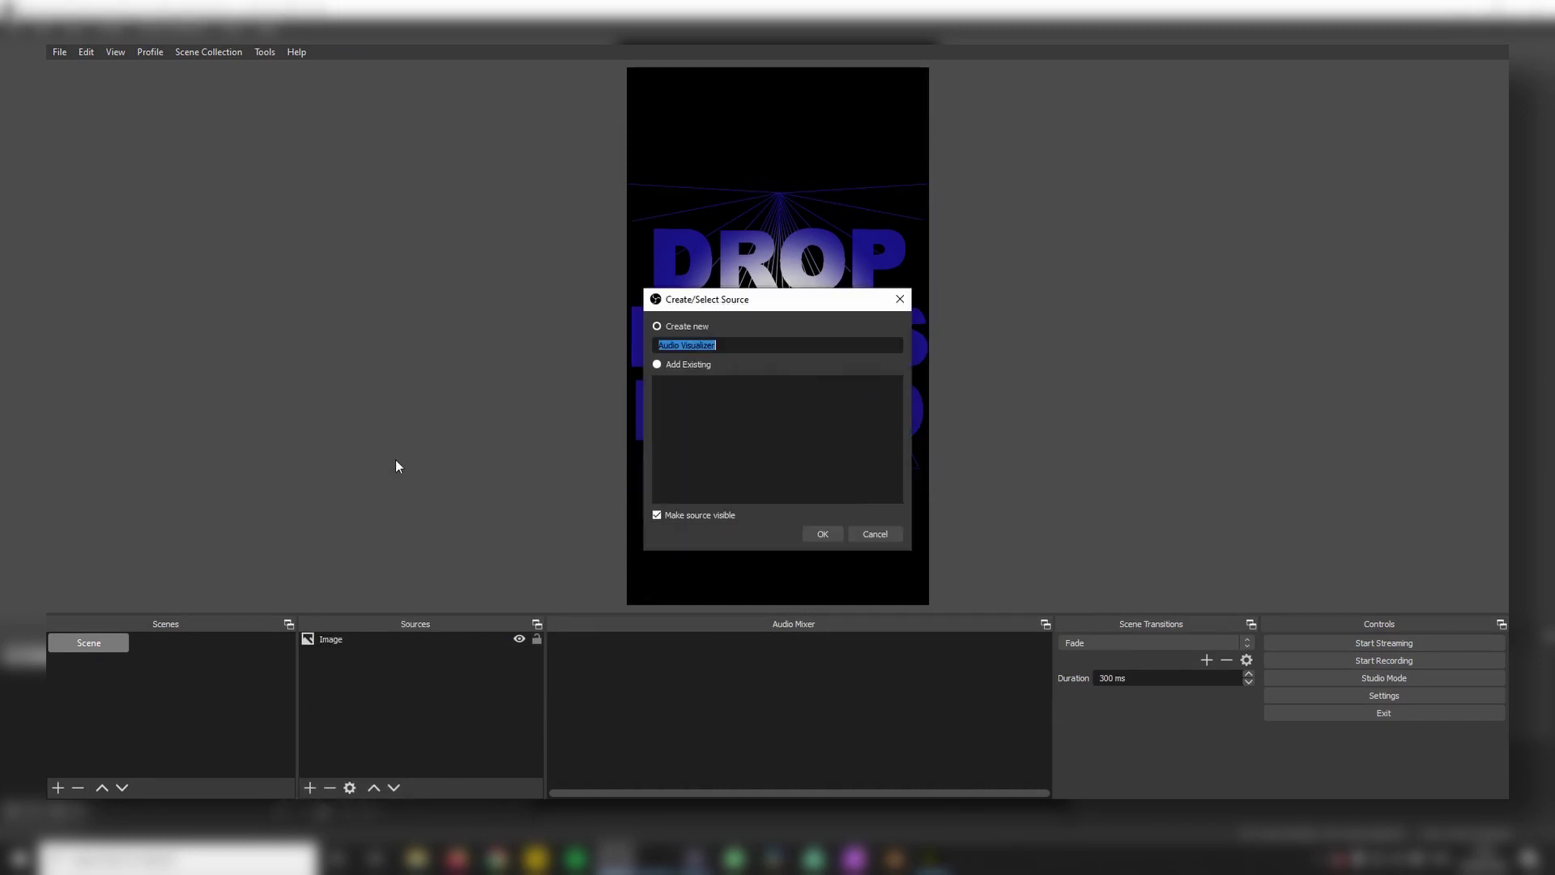
click(822, 535)
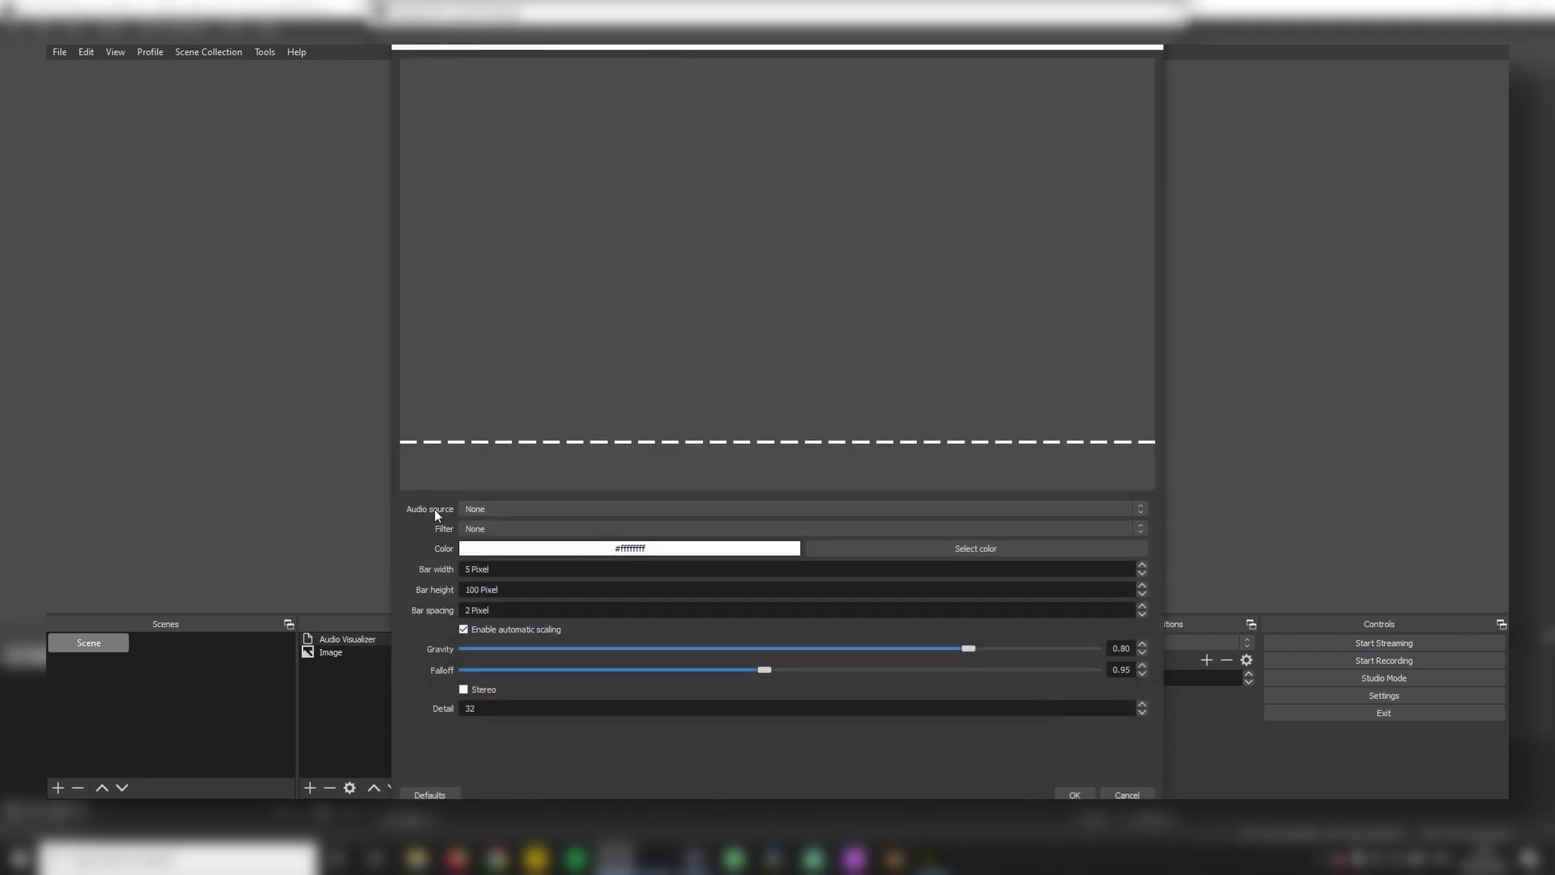
click(486, 510)
click(476, 522)
click(1073, 796)
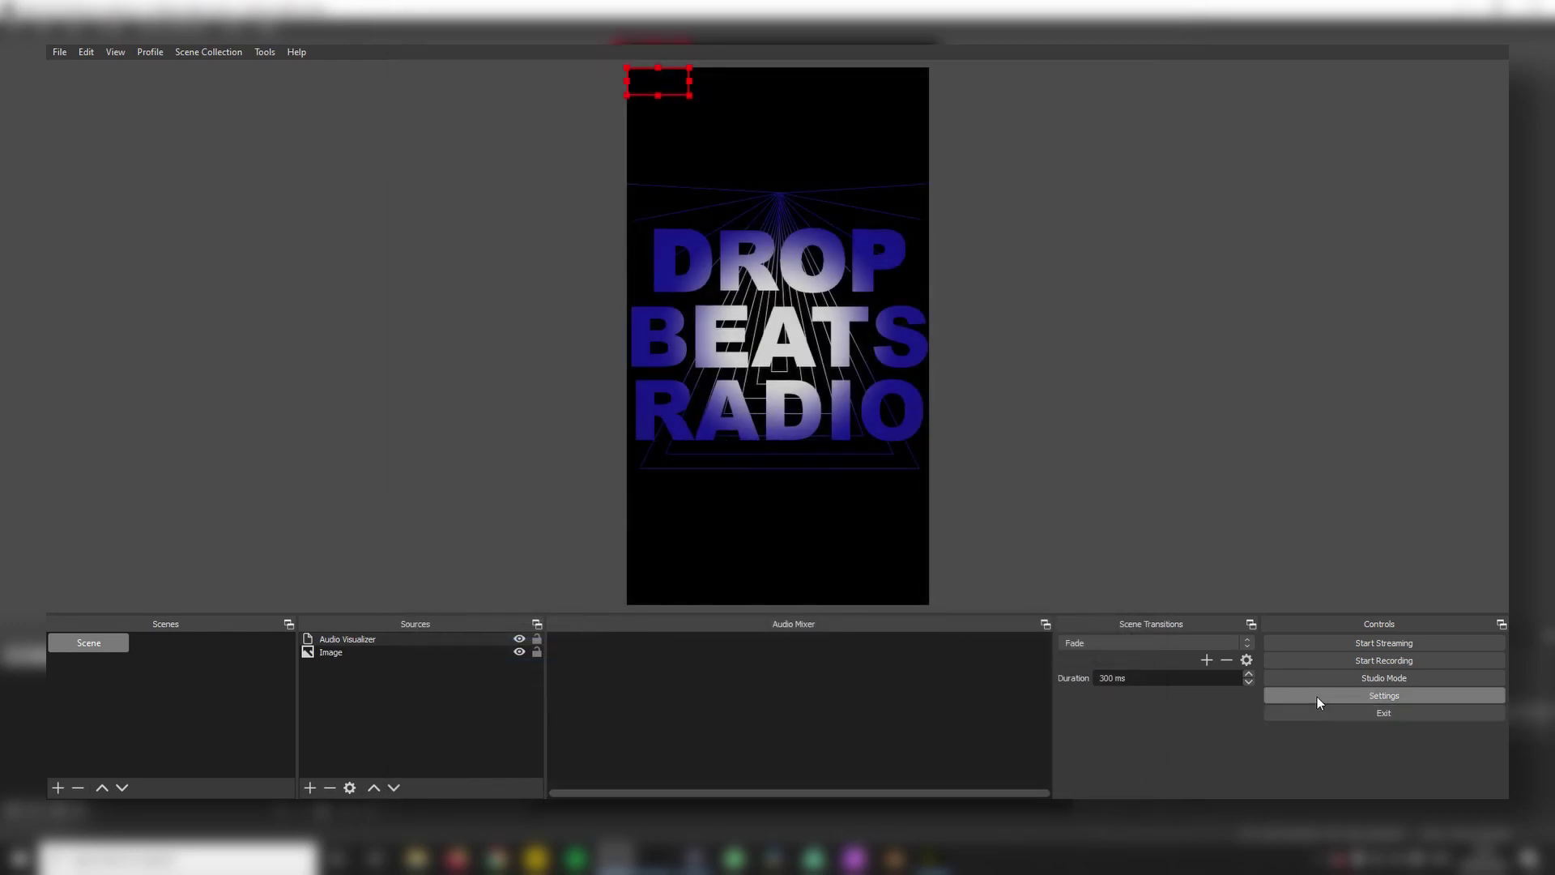
Set the Mic/Auxiliary audio device to Saffire Audio in the audio settings.
click(1317, 696)
click(437, 291)
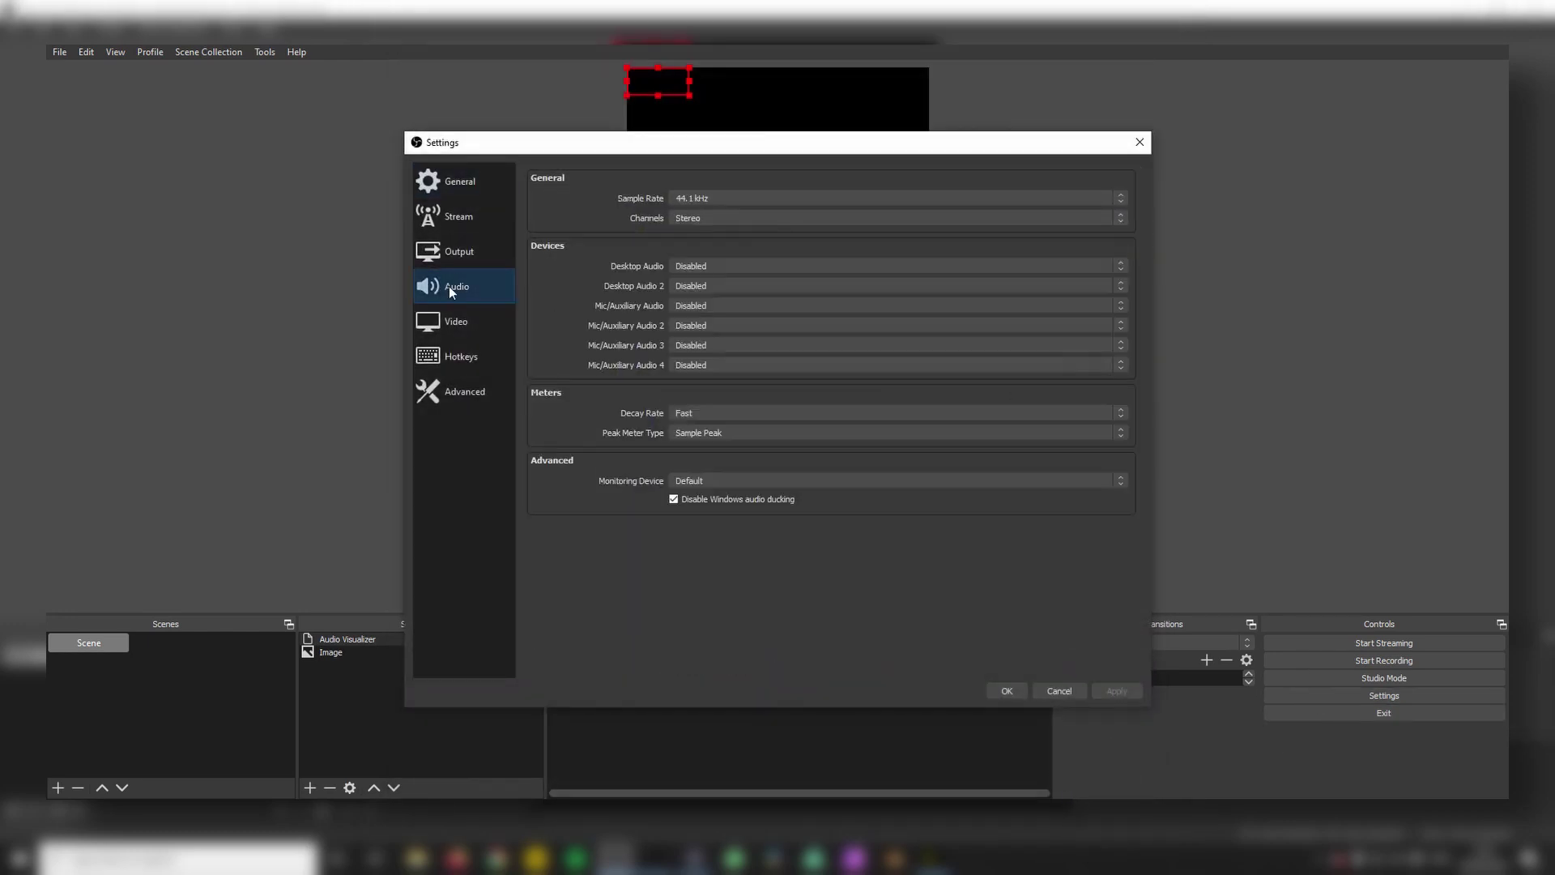
click(721, 306)
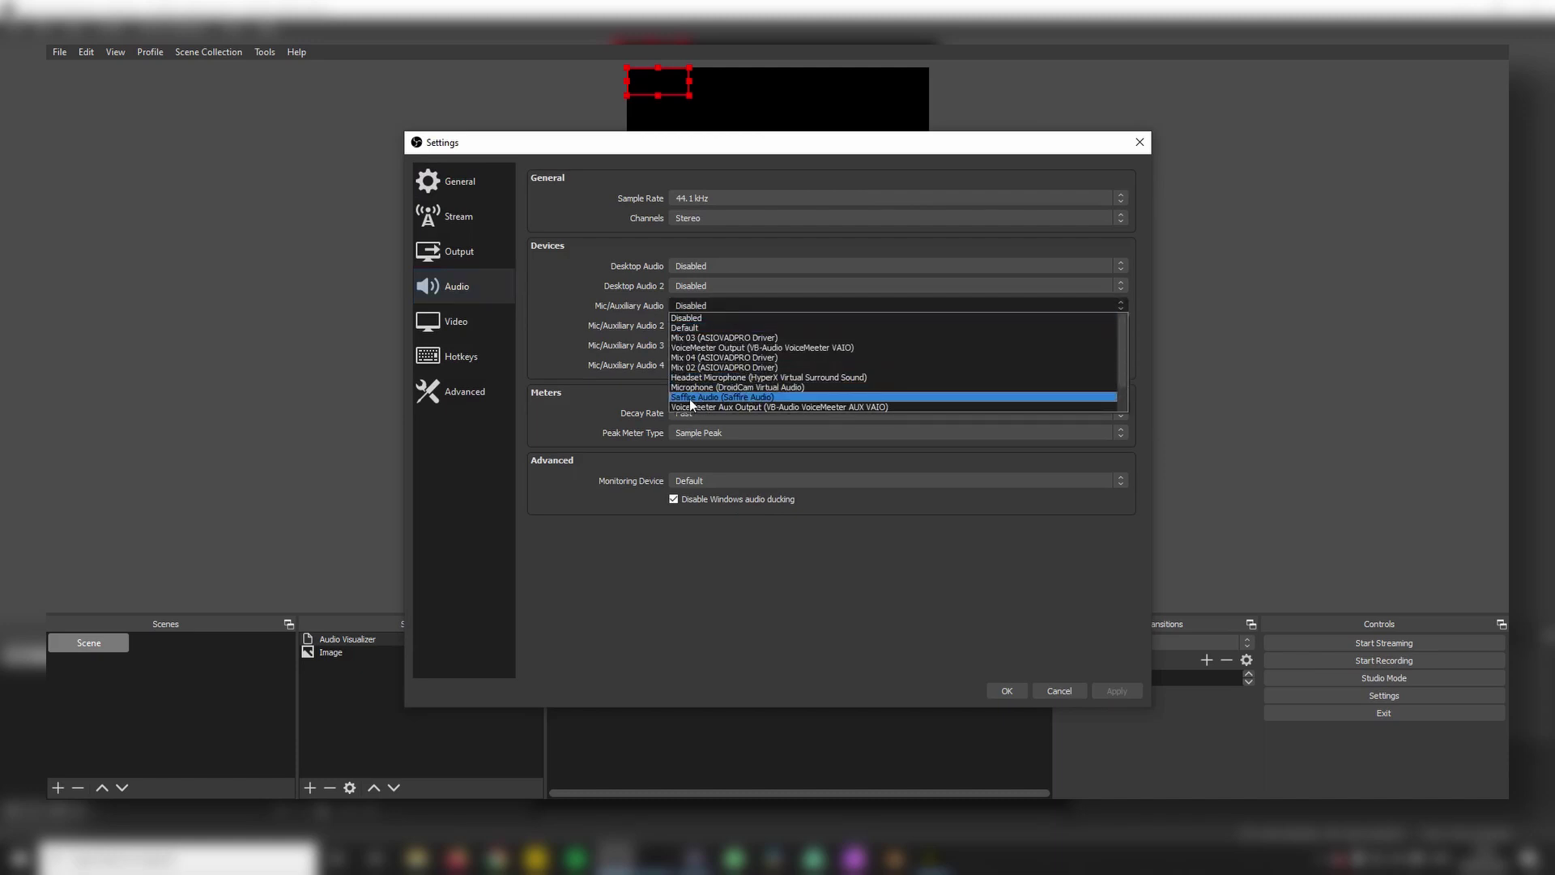
click(712, 399)
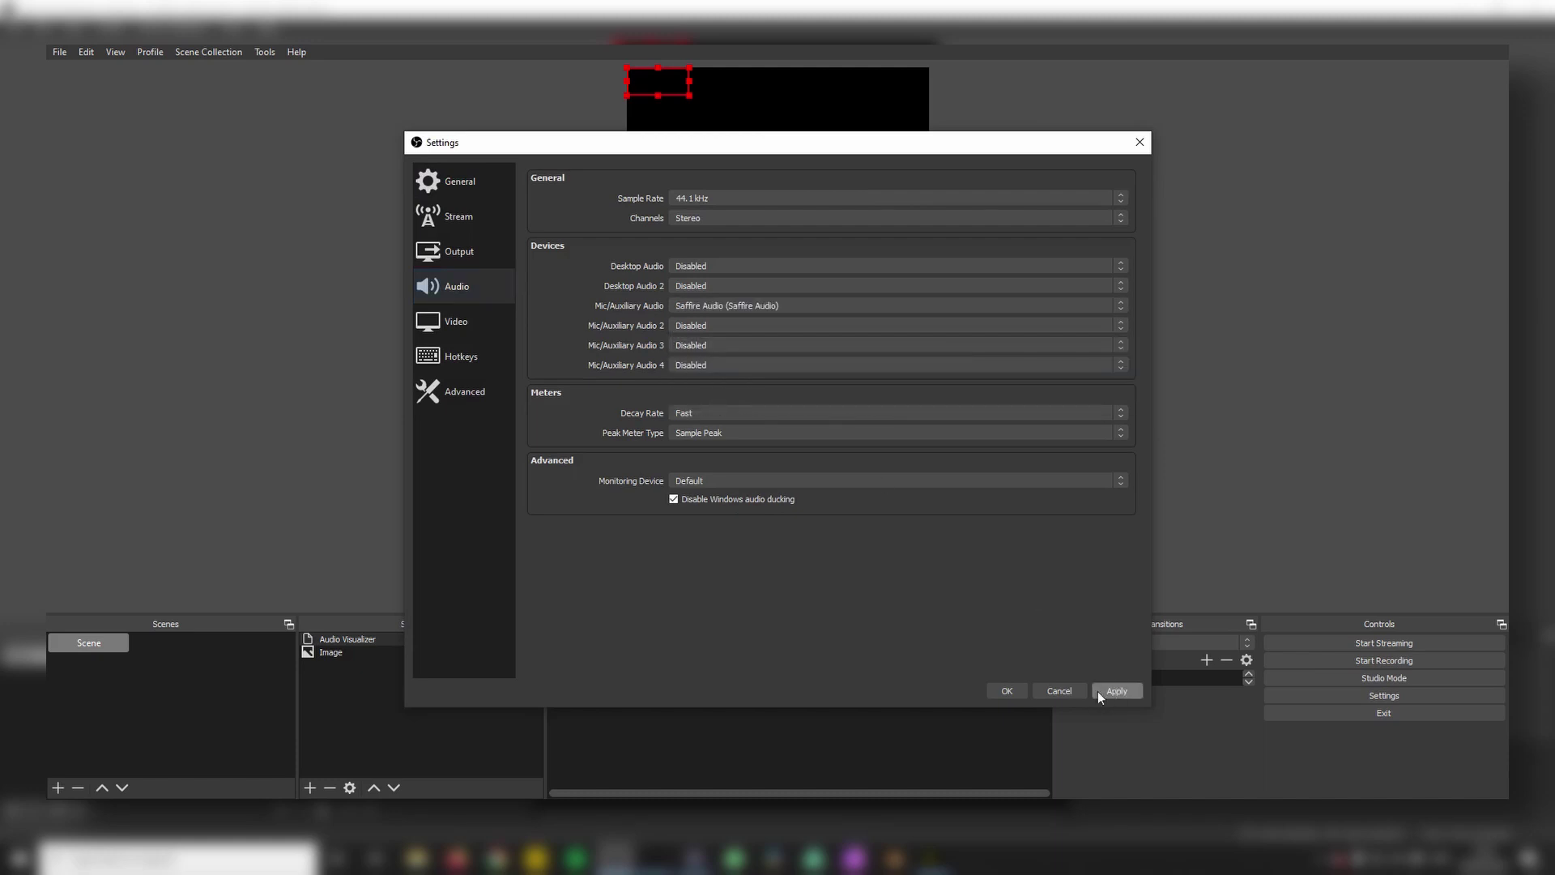
click(1099, 695)
click(1010, 690)
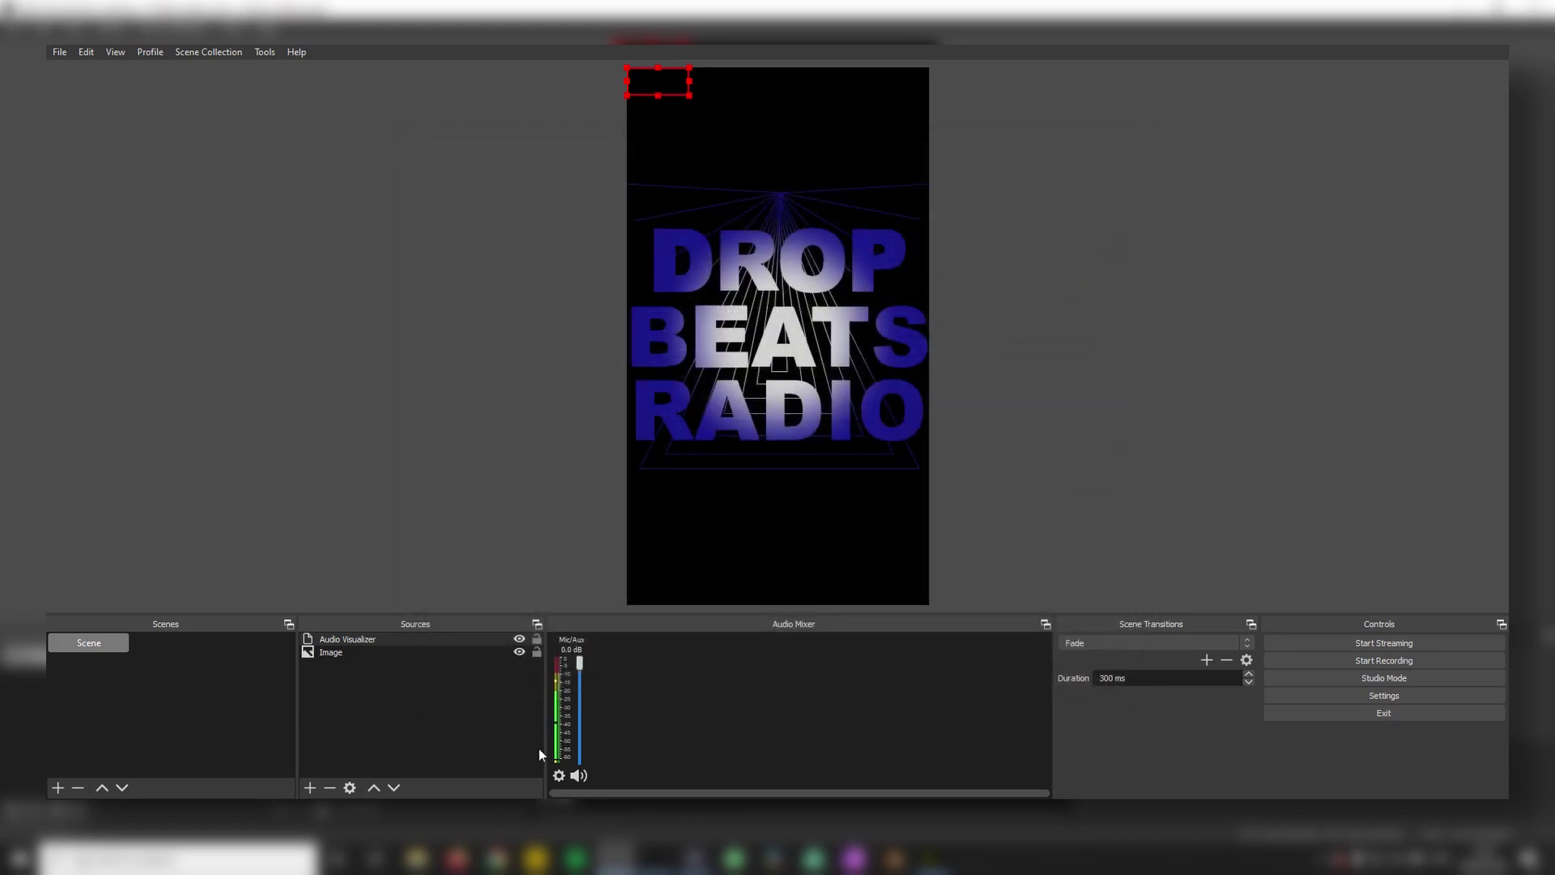
Set the Audio Visualizer's audio source to Mic/Aux.
click(361, 641)
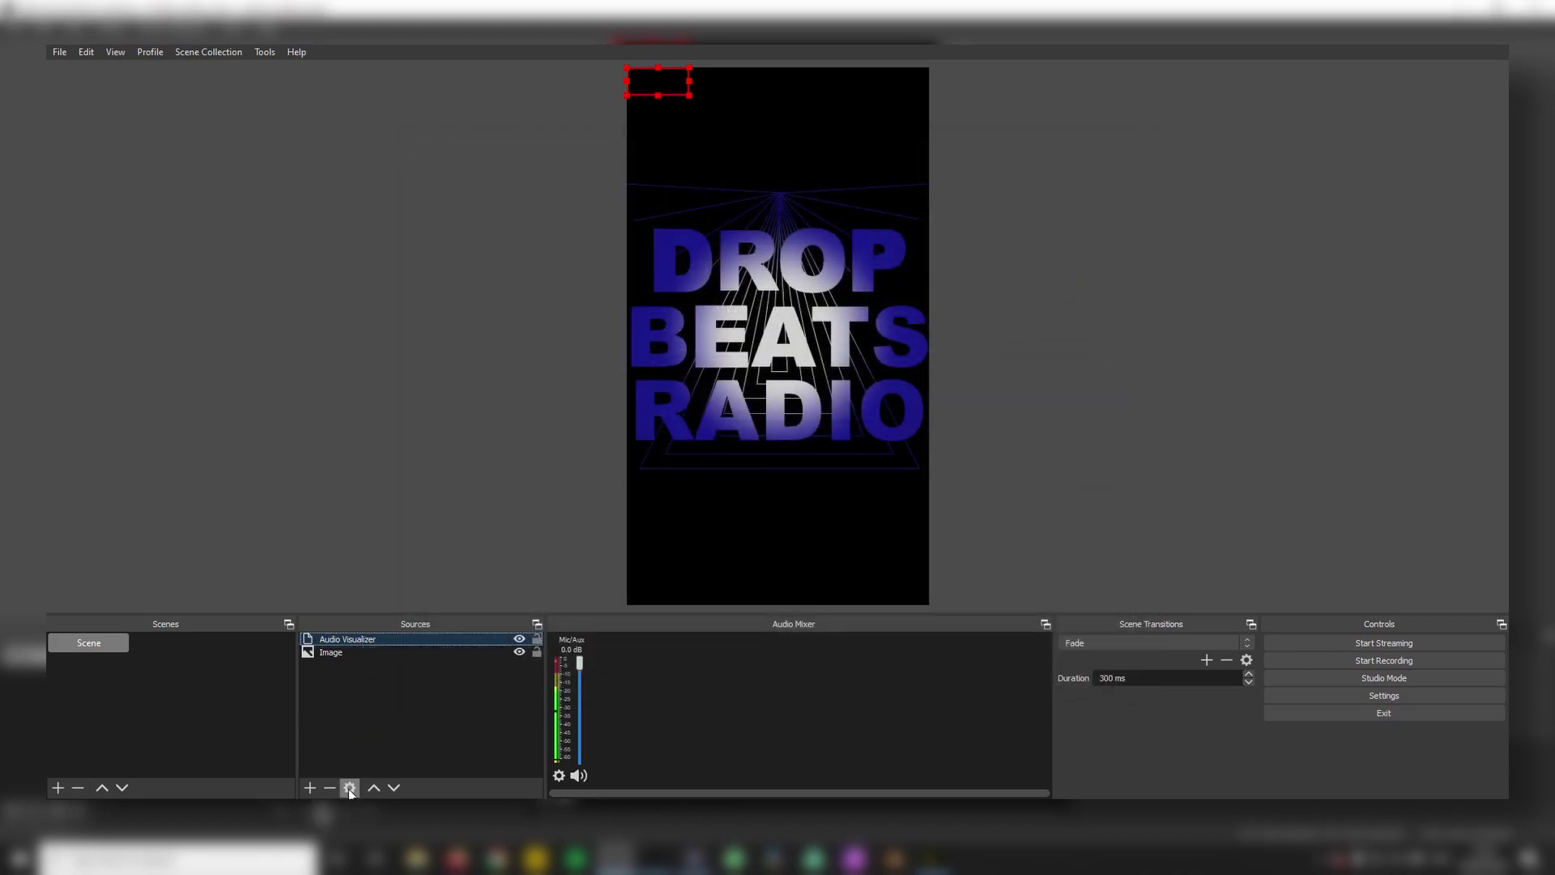
click(352, 787)
click(492, 503)
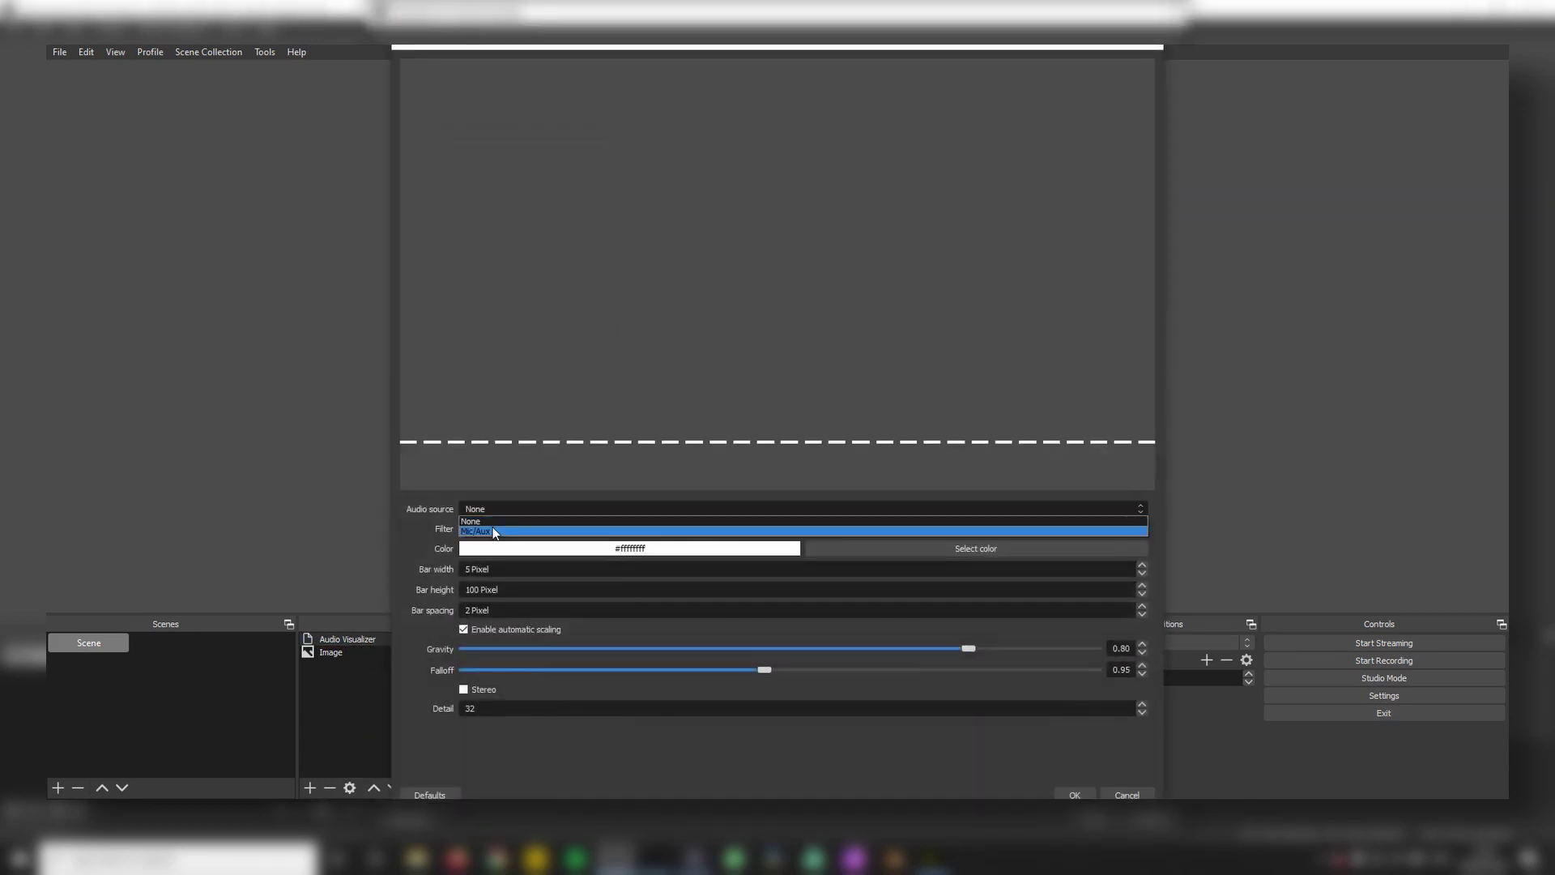
click(494, 527)
click(1074, 795)
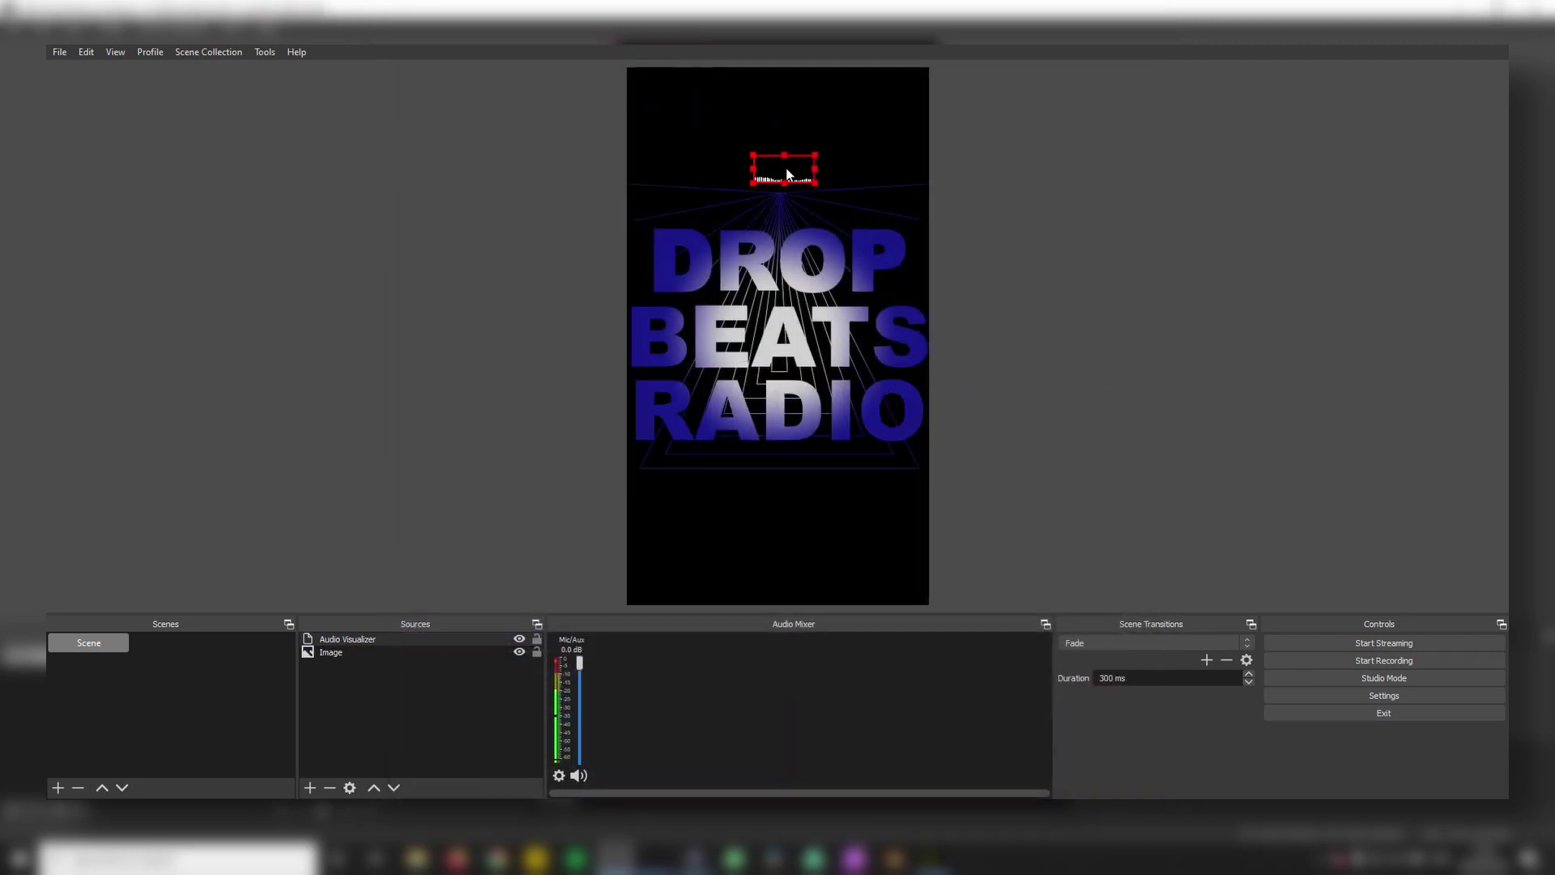
Move the Audio Visualizer up to the top edge of the canvas.
mouse_move(790, 164)
mouse_down()
mouse_move(701, 122)
mouse_move(933, 176)
mouse_move(802, 143)
mouse_up()
click(1042, 237)
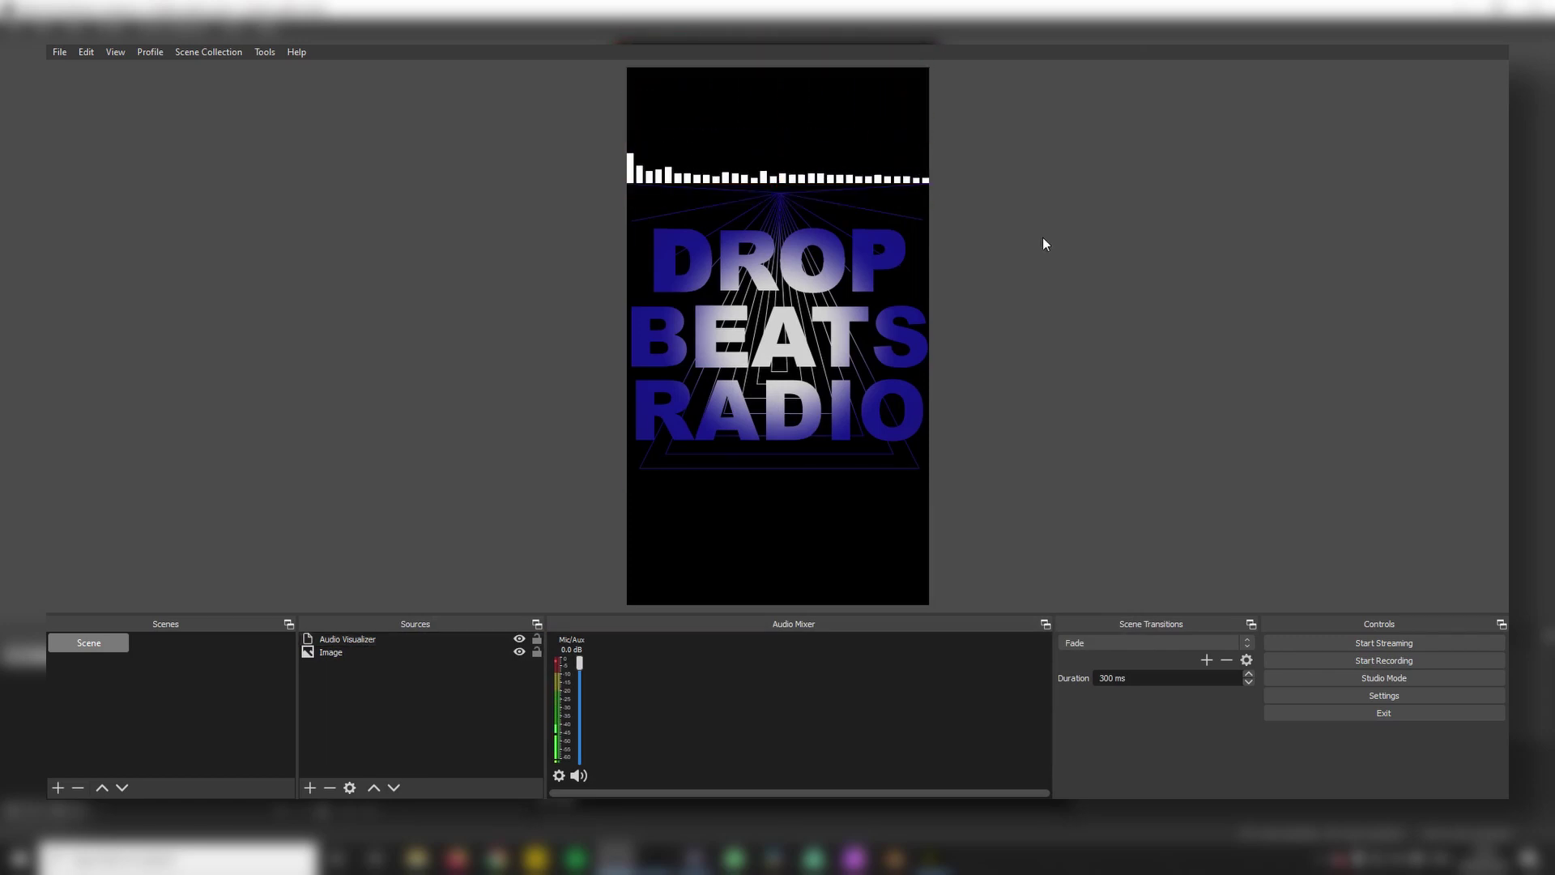
click(783, 162)
Duplicate the Audio Visualizer and move the copy to the lower canvas.
click(357, 659)
click(350, 639)
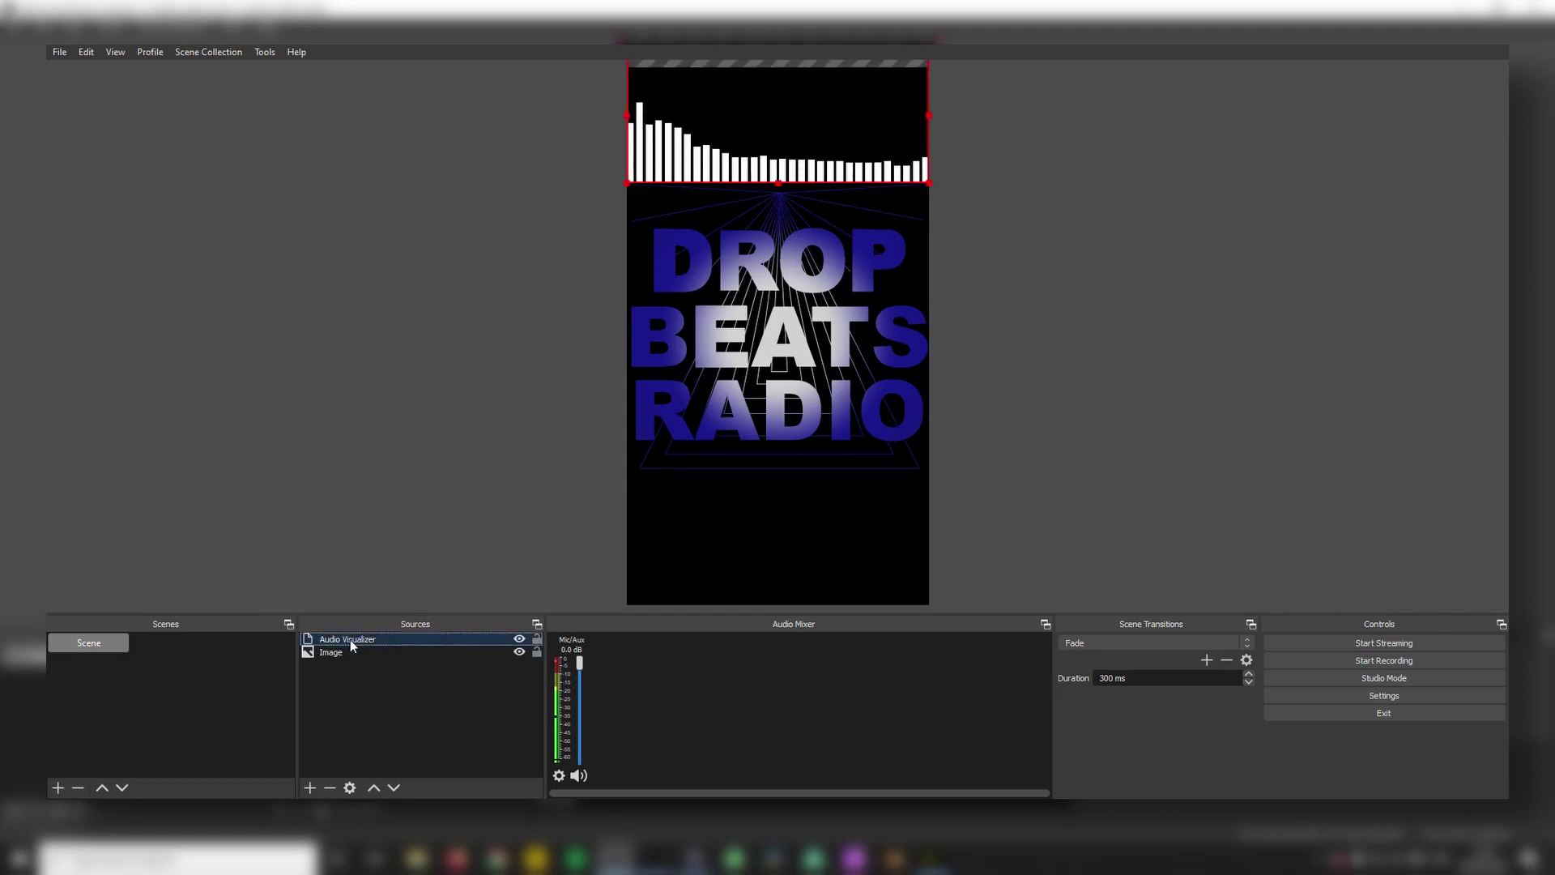
key(ctrl+c)
key(ctrl+v)
drag(781, 158, 784, 525)
Rotate the copied visualizer 180 degrees and shift it further down.
right_click(784, 525)
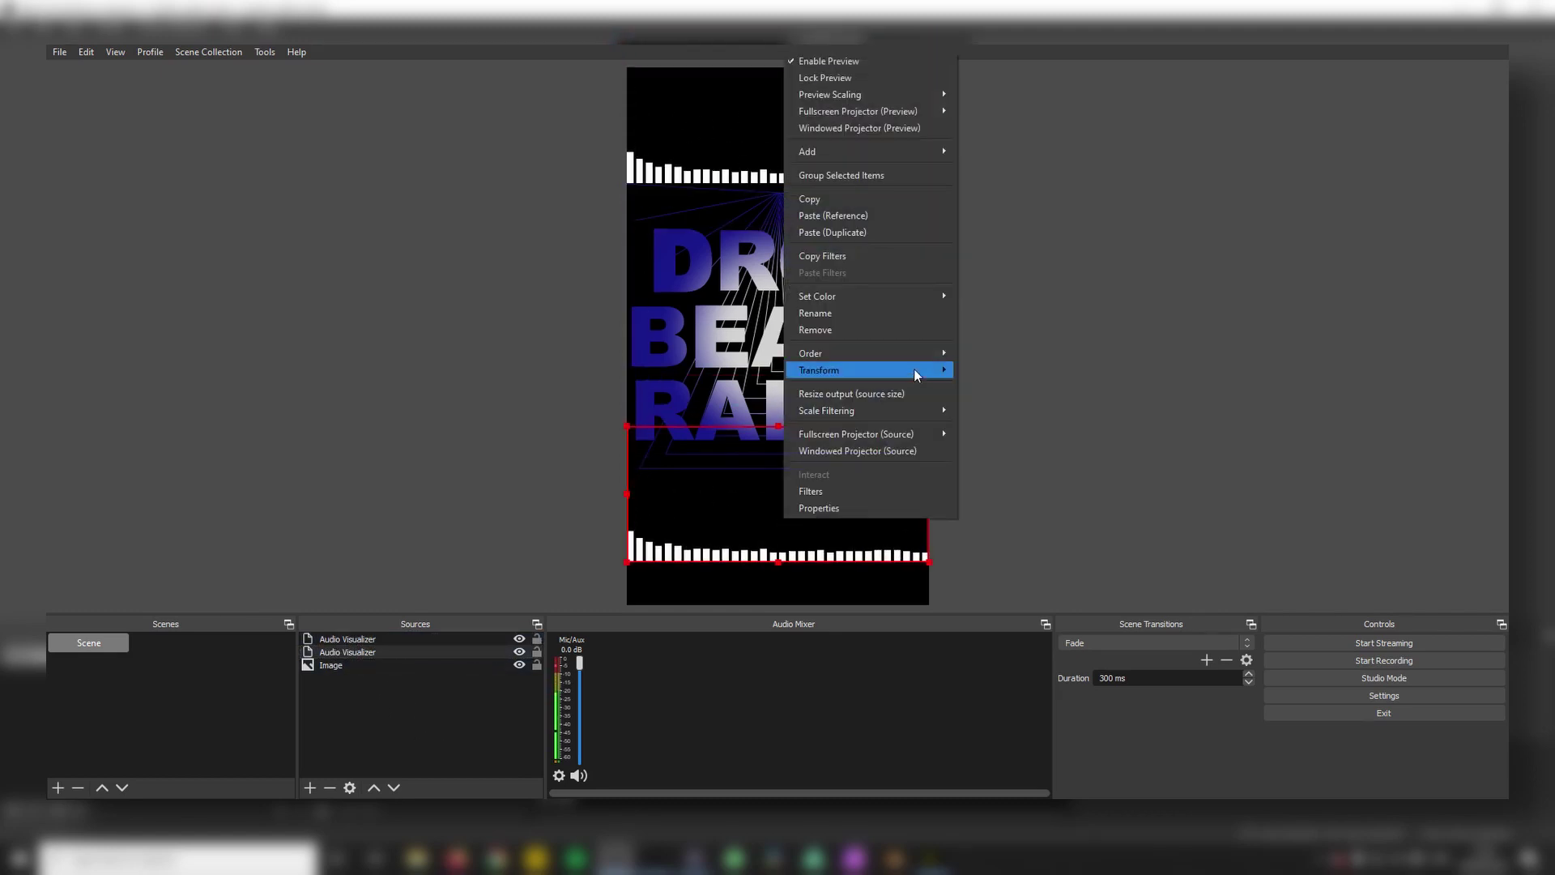
mouse_move(926, 374)
click(1008, 480)
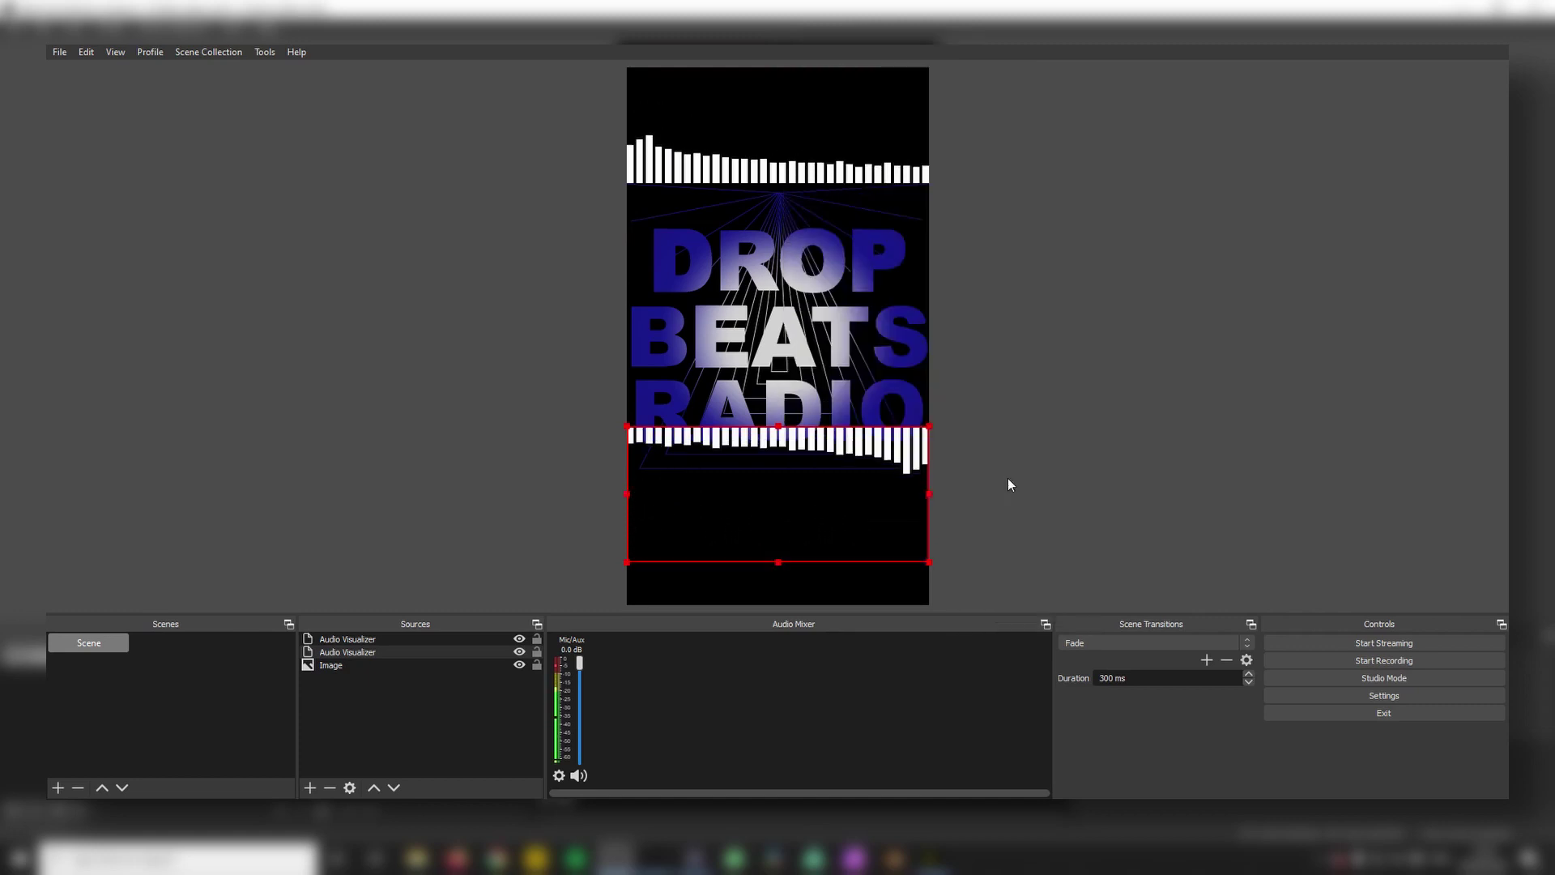
drag(790, 493, 783, 562)
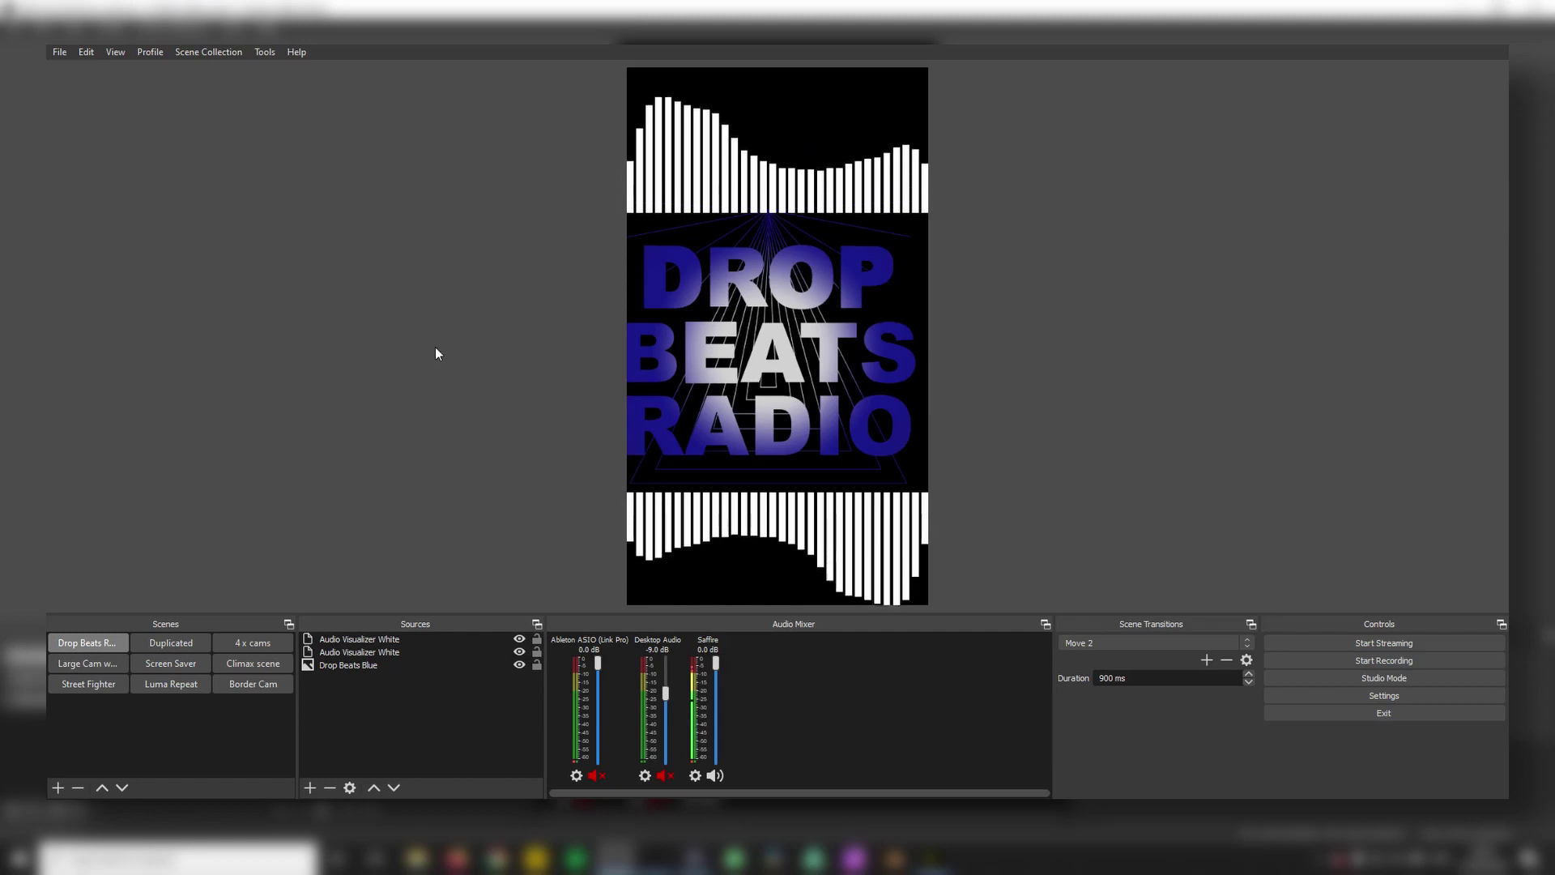
Copy the RTMP URL from Yellow Duck and open OBS's Stream settings.
key(alt+Tab)
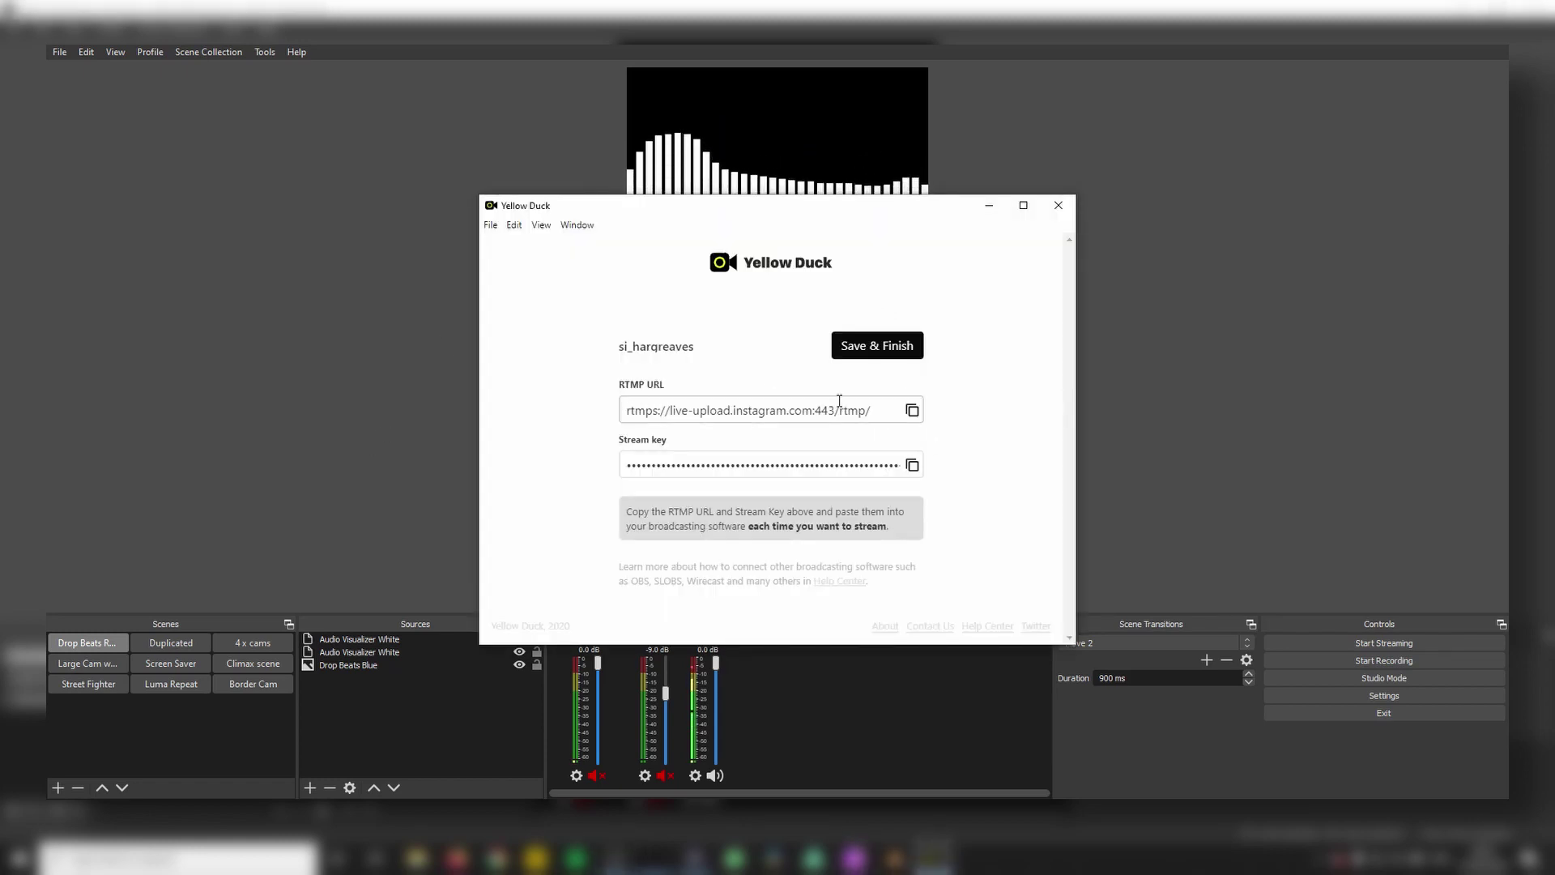
click(913, 411)
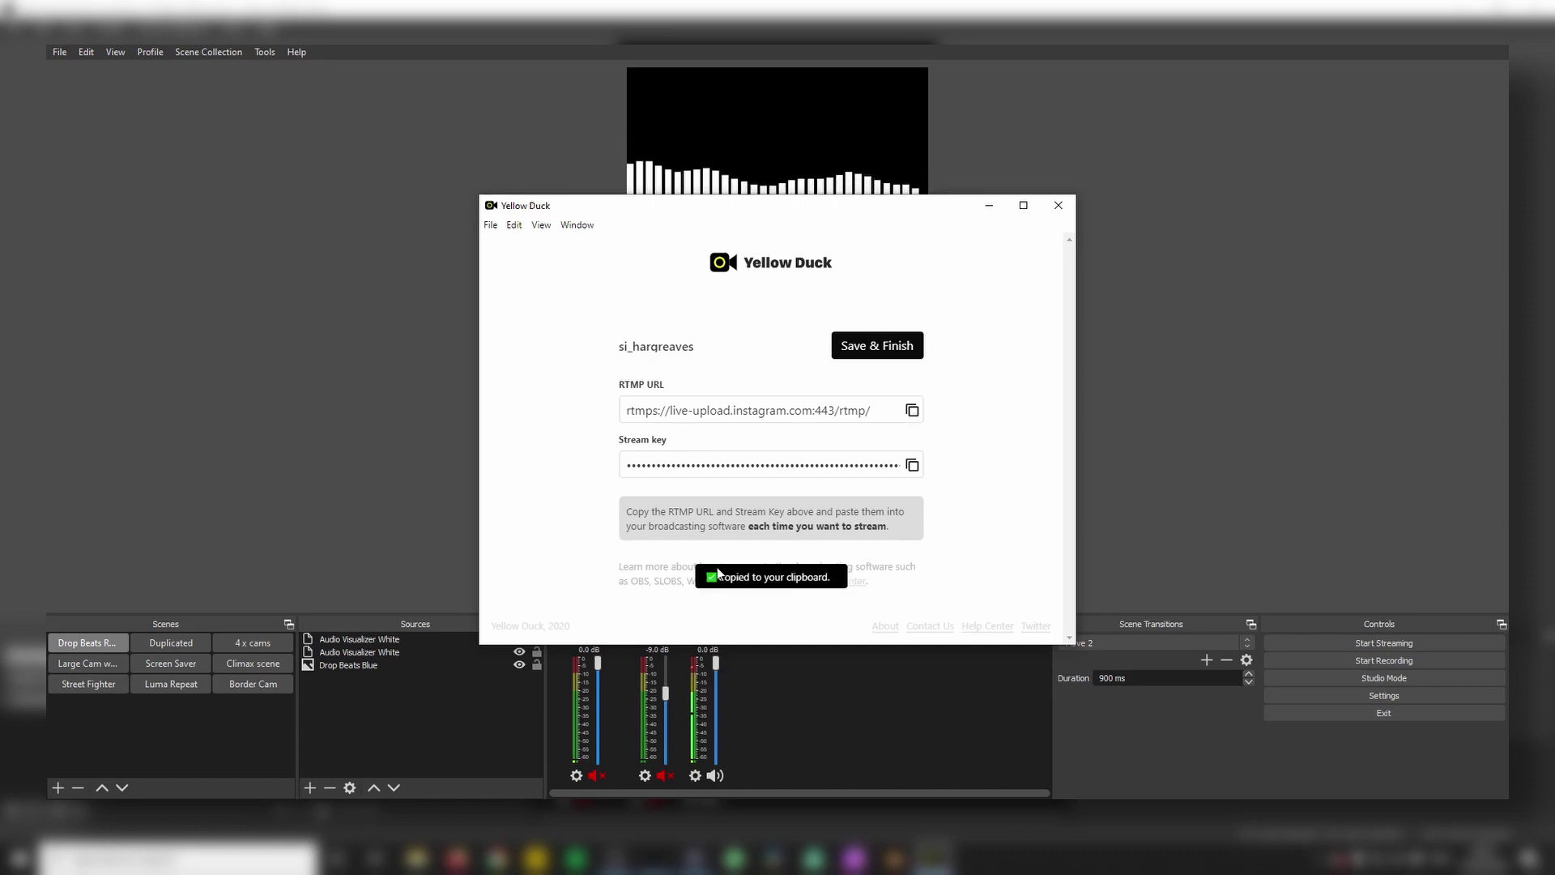
click(1332, 527)
click(1384, 695)
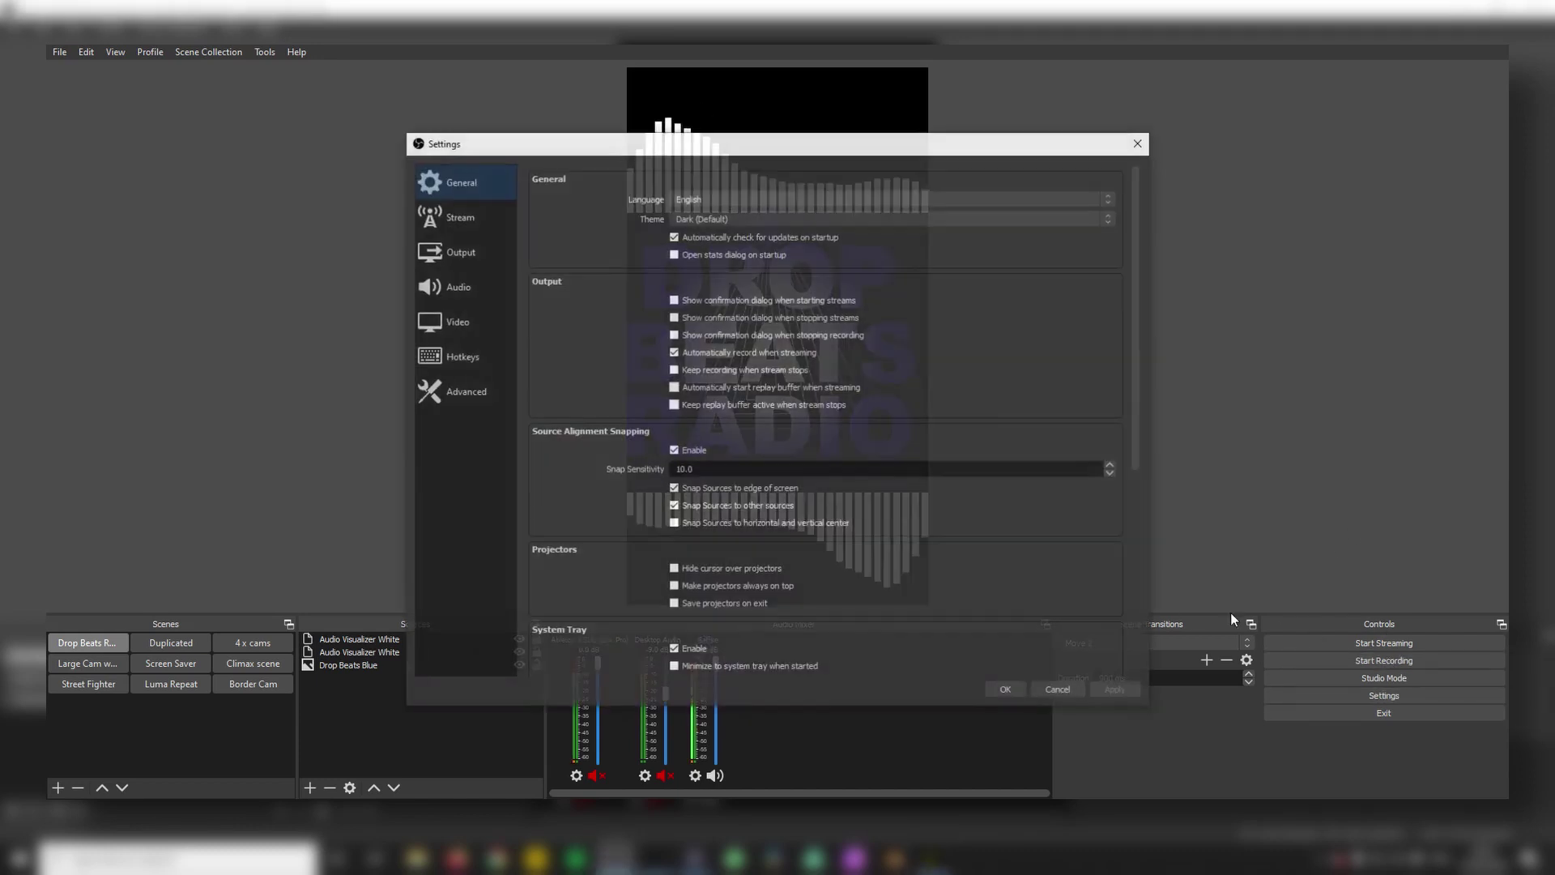
click(465, 220)
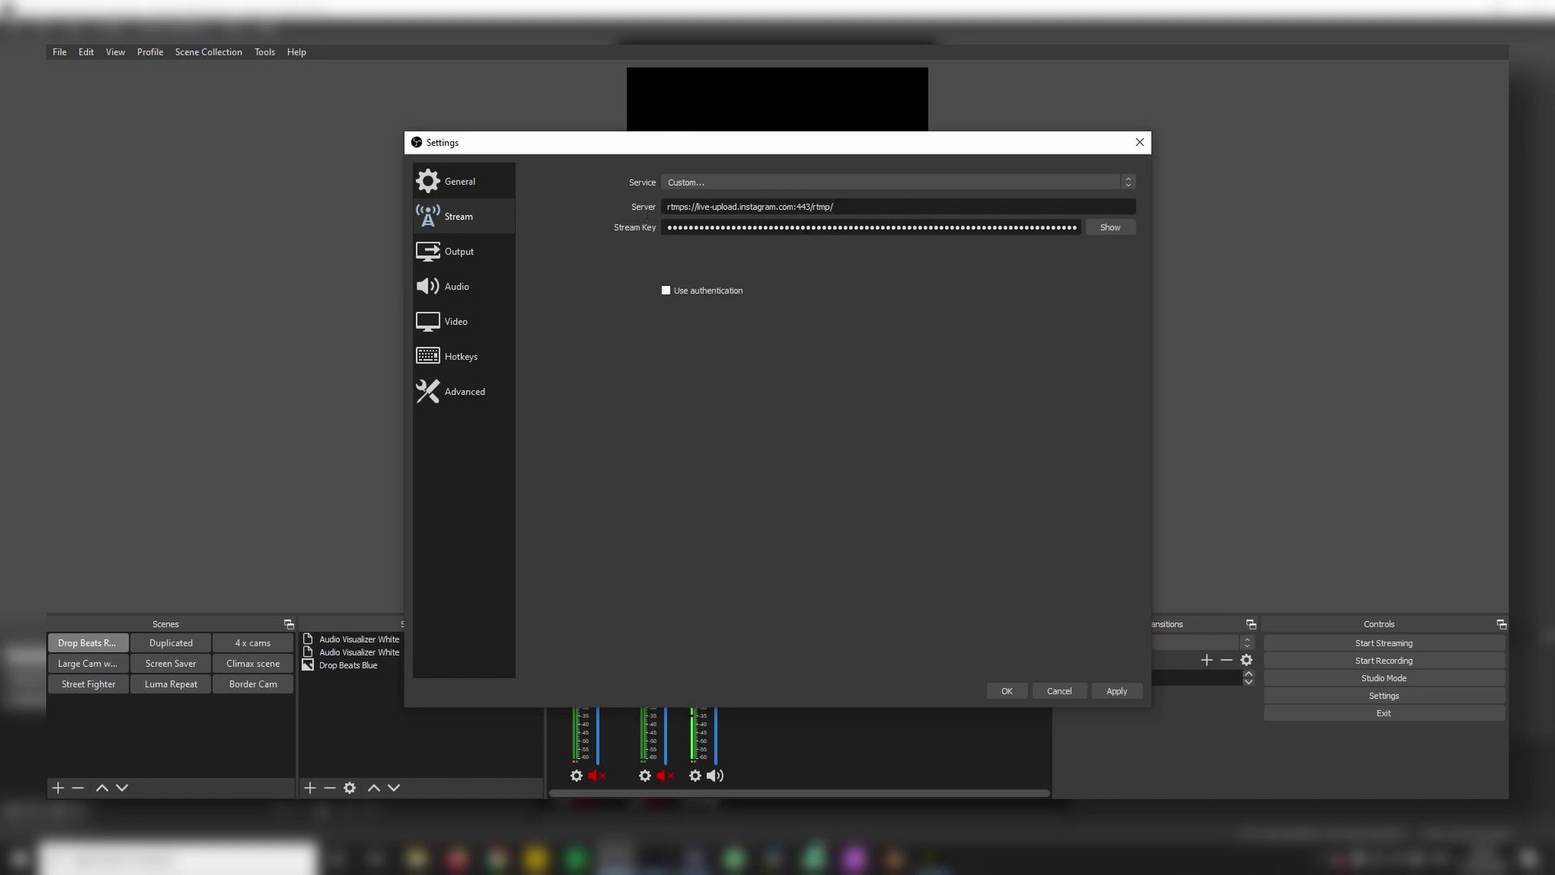
Copy the stream key from Yellow Duck, paste it into Stream Key, and save.
key(alt+Tab)
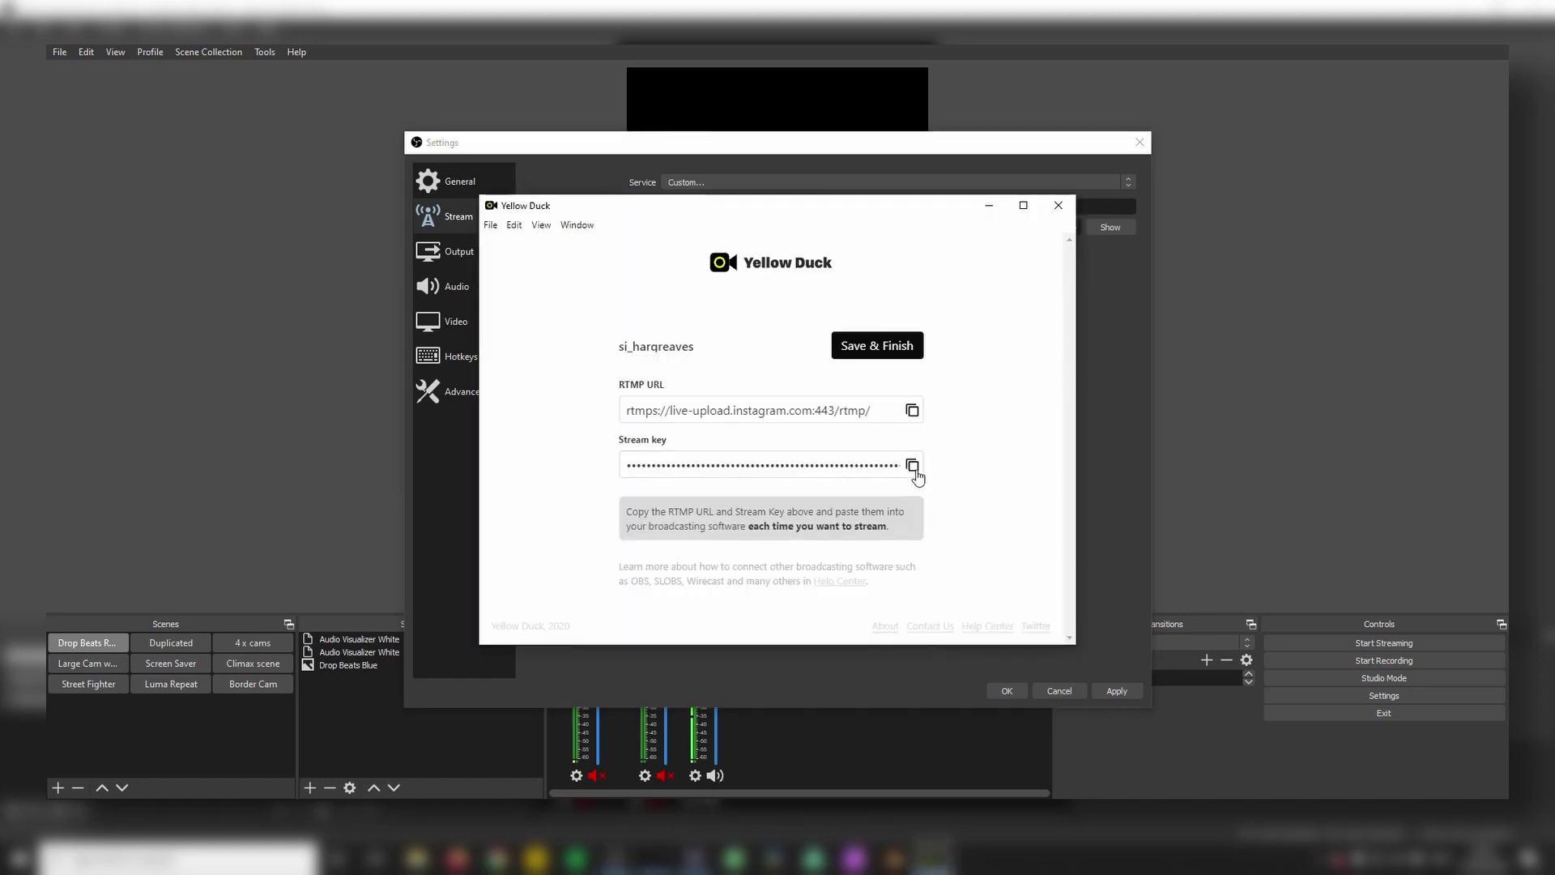
click(914, 468)
click(946, 147)
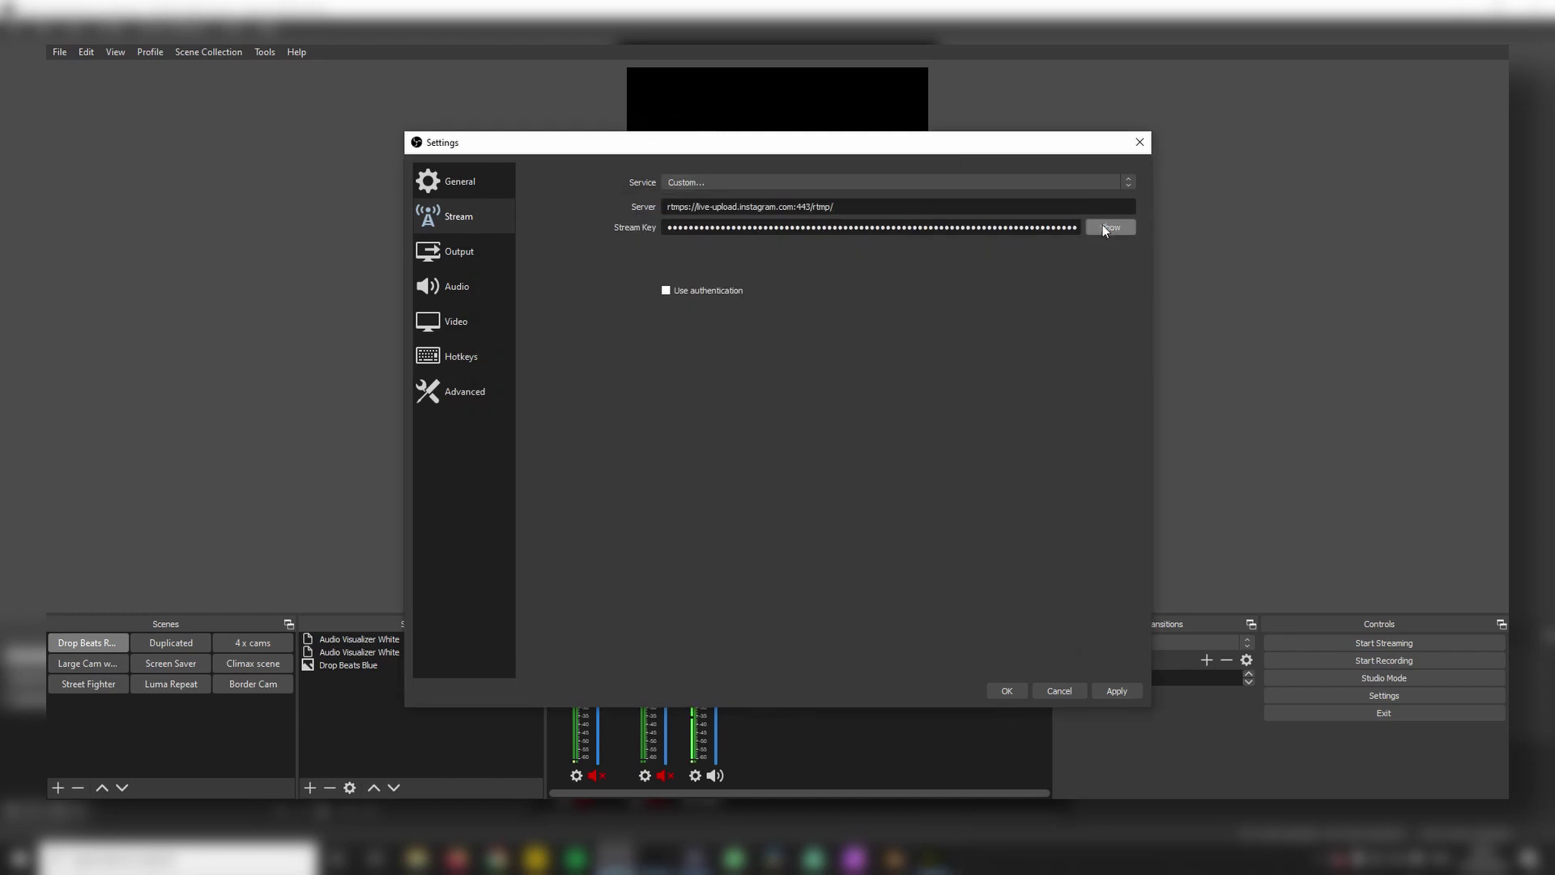
key(ctrl+a)
key(ctrl+v)
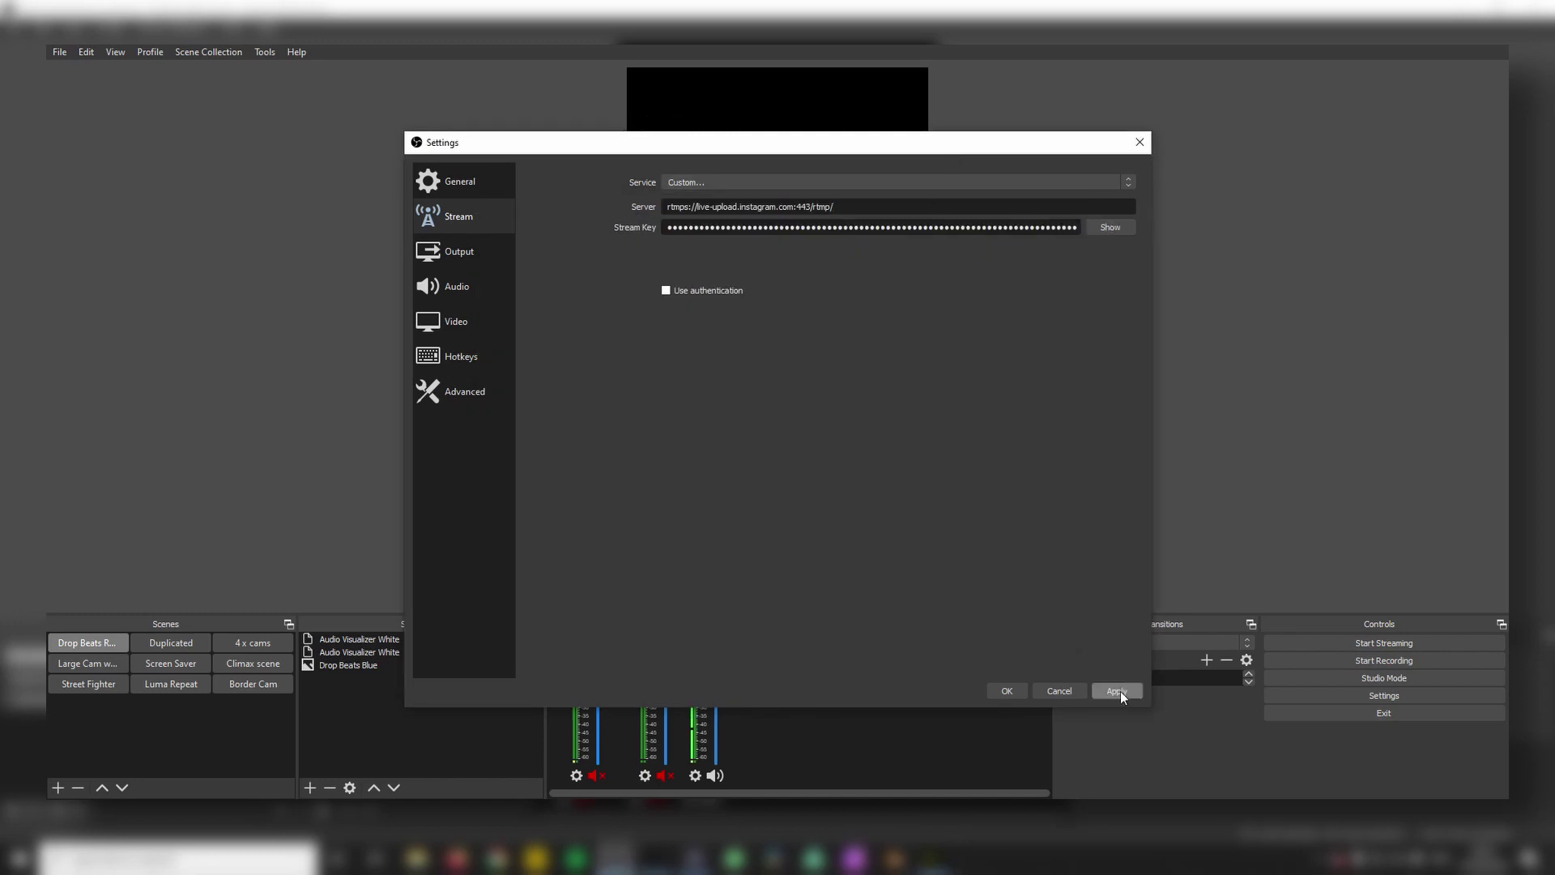
click(1053, 689)
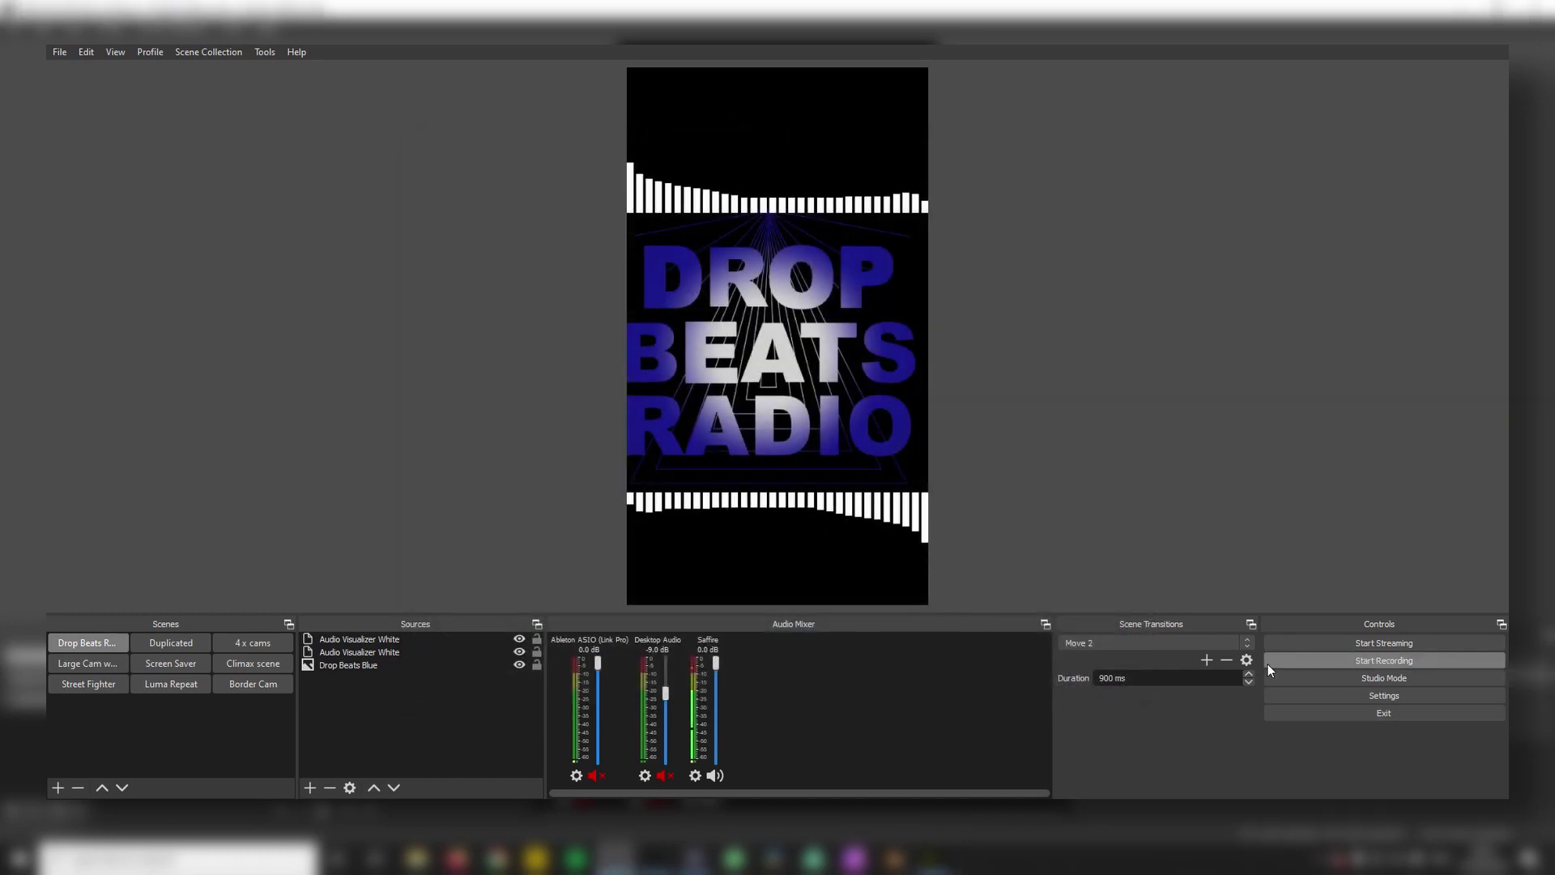
Start streaming the mirrored-visualizer scene live to Instagram.
click(1304, 640)
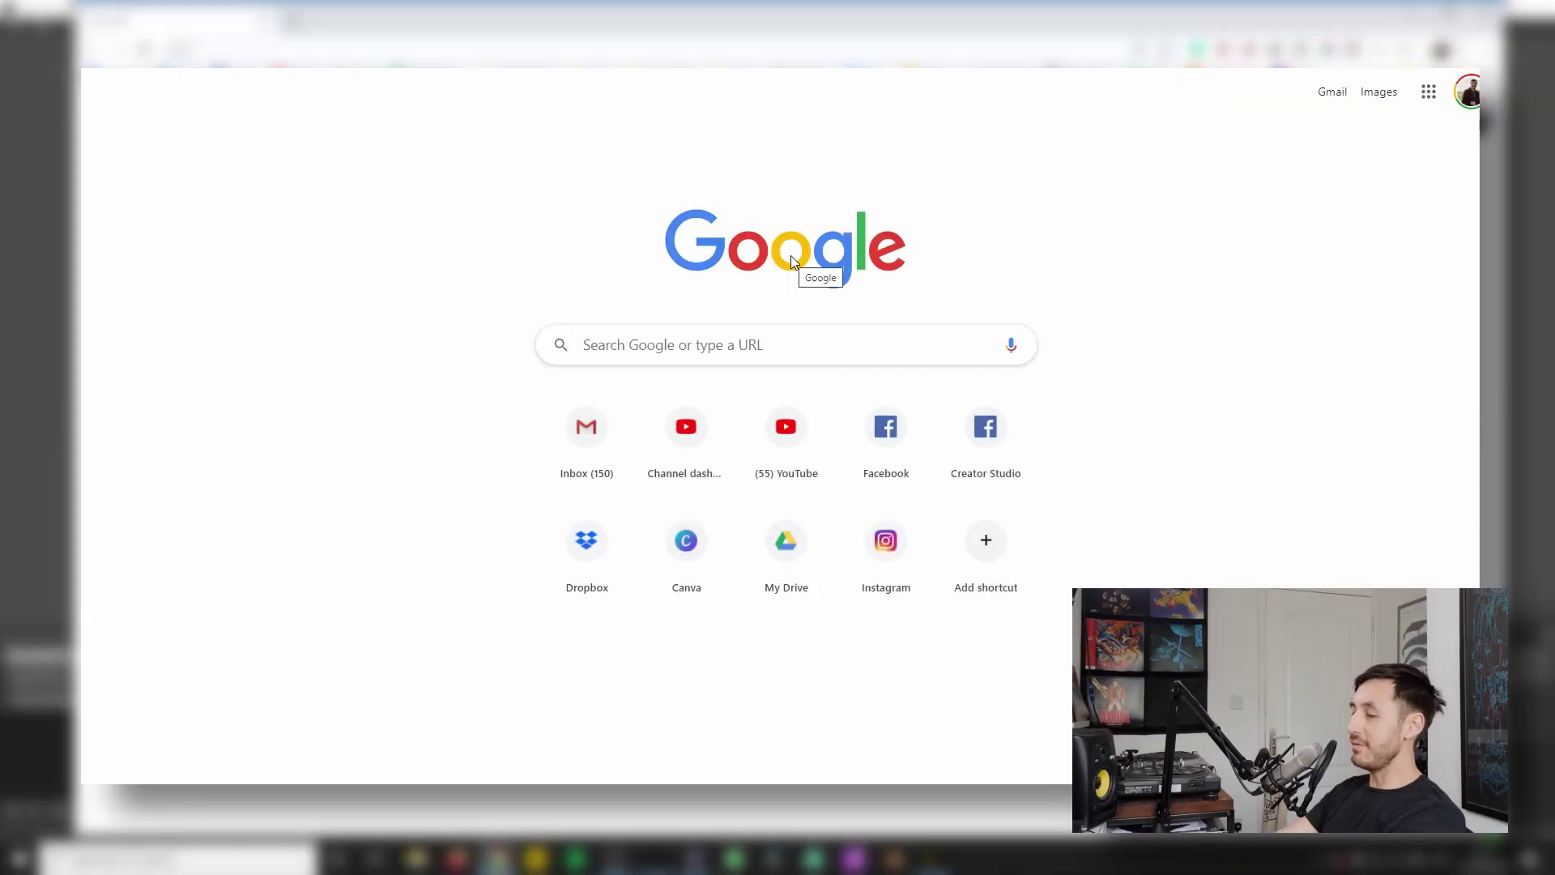
Load instagram.com and log out of the current account.
text(inst)
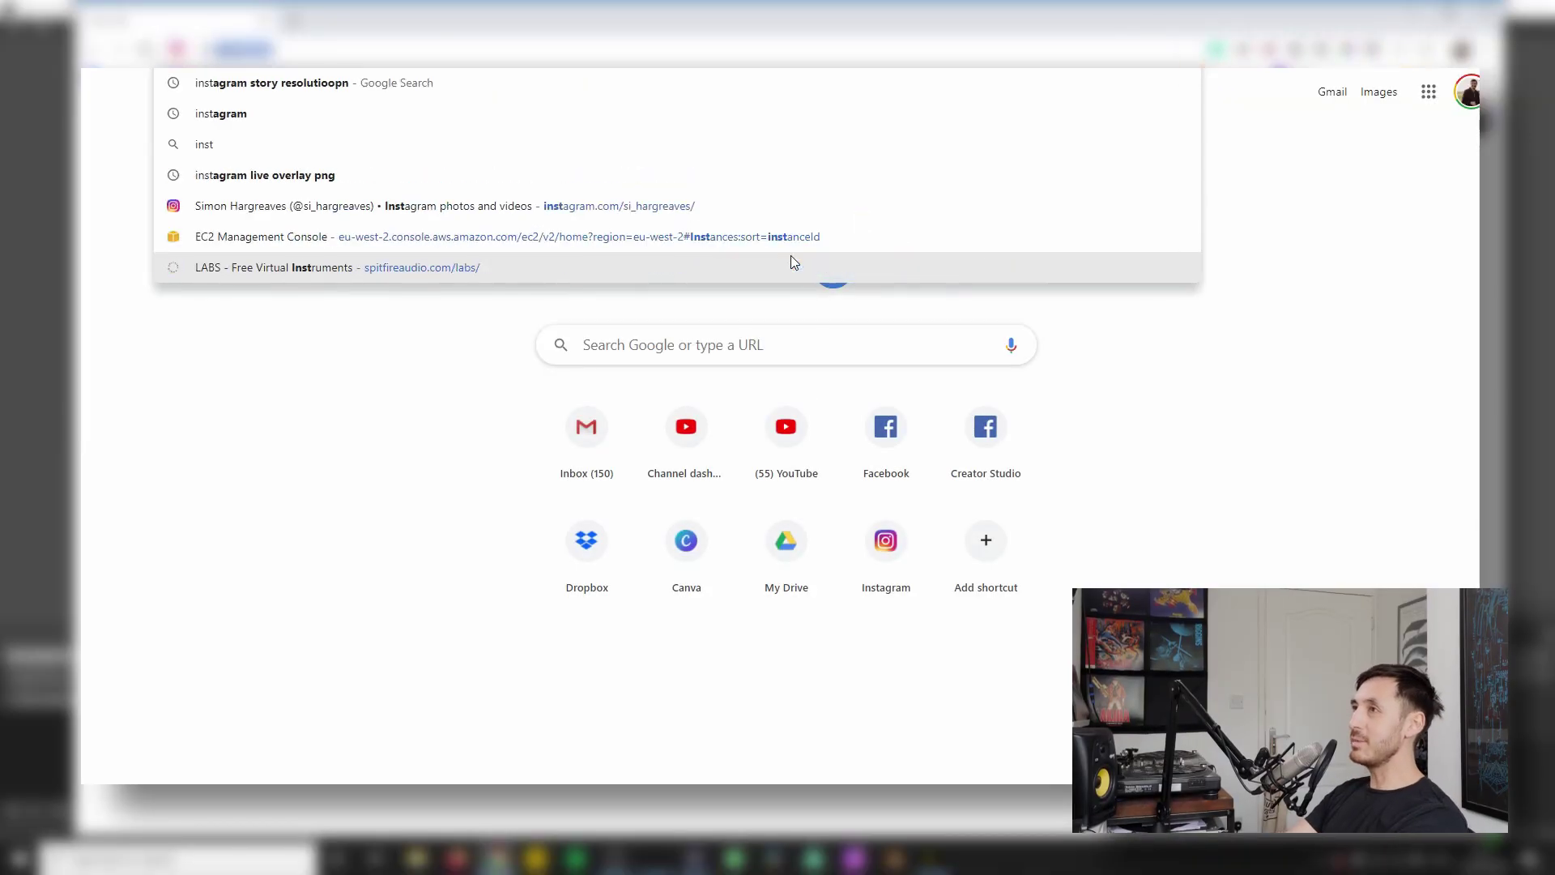
key(Return)
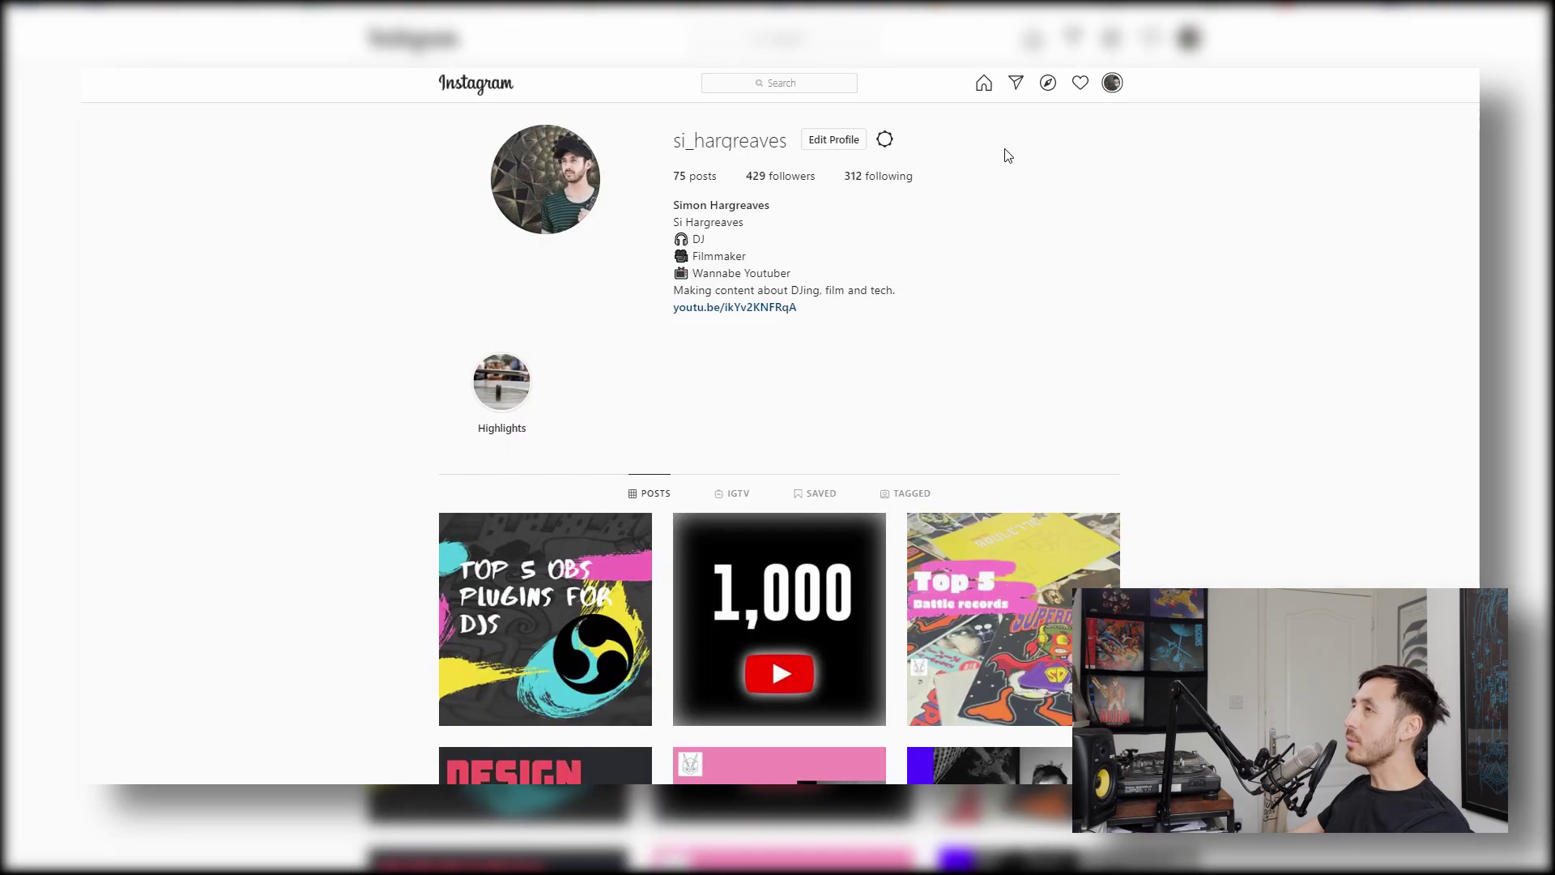
click(886, 140)
click(815, 551)
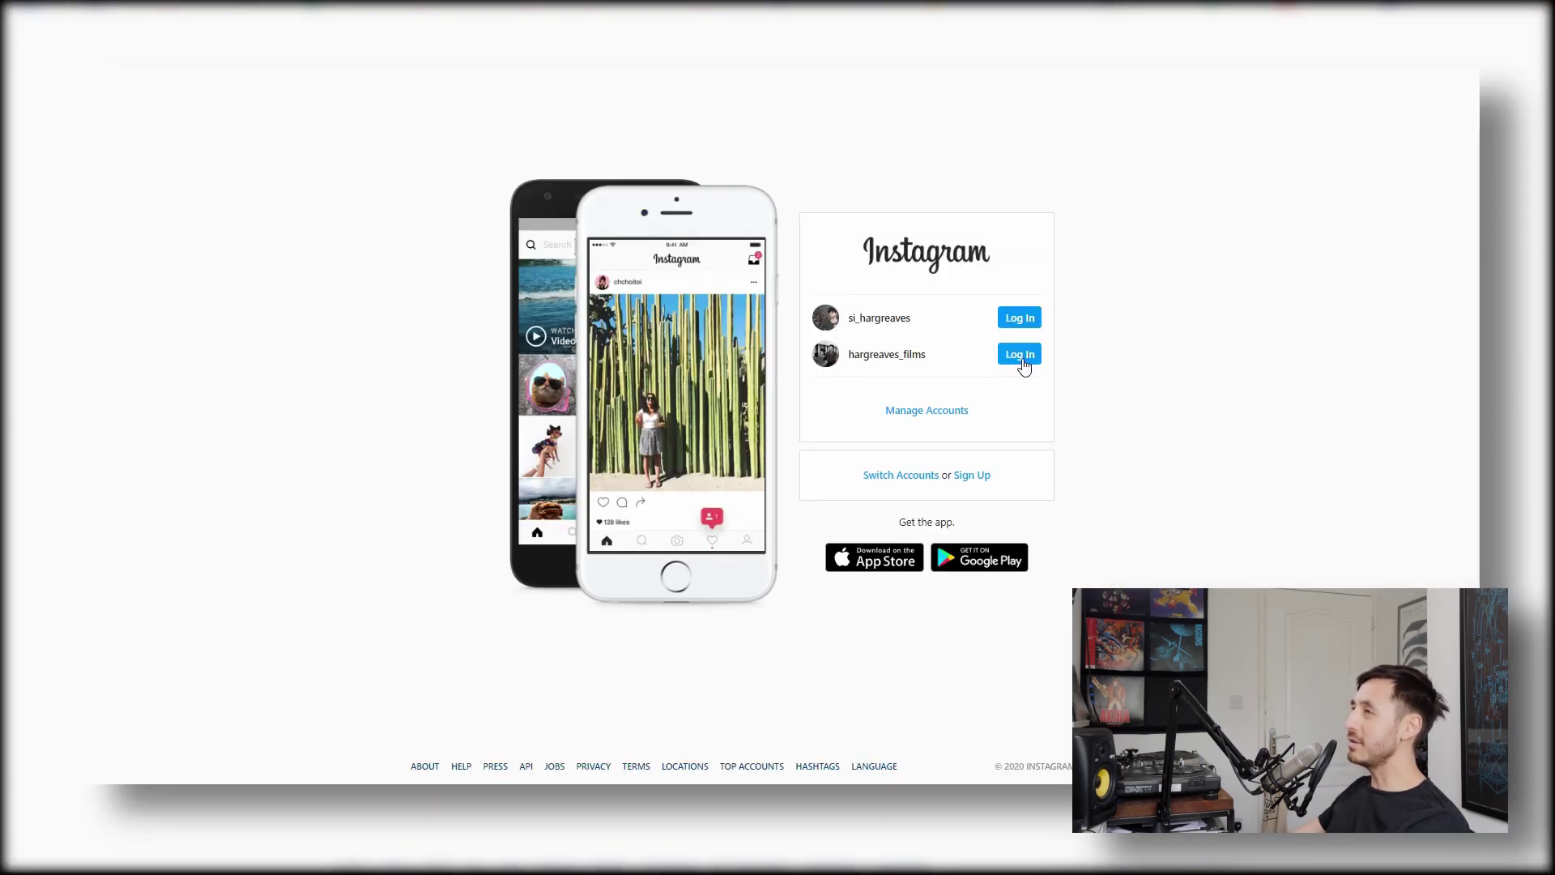
Log in with the second saved account and open the streaming profile's live broadcast.
click(1020, 354)
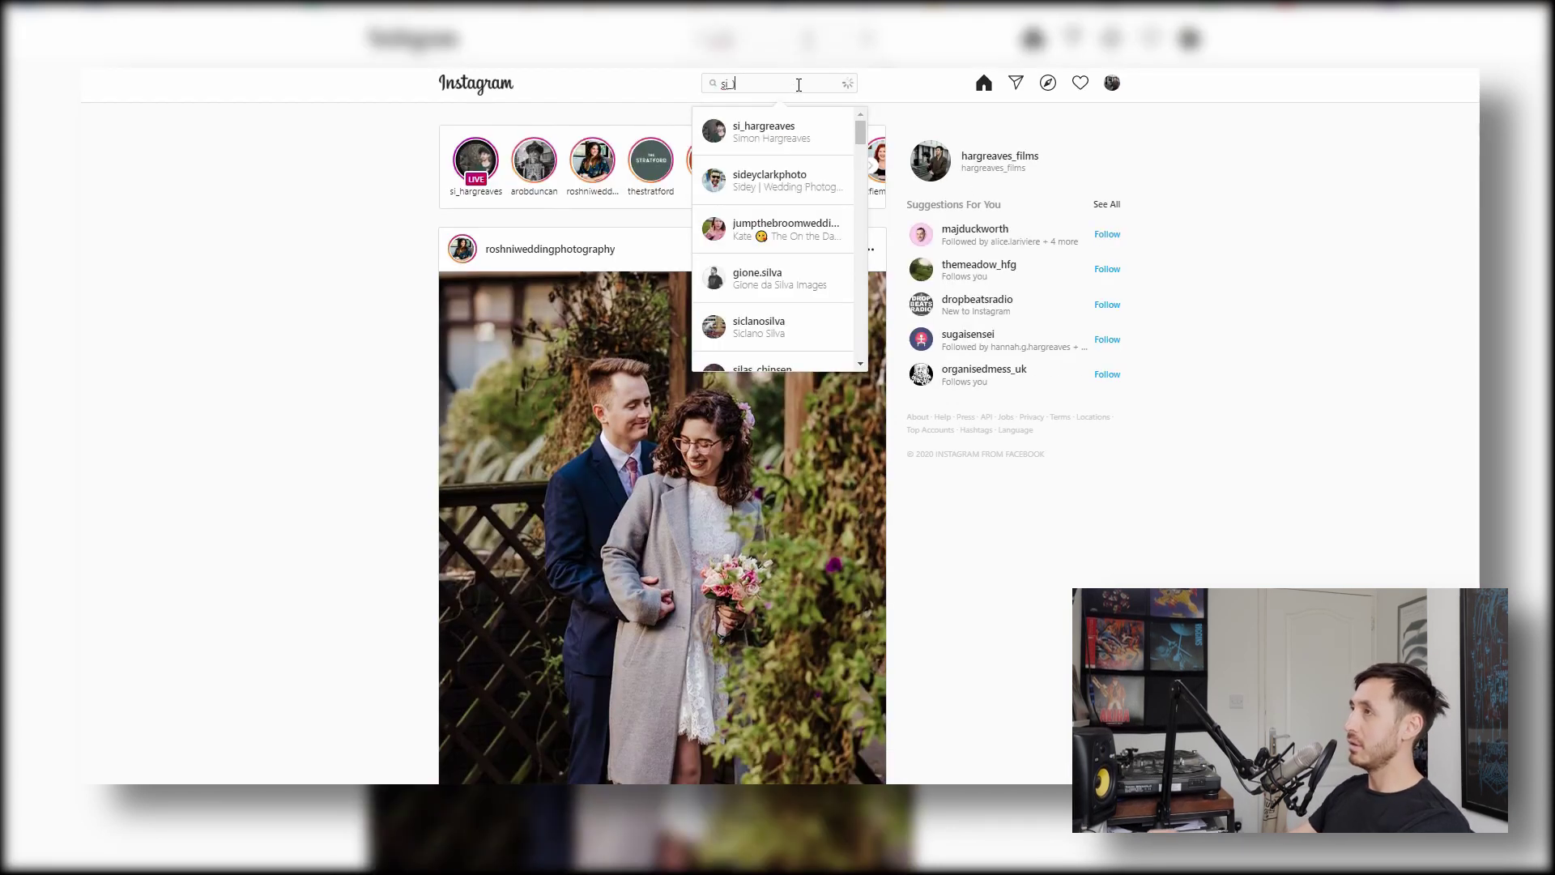
click(751, 127)
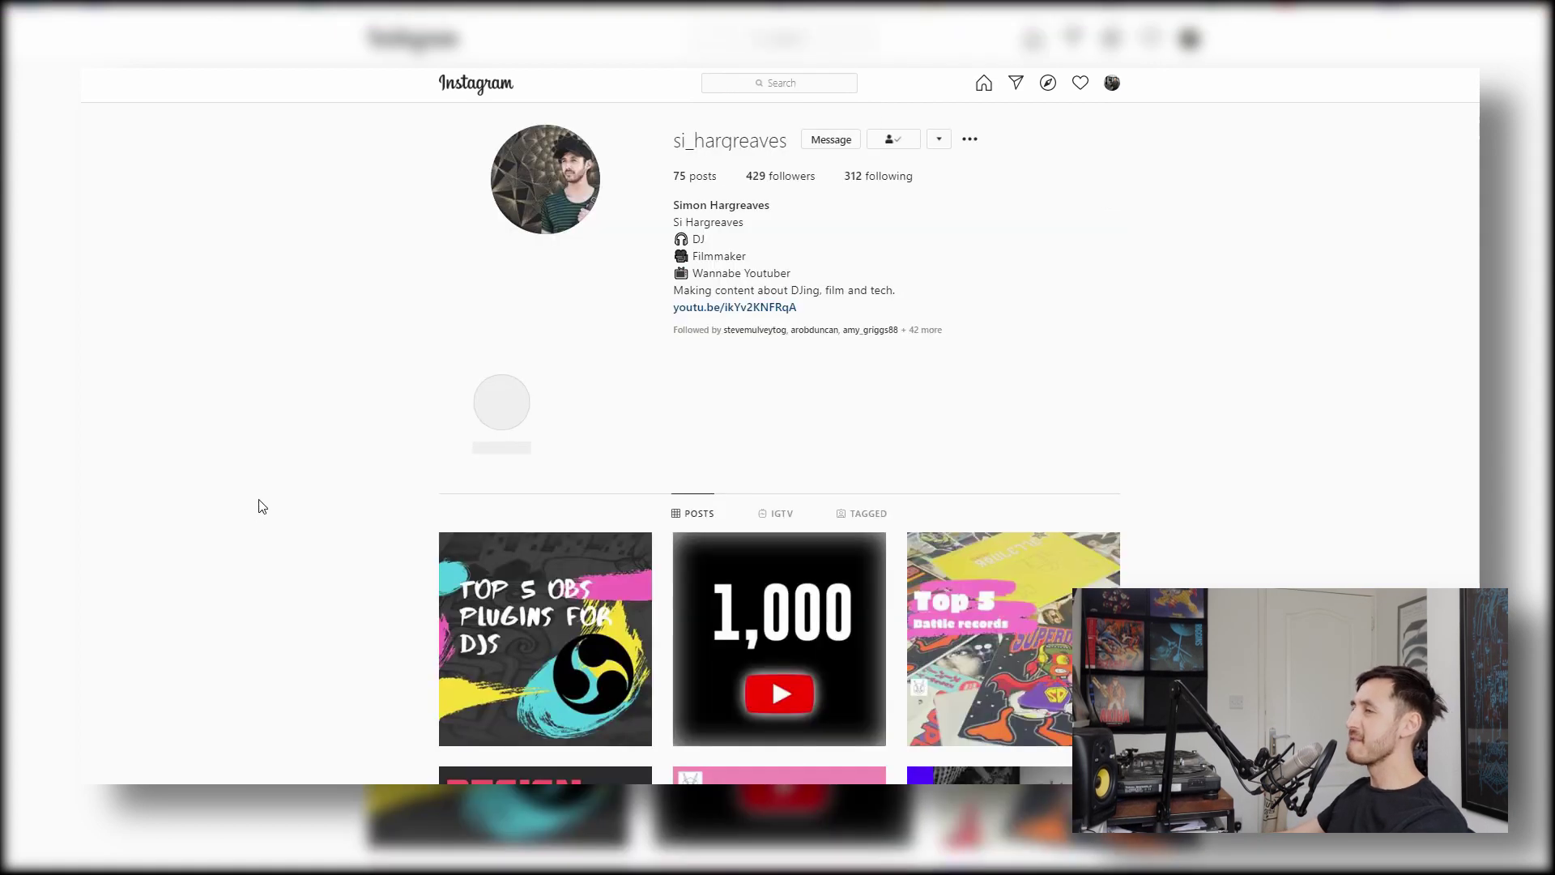
click(559, 159)
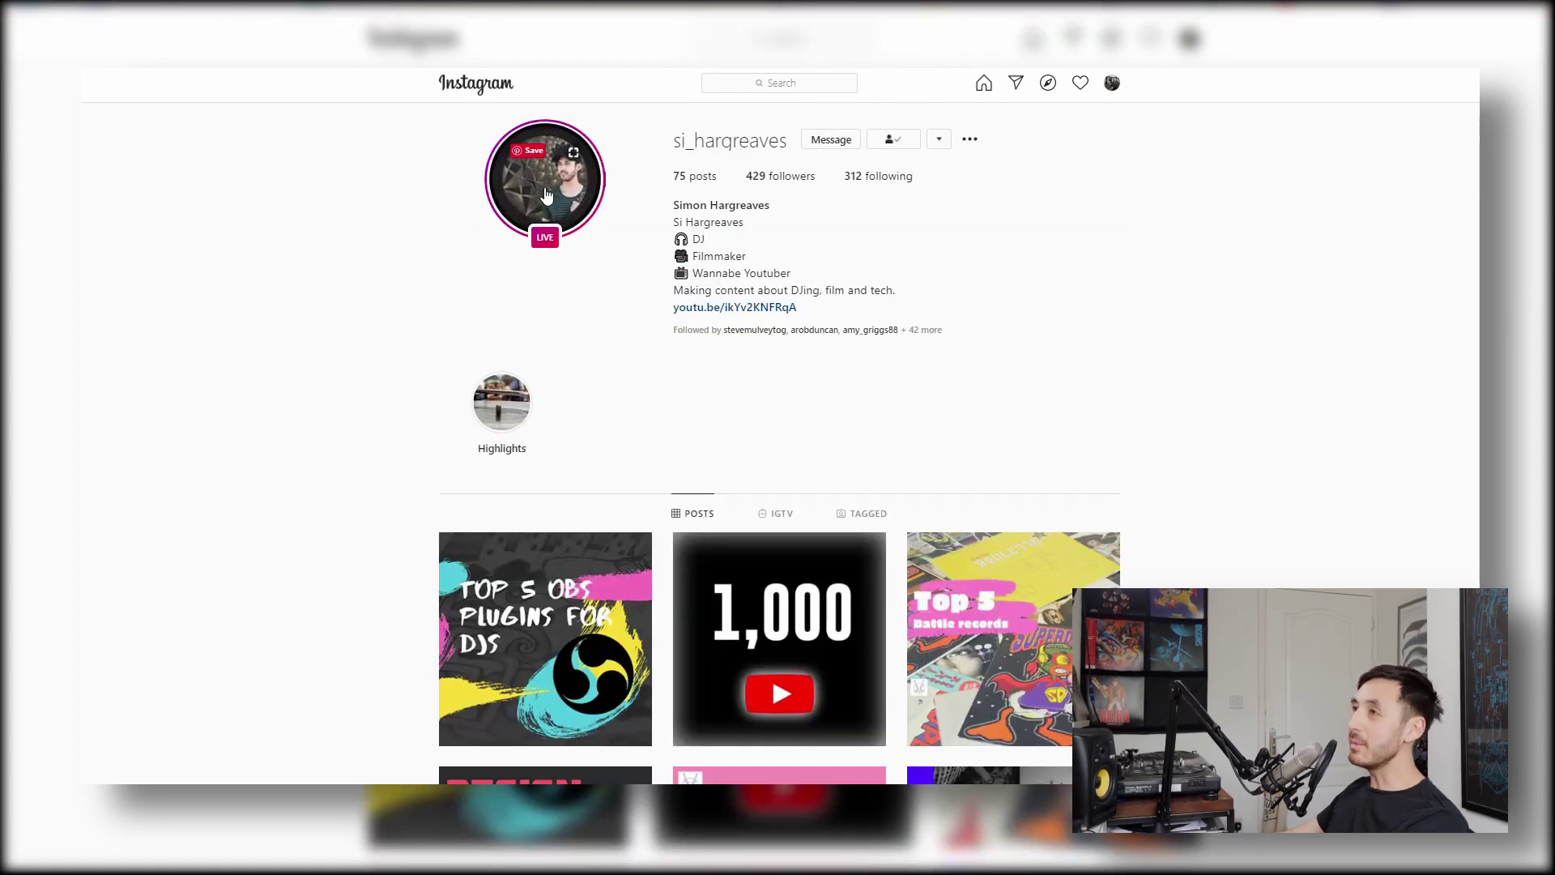